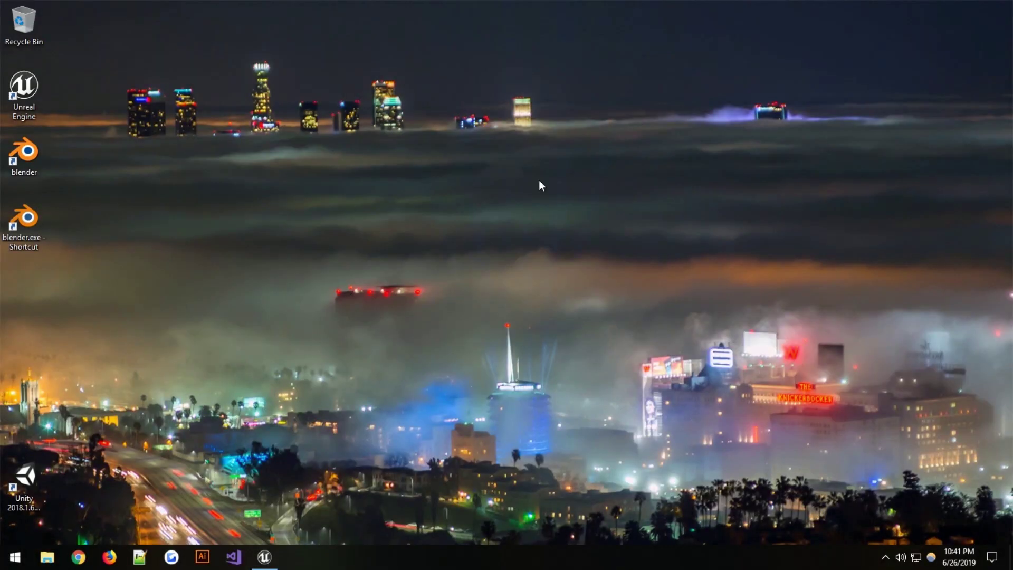
# - Export ThirdPersonIdle from Unreal as Example.FBX to the Desktop, then minimize the editor
pyautogui.click(264, 557)
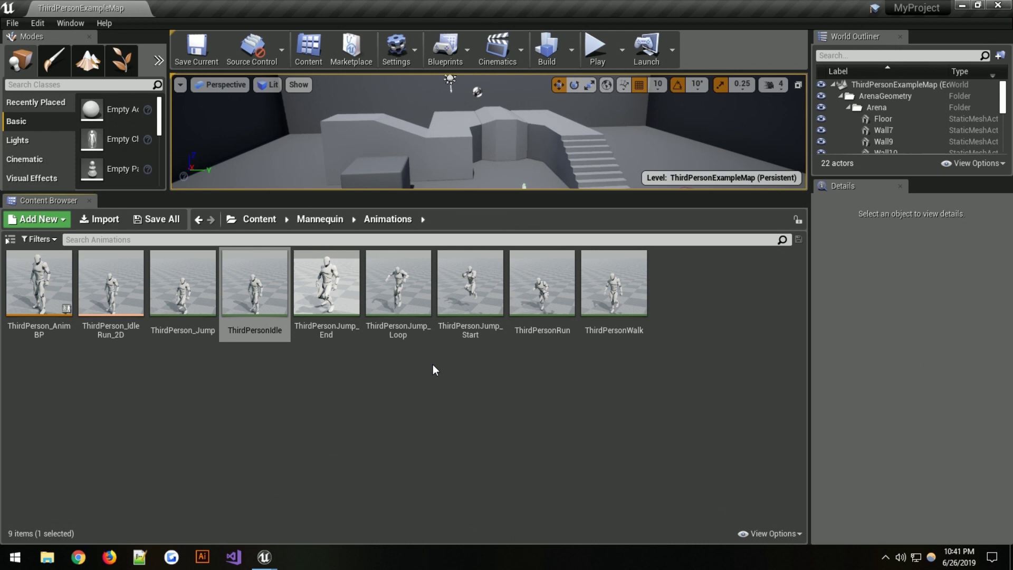
pyautogui.rightClick(249, 272)
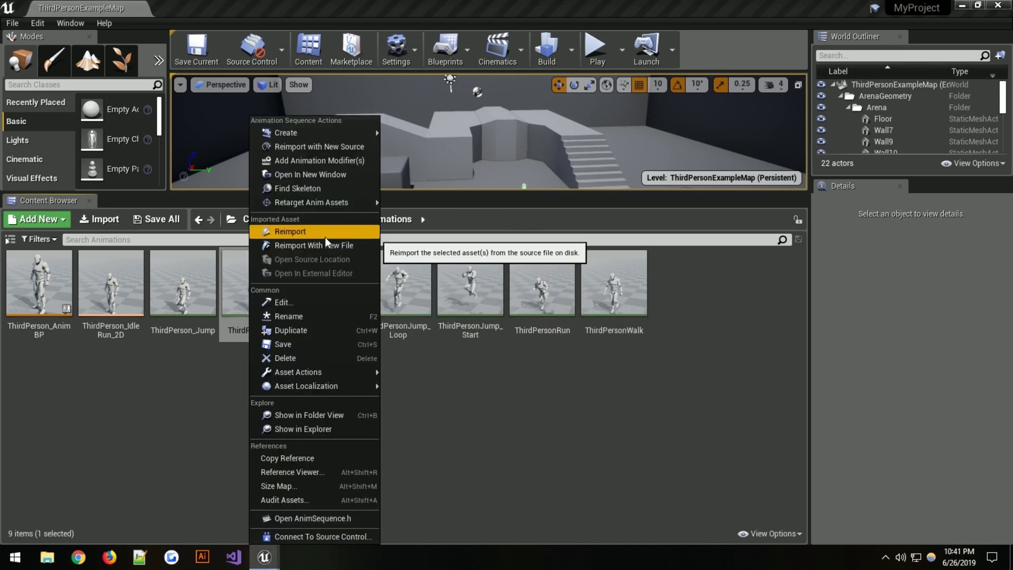
pyautogui.moveTo(275, 369)
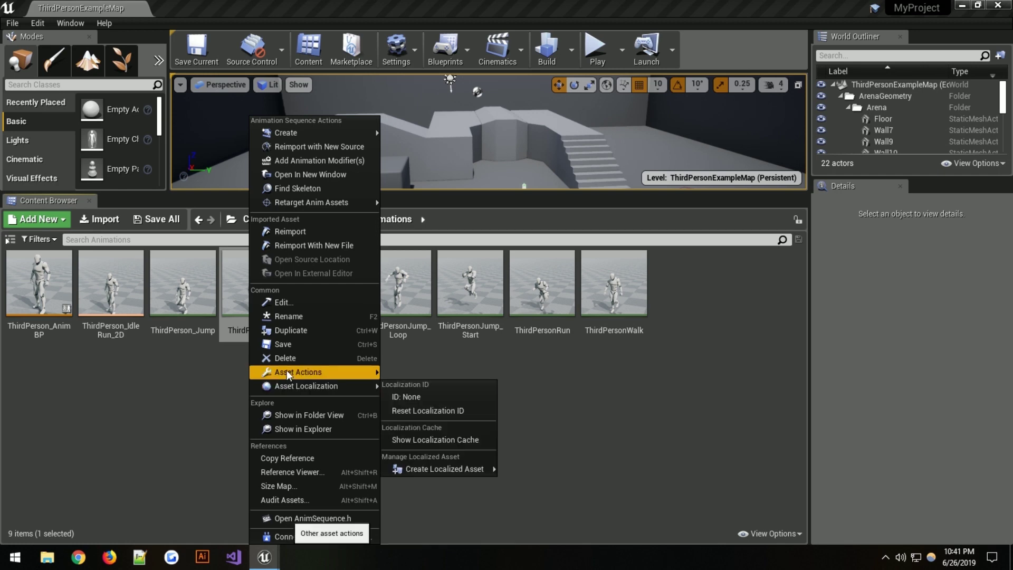
pyautogui.click(427, 423)
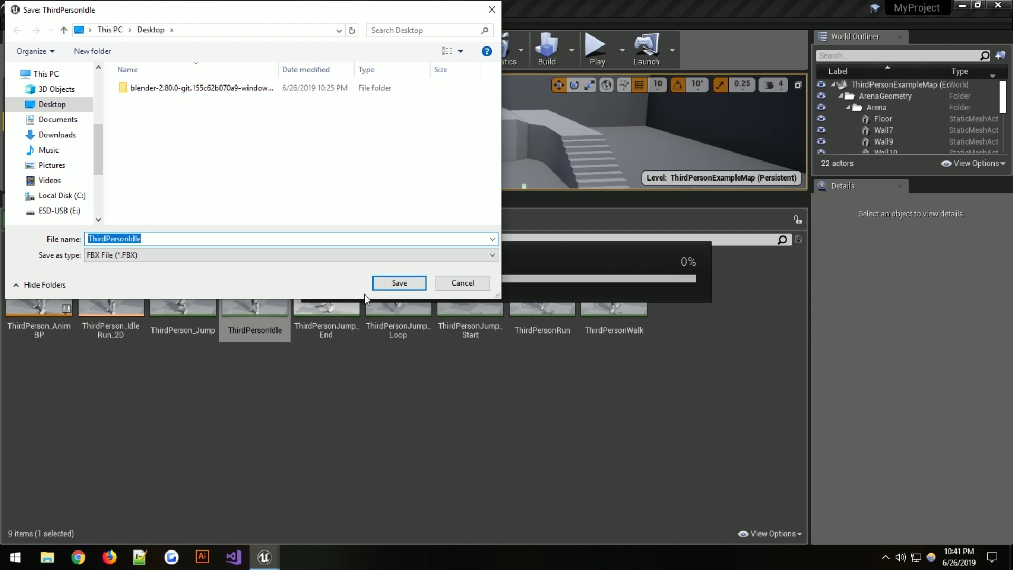
pyautogui.write('Examp')
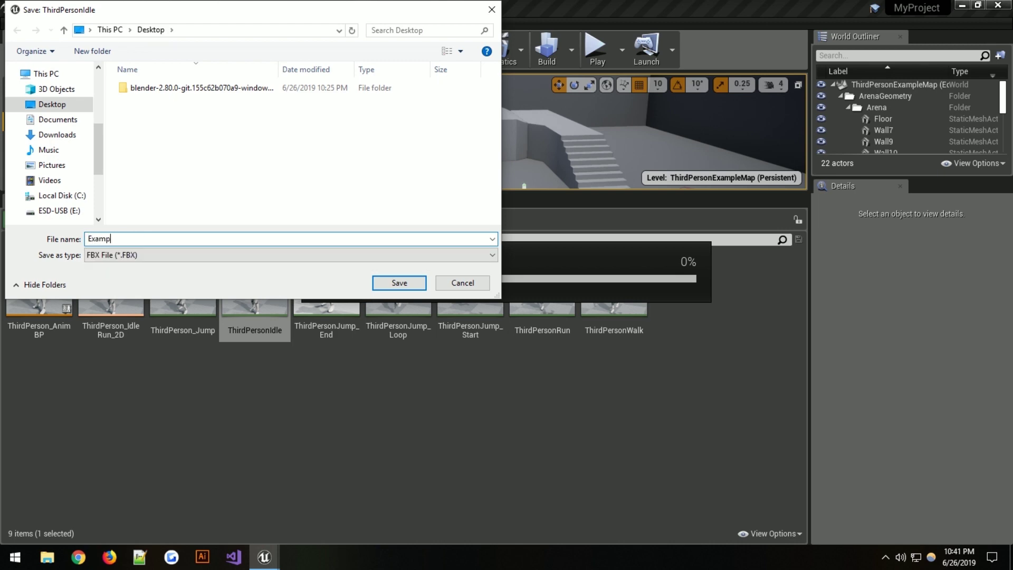
pyautogui.press('Return')
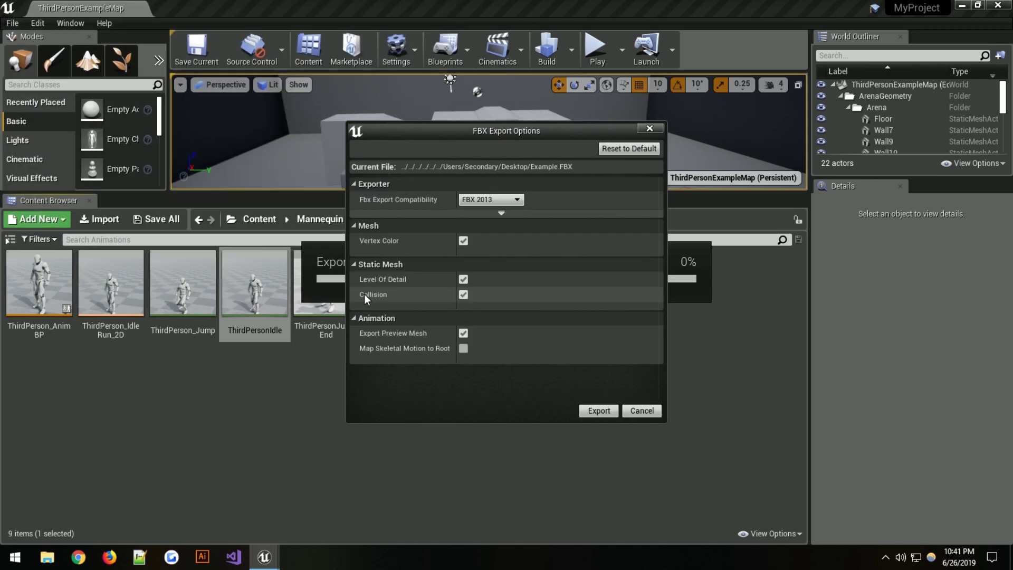
pyautogui.click(606, 410)
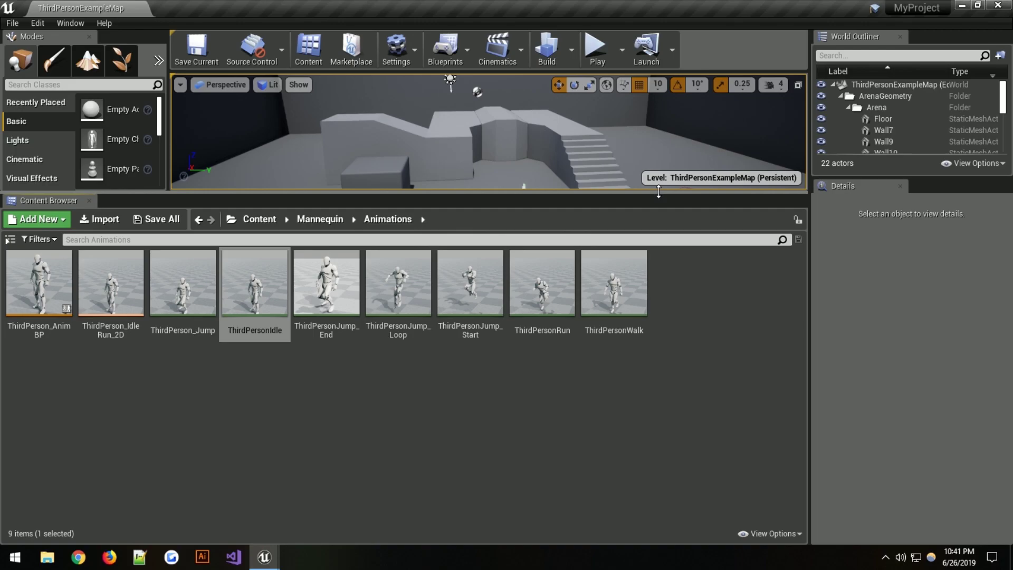
pyautogui.click(962, 5)
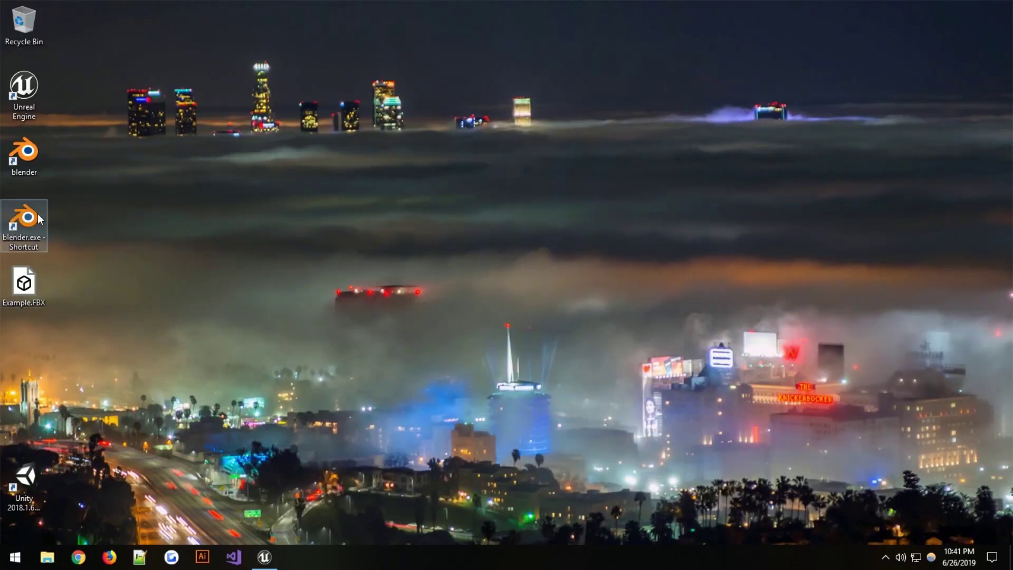
# - Launch Blender and show only User add-ons in Preferences
pyautogui.doubleClick(32, 230)
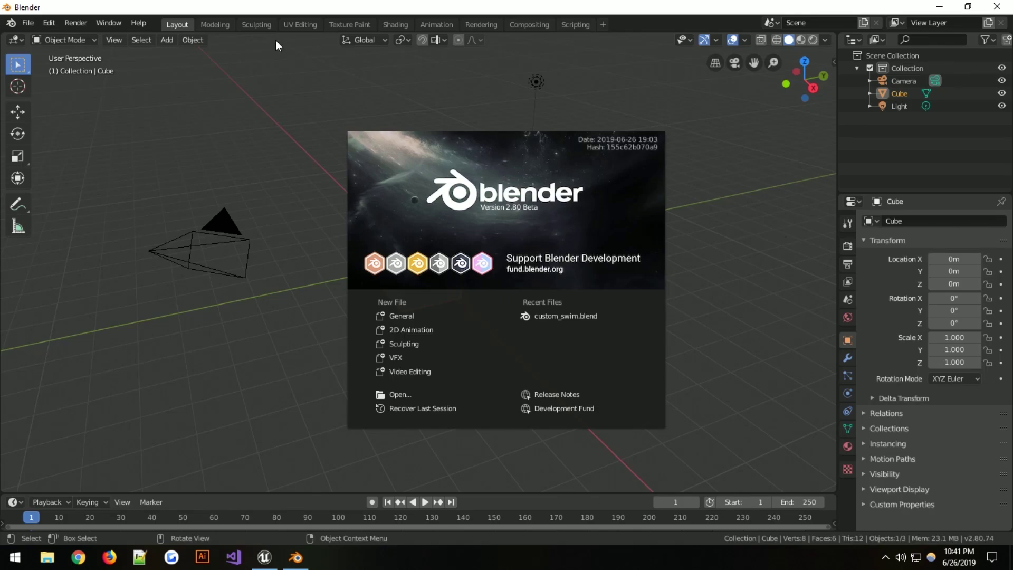
pyautogui.click(255, 130)
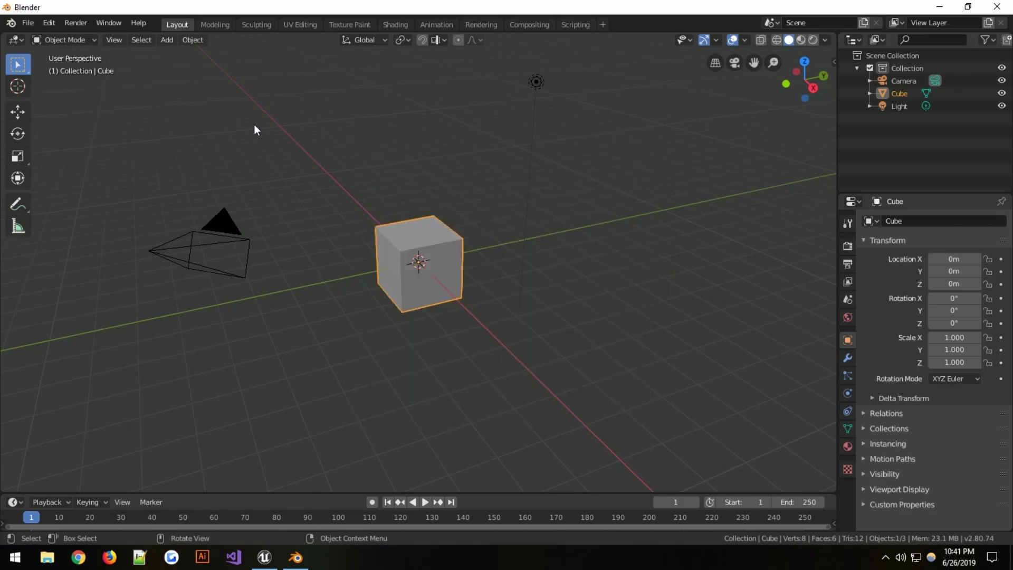
pyautogui.click(28, 23)
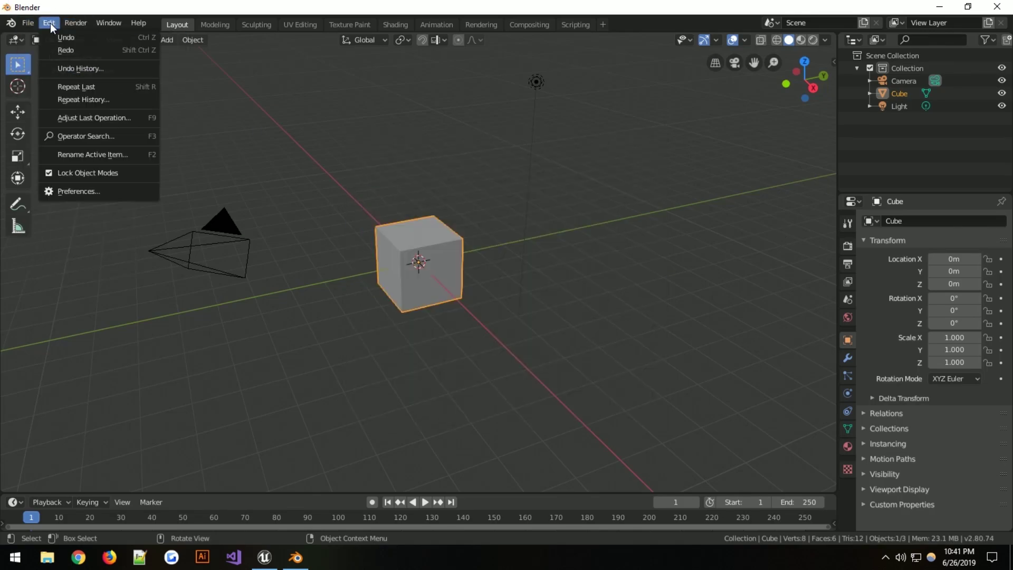
pyautogui.click(77, 190)
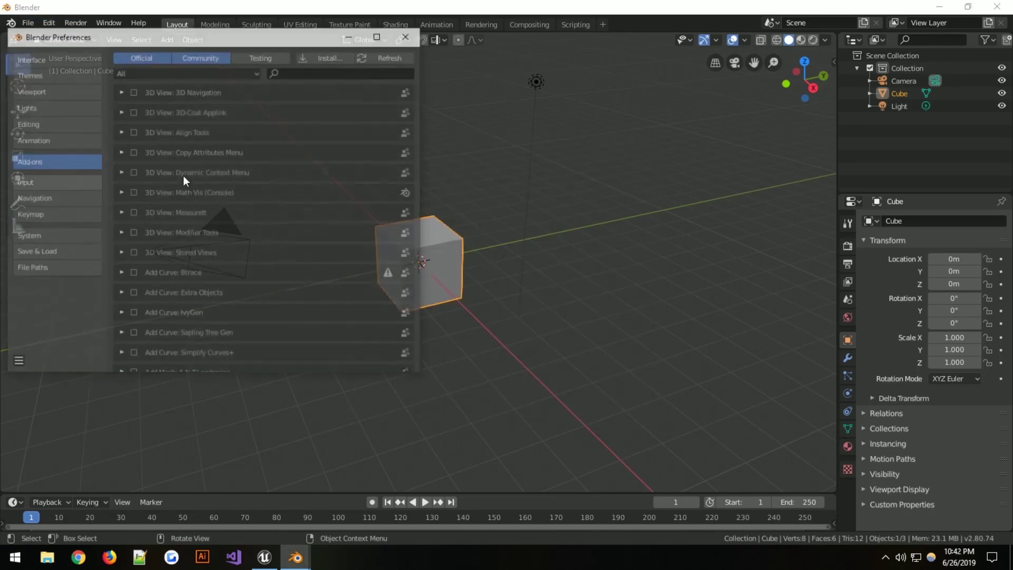
pyautogui.click(205, 73)
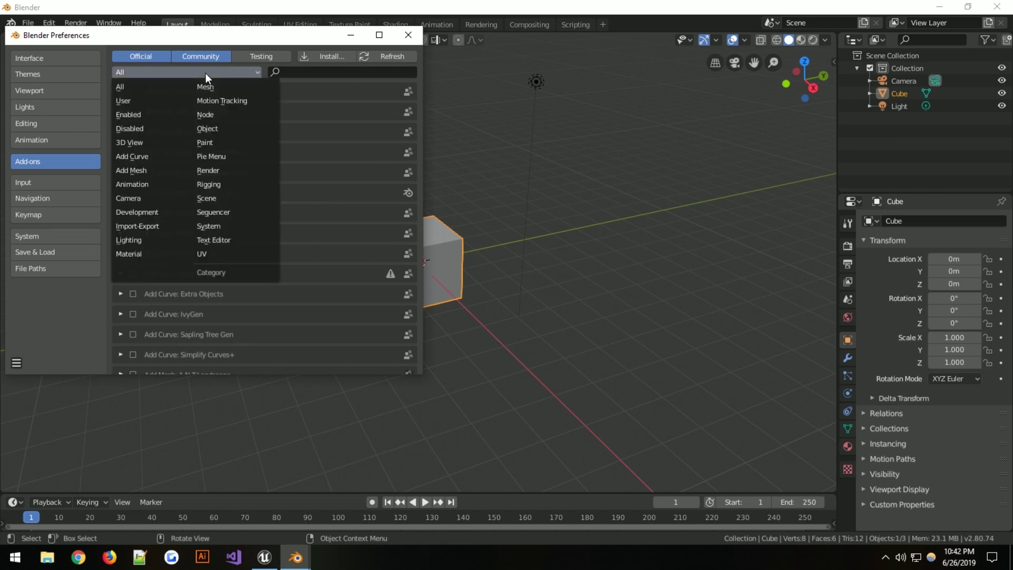
pyautogui.click(130, 100)
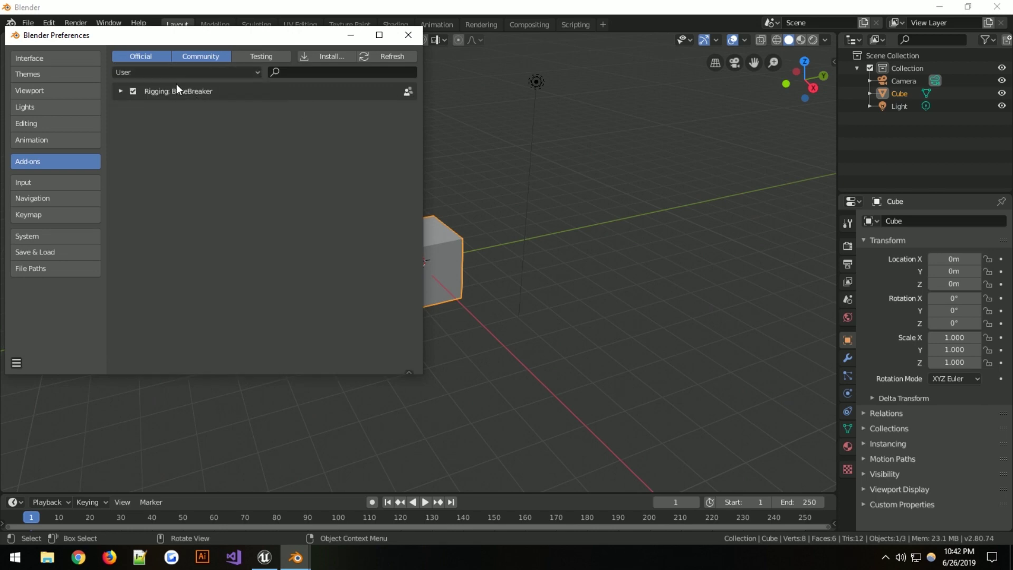
# - Disable the BoneBreaker add-on and remove it
pyautogui.click(132, 92)
pyautogui.click(118, 90)
pyautogui.click(312, 174)
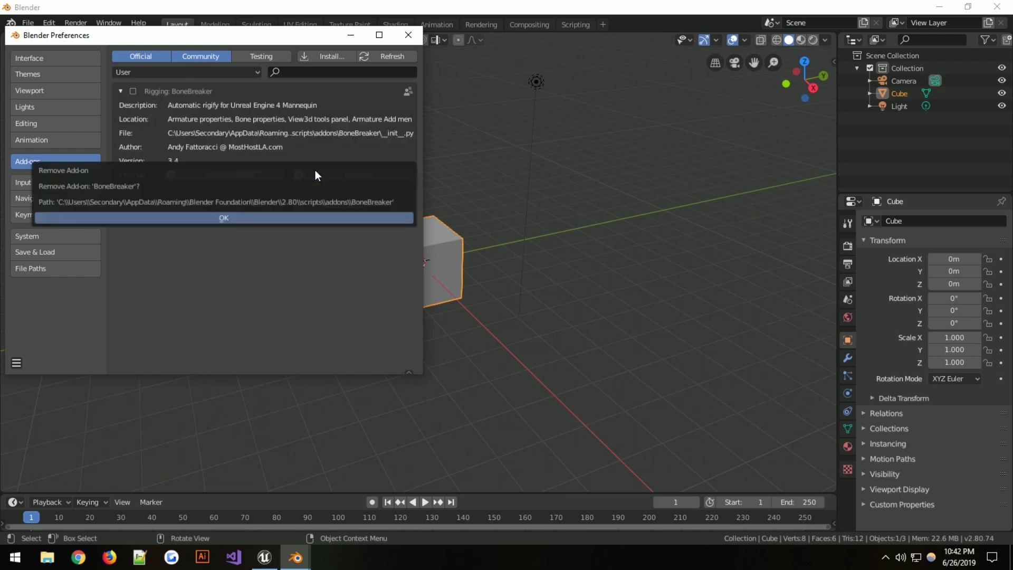
pyautogui.click(275, 216)
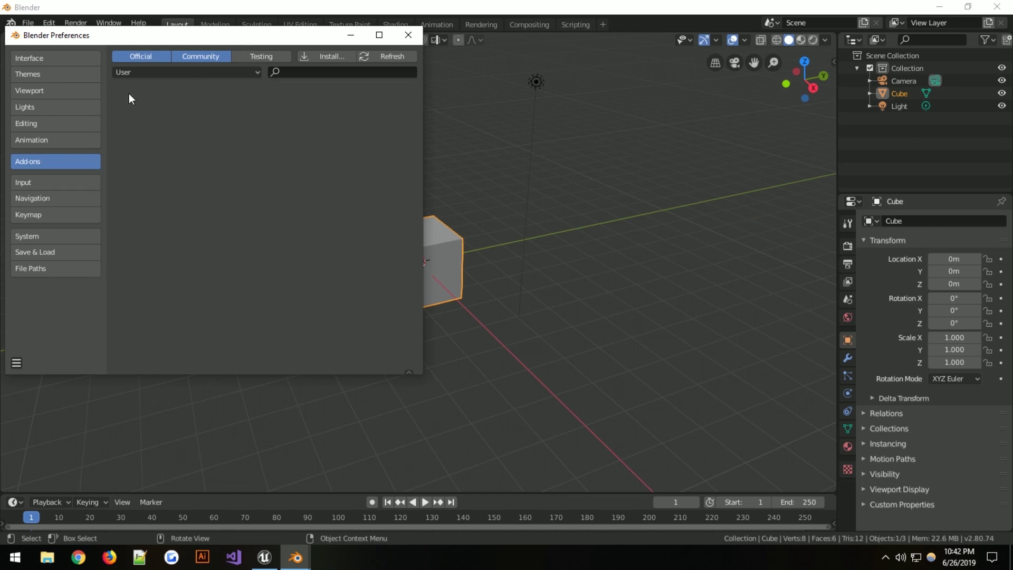
pyautogui.click(329, 55)
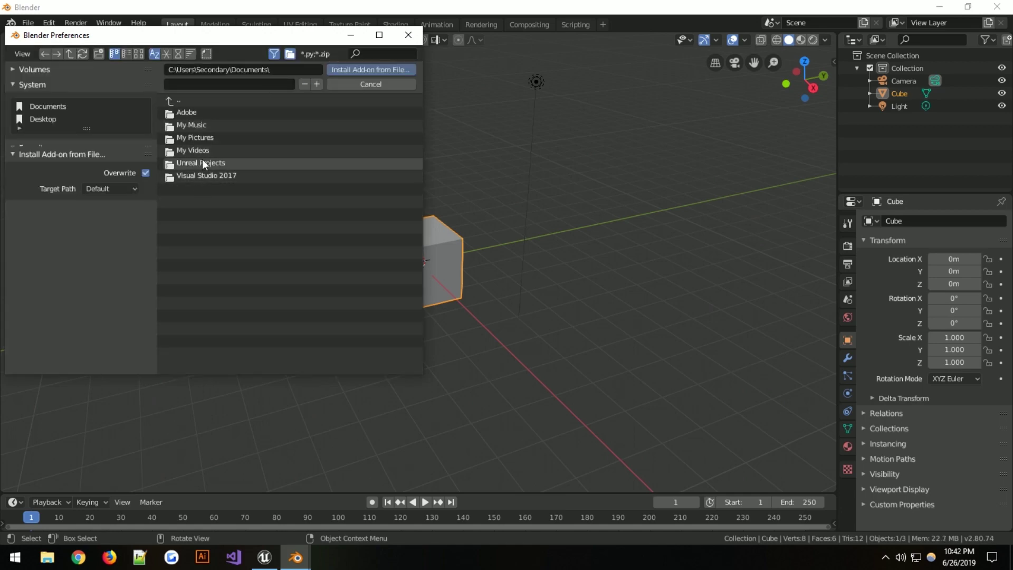
# - Install BoneBreaker-v3.4-2.8.zip from the Desktop, tick it enabled, and close Preferences
pyautogui.click(24, 118)
pyautogui.click(217, 126)
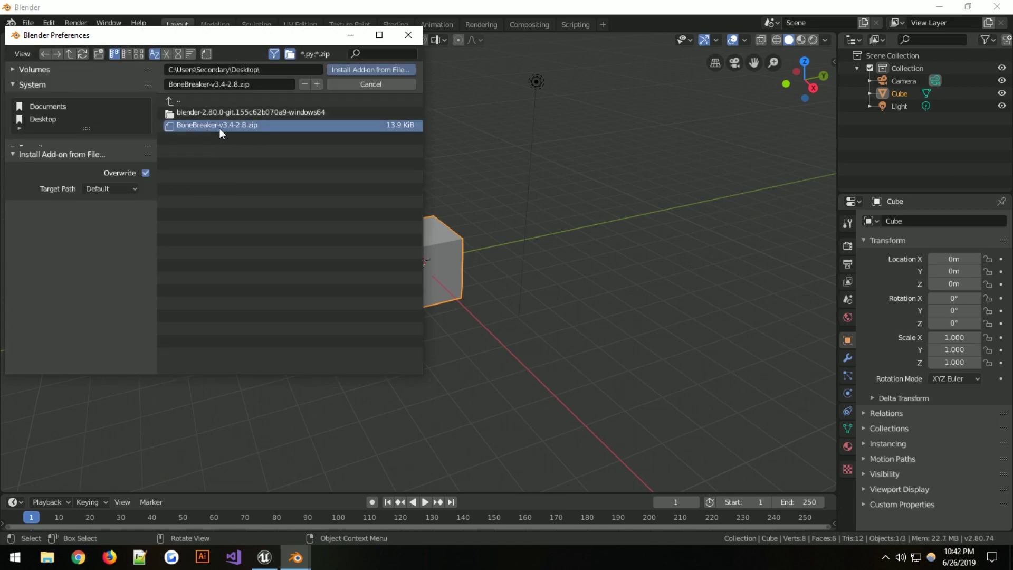
pyautogui.click(371, 69)
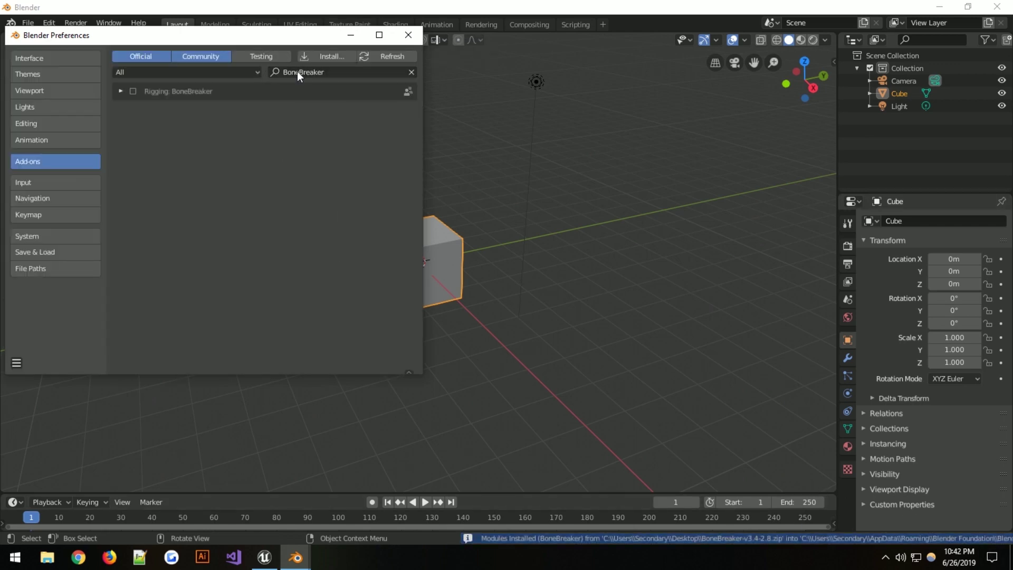
pyautogui.click(134, 92)
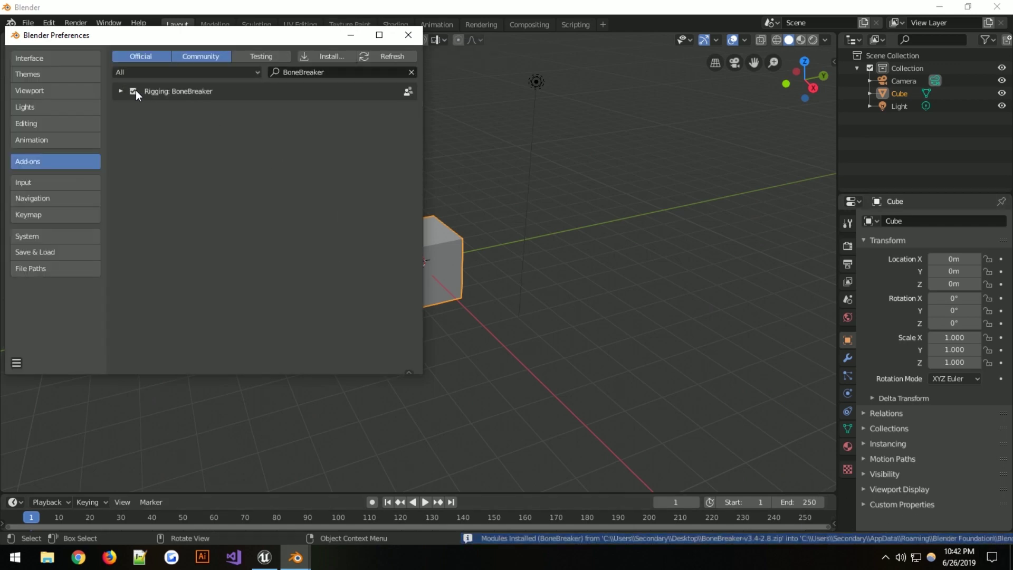
pyautogui.click(409, 35)
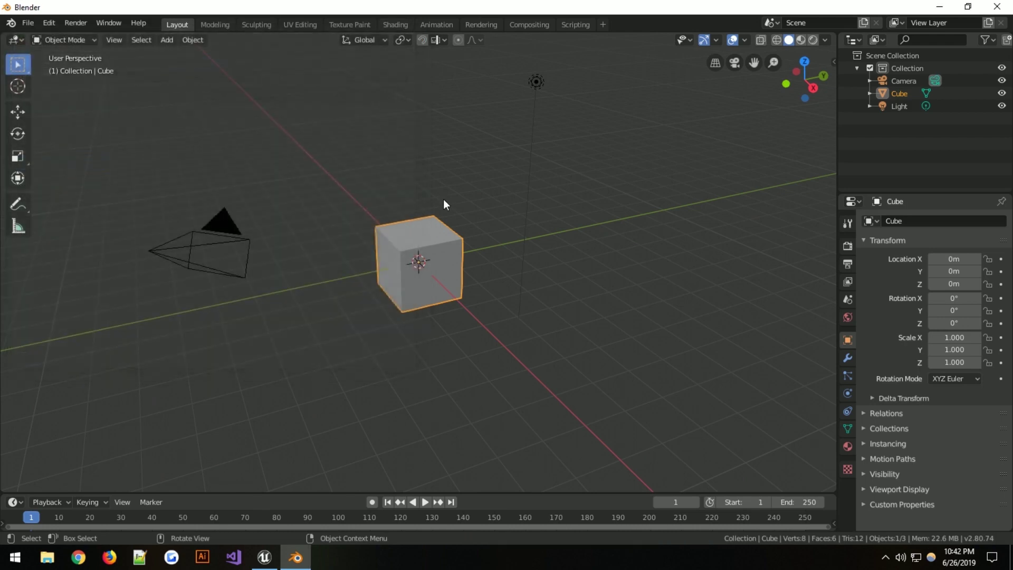
# - Quit and relaunch Blender, dismiss the splash screen, and show the N sidebar
pyautogui.click(30, 21)
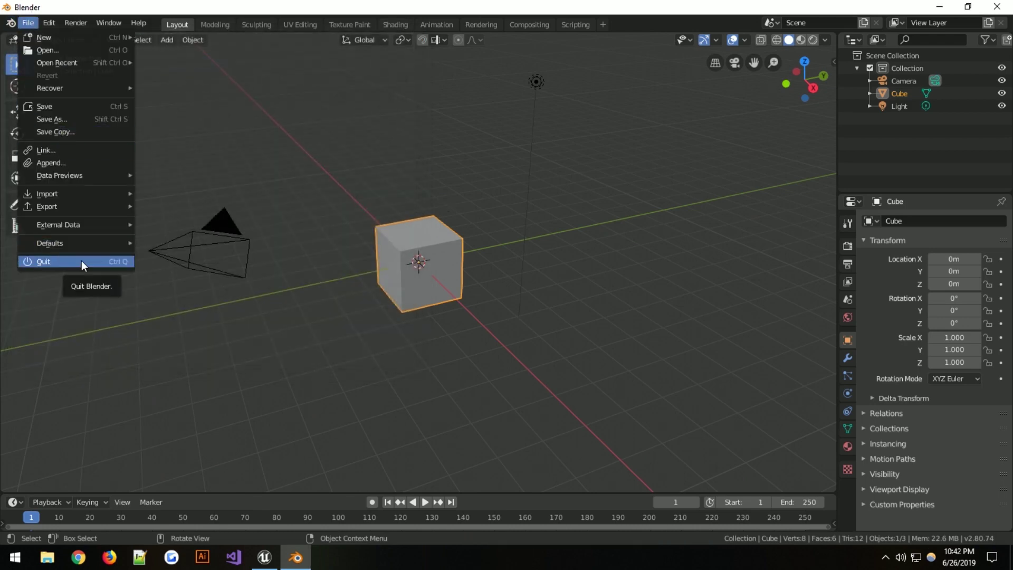
pyautogui.click(43, 261)
pyautogui.doubleClick(24, 219)
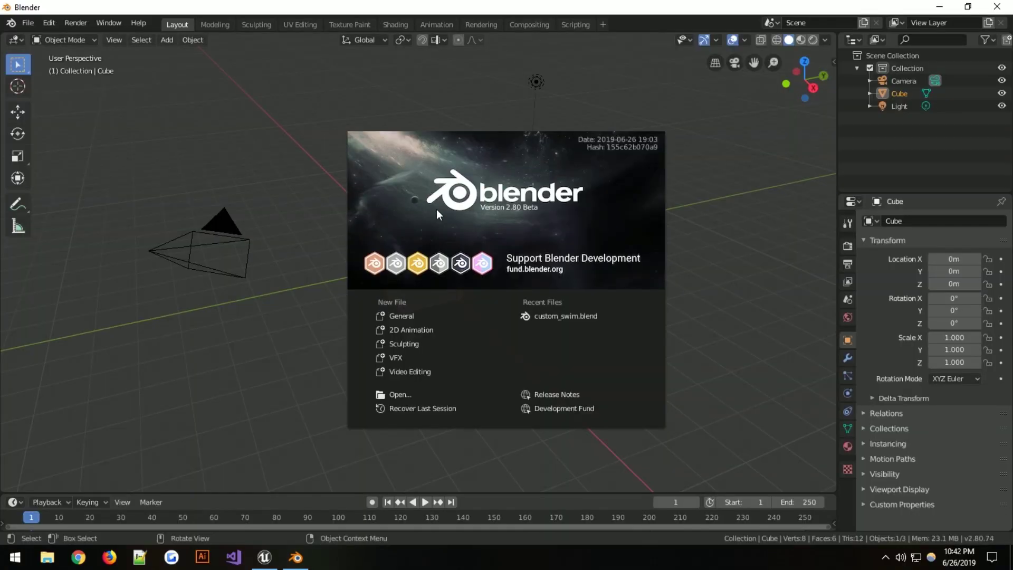
pyautogui.click(762, 125)
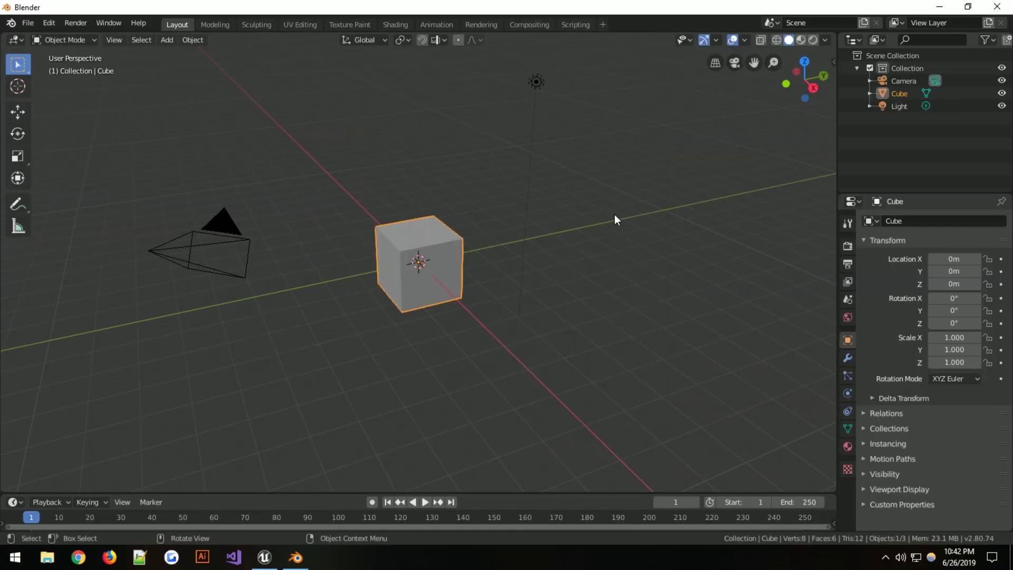
pyautogui.press('n')
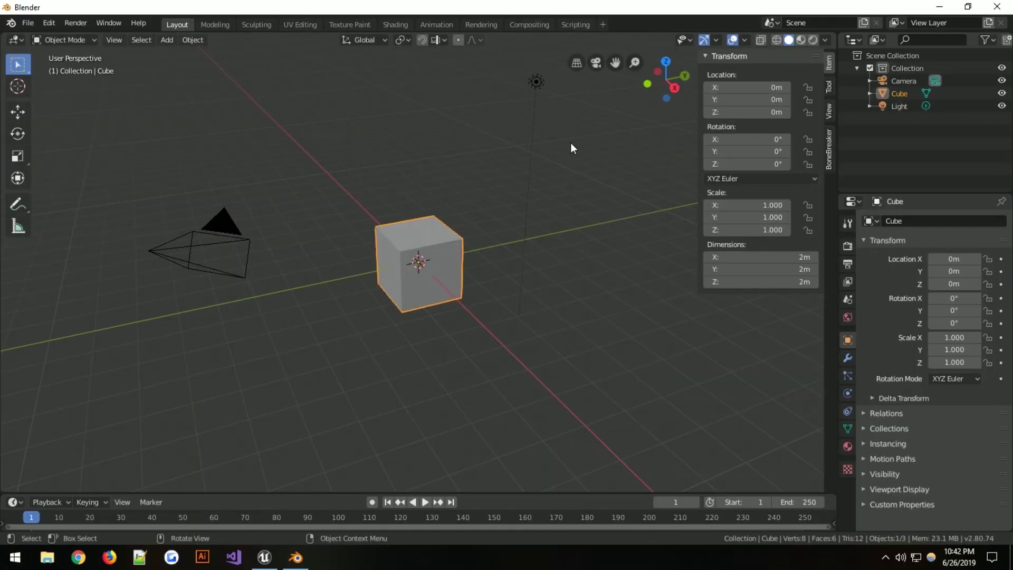
# - Switch the sidebar to BoneBreaker and delete the default cube, camera and light
pyautogui.click(828, 150)
pyautogui.click(490, 218)
pyautogui.press('a')
pyautogui.press('x')
pyautogui.click(493, 230)
# - Import Example.FBX from the Desktop through BoneBreaker's Import FBX
pyautogui.click(749, 76)
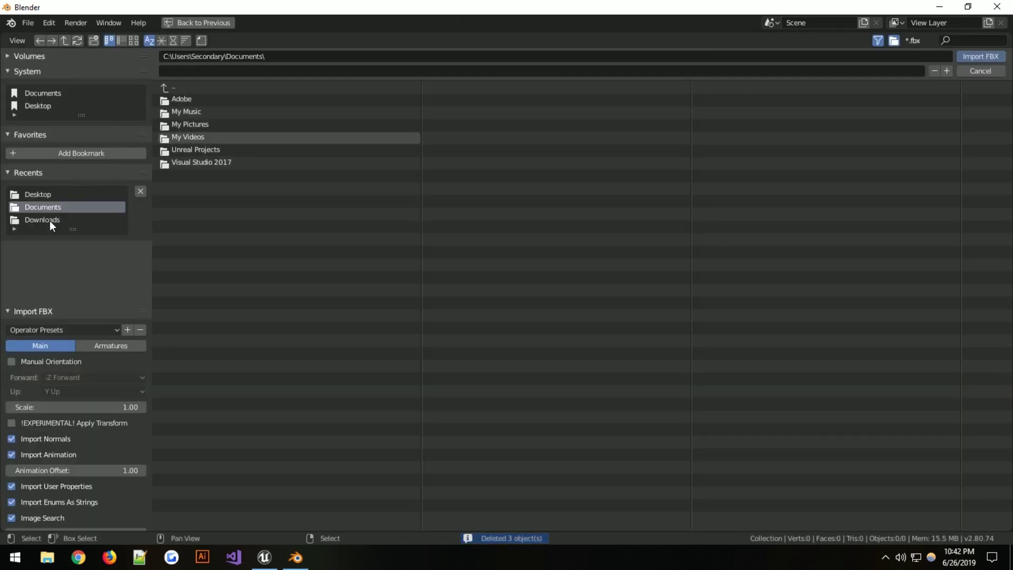
pyautogui.click(35, 194)
pyautogui.click(237, 113)
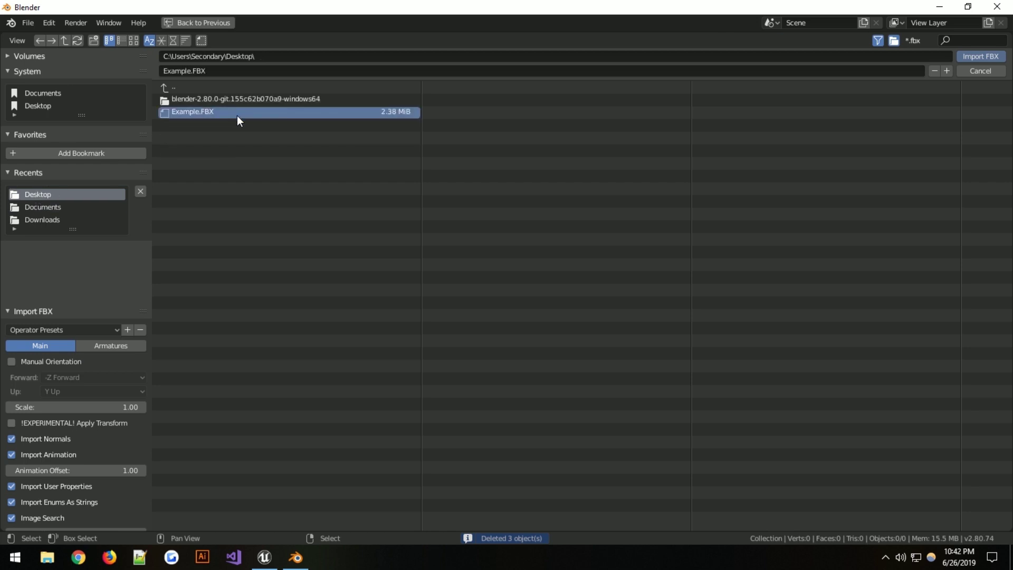
pyautogui.click(971, 60)
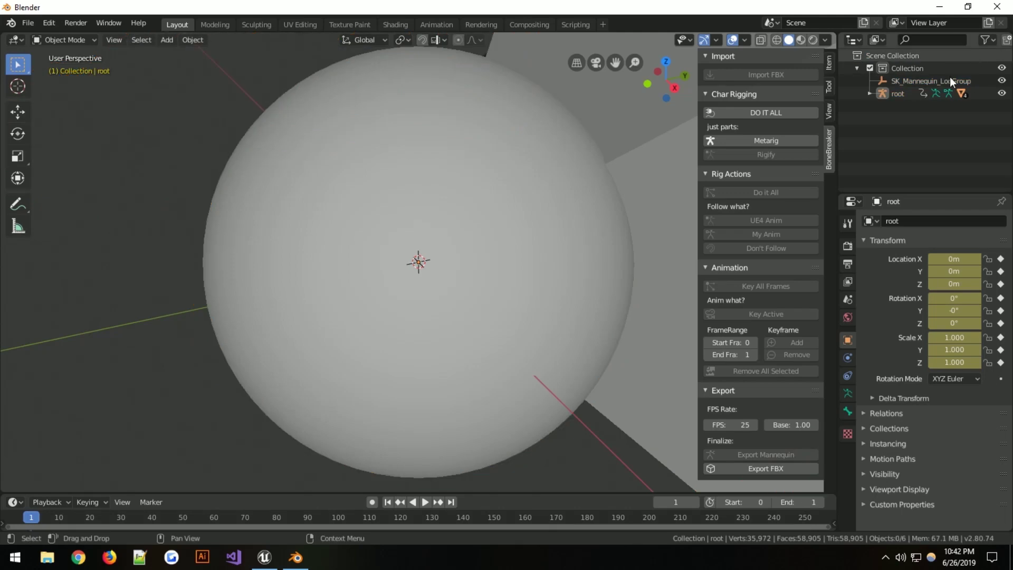
# - Select SK_Mannequin_LOD3, LOD2 and LOD1 under root in the Outliner and delete them
pyautogui.scroll(-10, 515, 199)
pyautogui.moveTo(380, 159); pyautogui.dragTo(451, 265, button='middle')
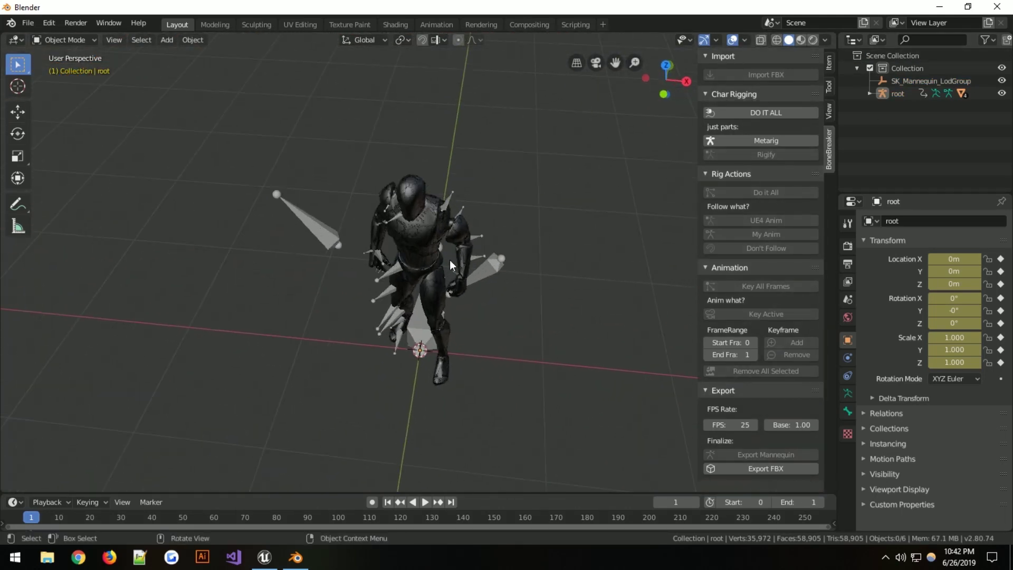
pyautogui.scroll(4, 451, 264)
pyautogui.click(431, 183)
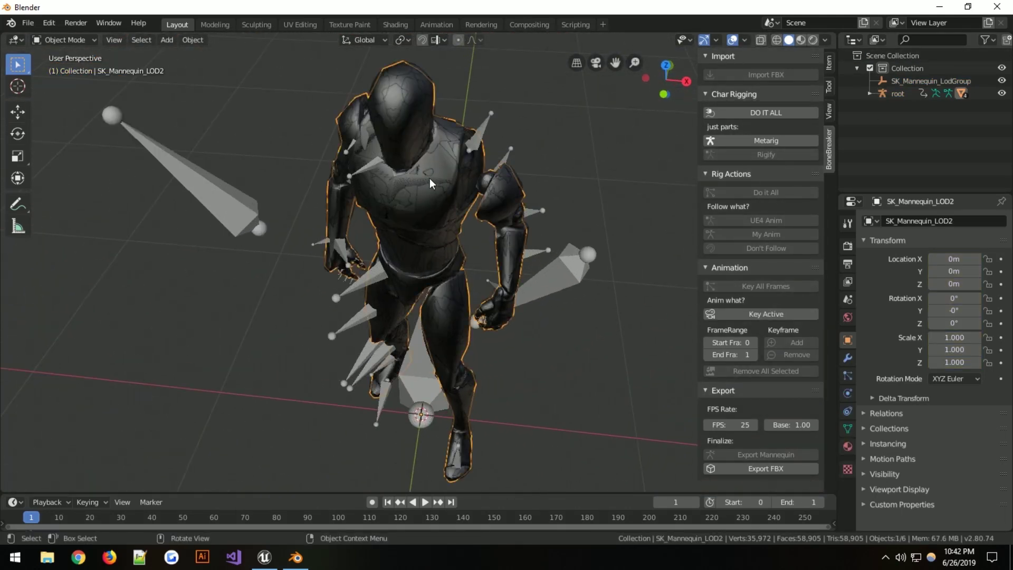
pyautogui.click(869, 94)
pyautogui.scroll(-1, 886, 142)
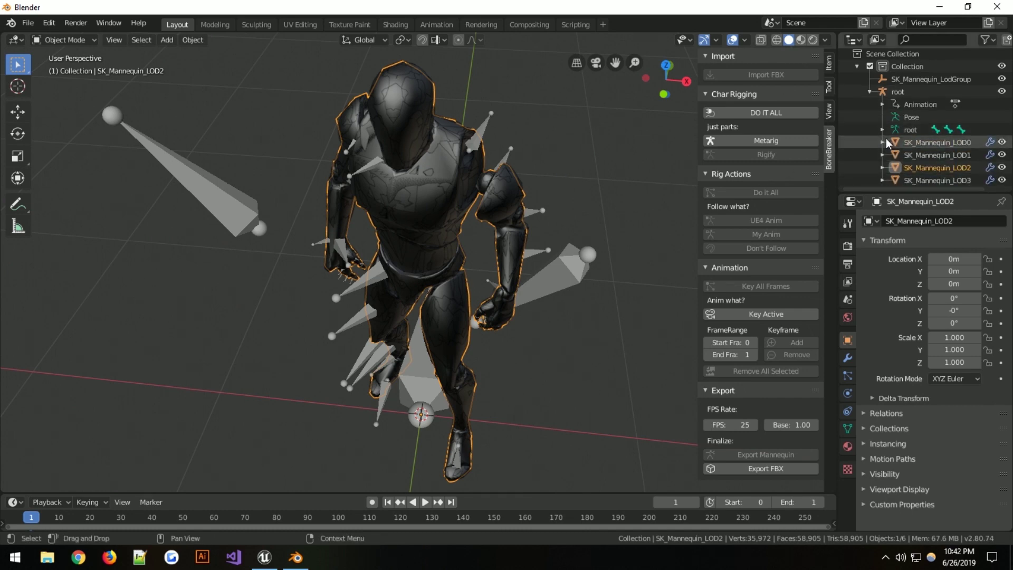
pyautogui.click(934, 180)
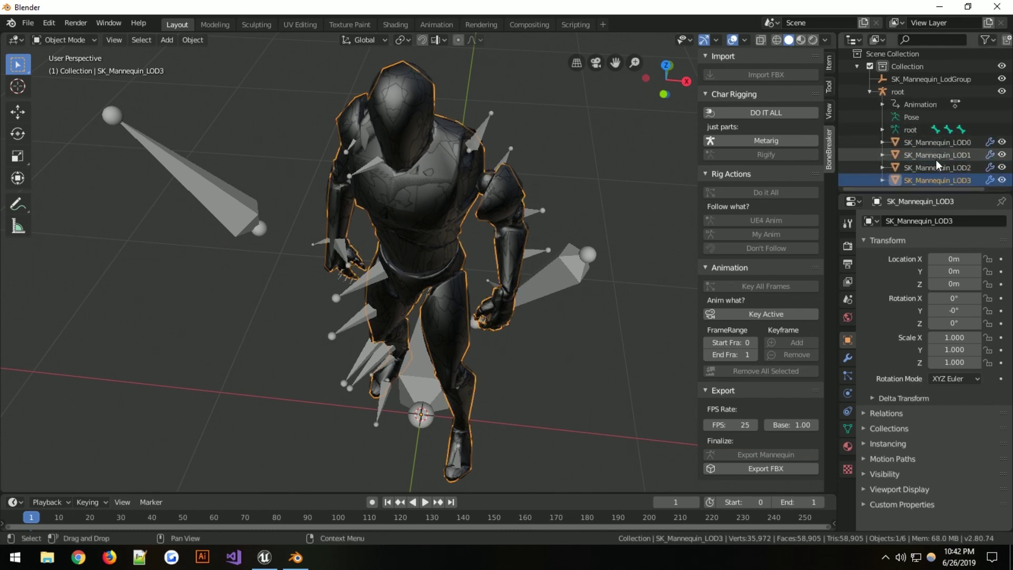
pyautogui.keyDown('ctrl'); pyautogui.click(938, 166); pyautogui.keyUp('ctrl')
pyautogui.keyDown('ctrl'); pyautogui.click(942, 155); pyautogui.keyUp('ctrl')
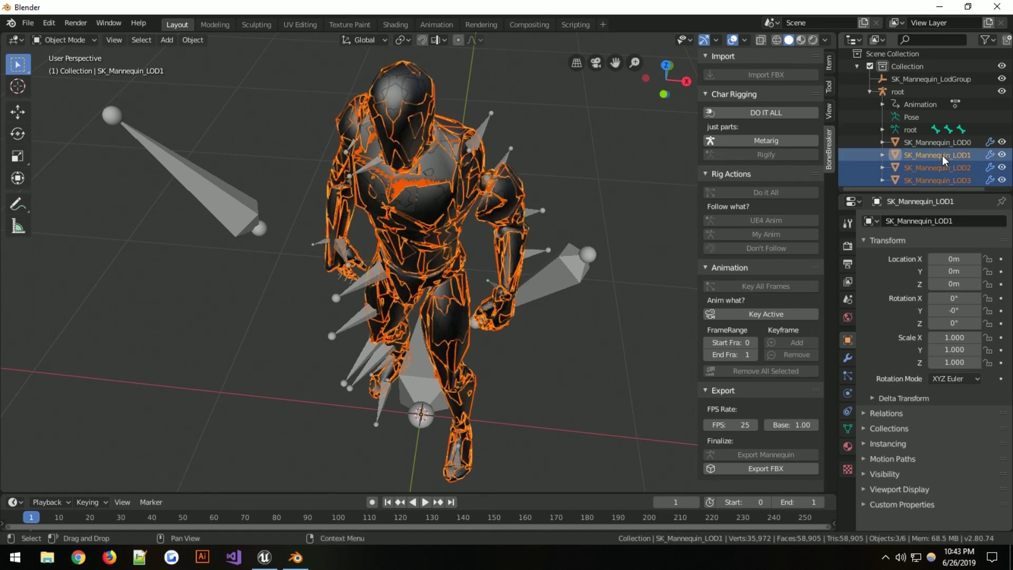
pyautogui.rightClick(944, 159)
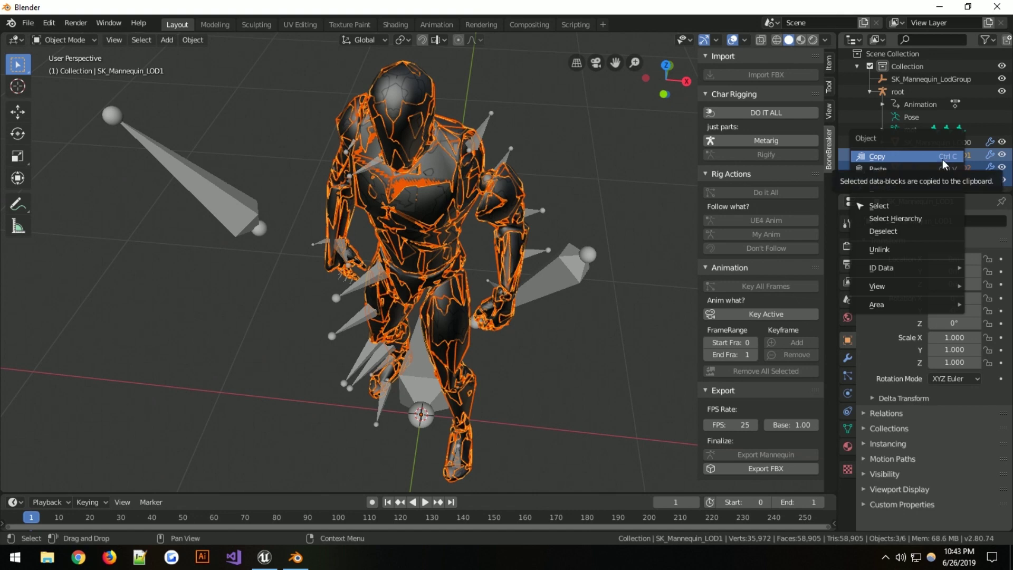
pyautogui.click(897, 190)
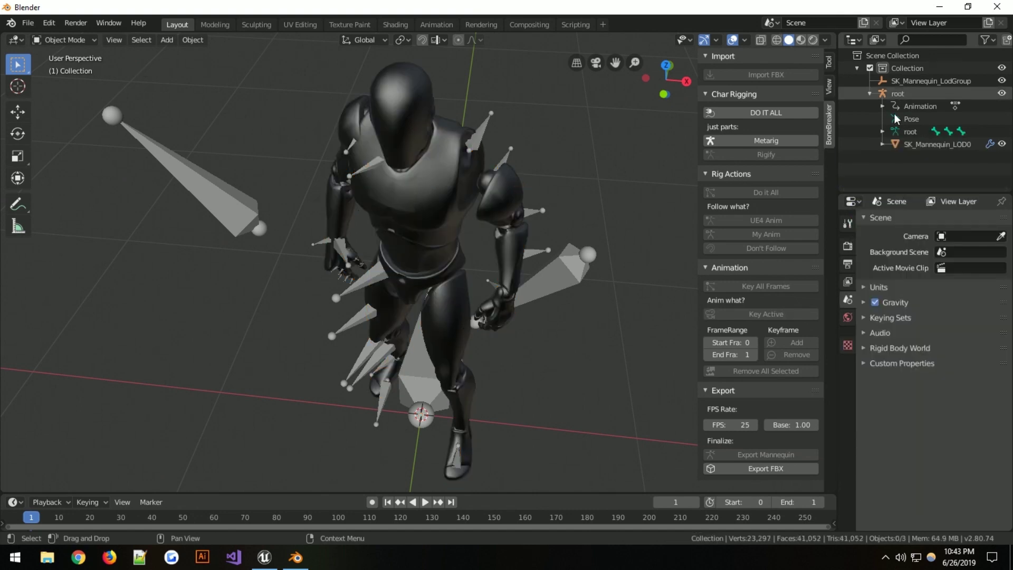
# - Orbit around the mannequin and play then stop its animation
pyautogui.moveTo(441, 199); pyautogui.dragTo(477, 166, button='middle')
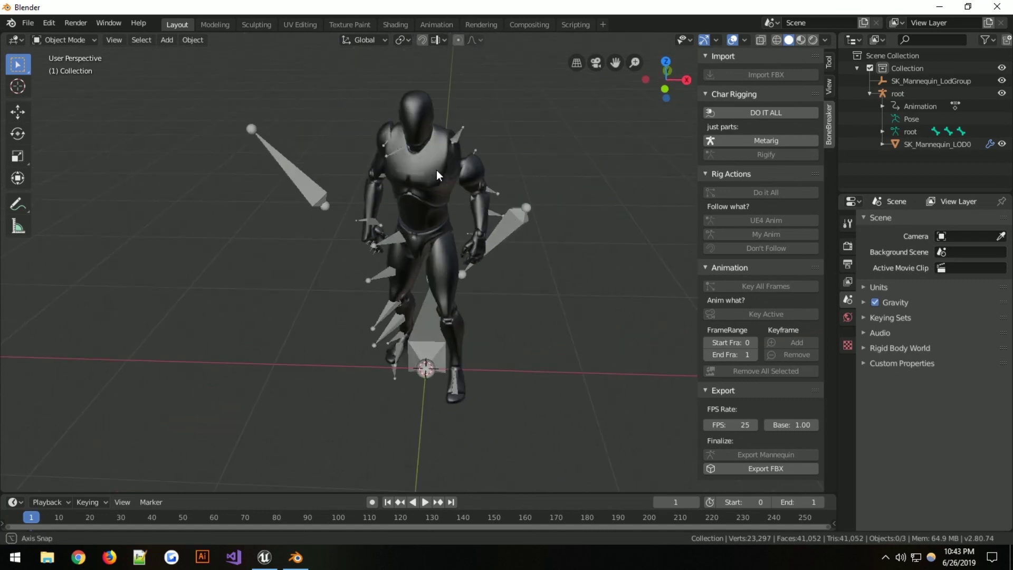
pyautogui.moveTo(407, 136); pyautogui.dragTo(466, 162, button='middle')
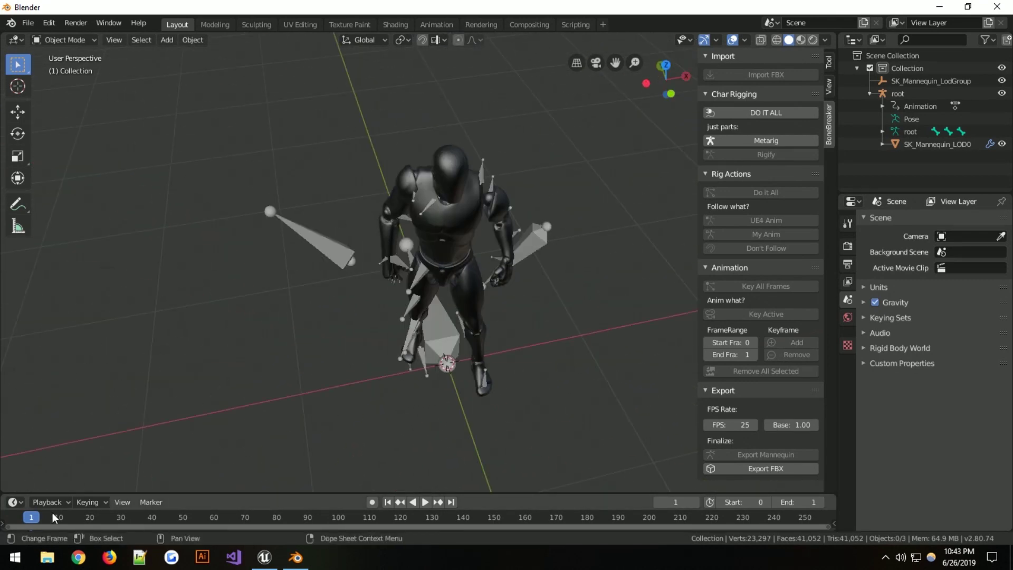
pyautogui.press('space')
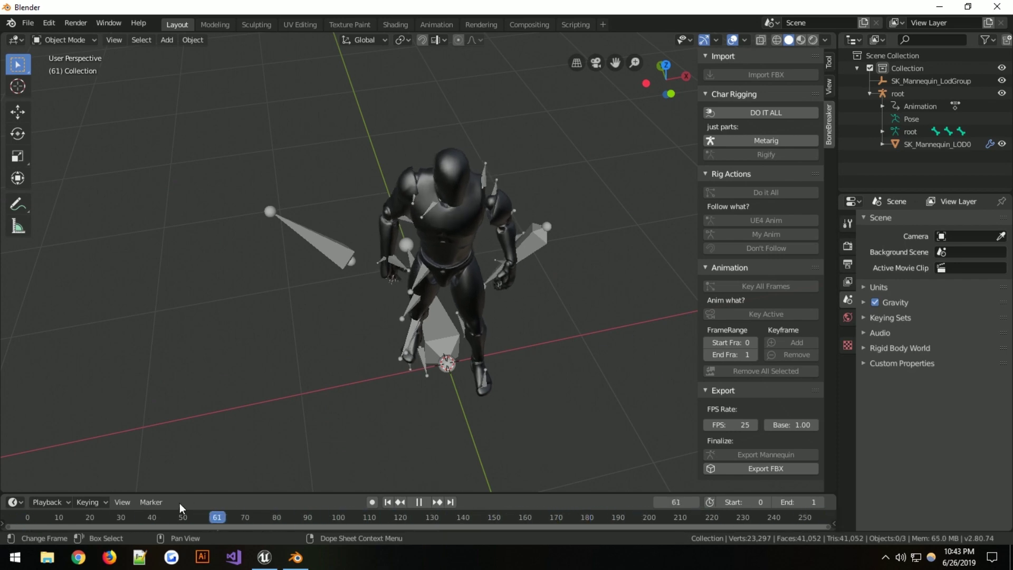
pyautogui.press('space')
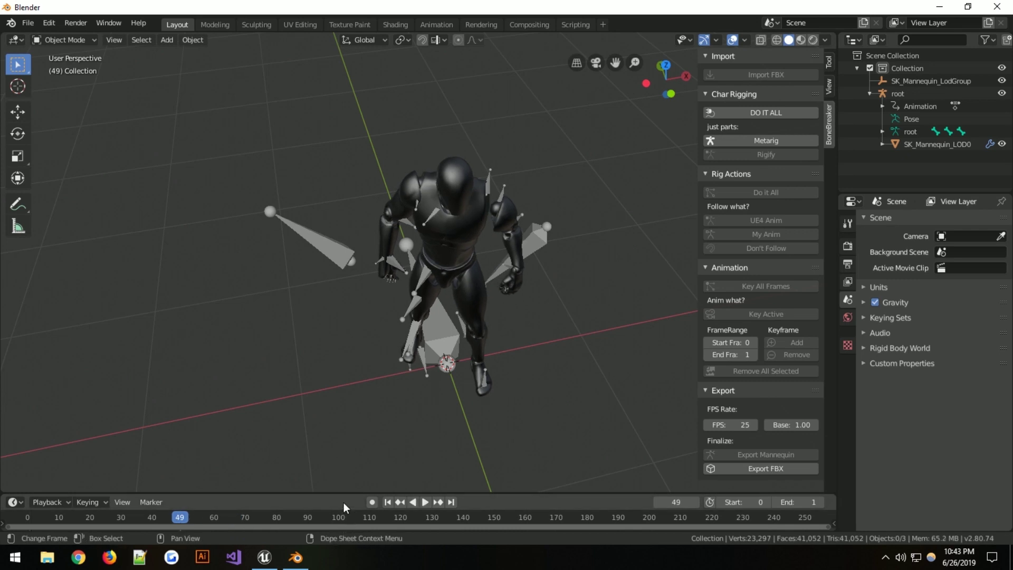
# - Make the timeline taller and set the current frame to 8
pyautogui.moveTo(346, 493); pyautogui.dragTo(370, 421)
pyautogui.moveTo(175, 450); pyautogui.dragTo(50, 442)
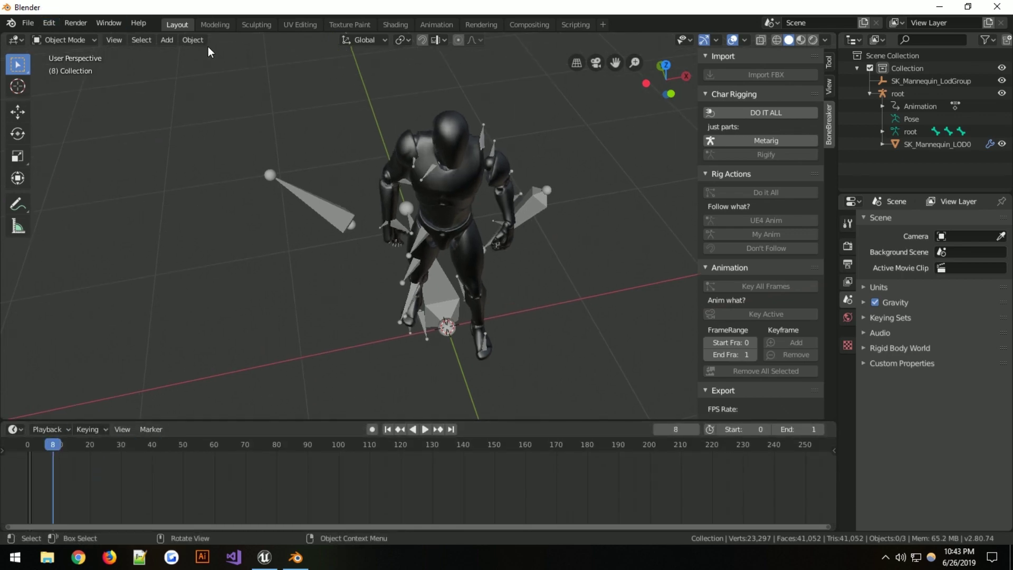
pyautogui.click(113, 24)
pyautogui.moveTo(82, 25)
# - In the Animation workspace, select the root armature and scrub toward frame 68
pyautogui.click(445, 24)
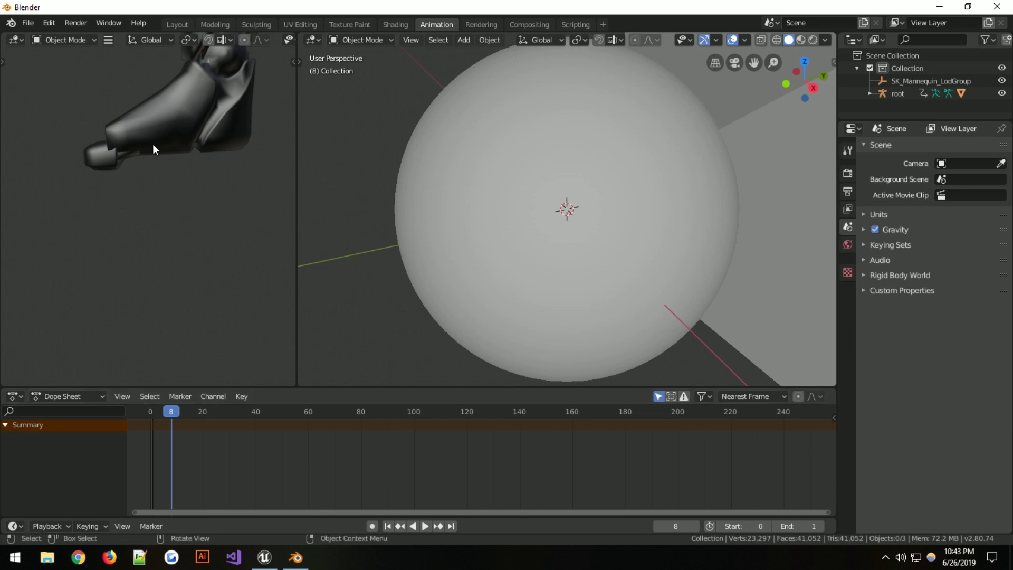
pyautogui.click(432, 129)
pyautogui.scroll(-6, 104, 153)
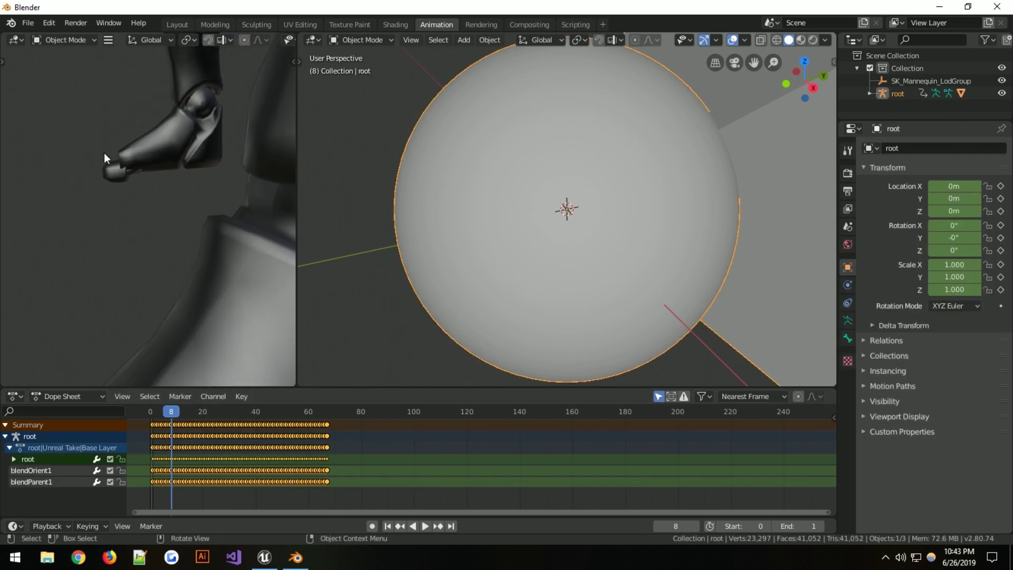
pyautogui.moveTo(104, 153); pyautogui.dragTo(94, 115, button='middle')
pyautogui.scroll(-4, 93, 115)
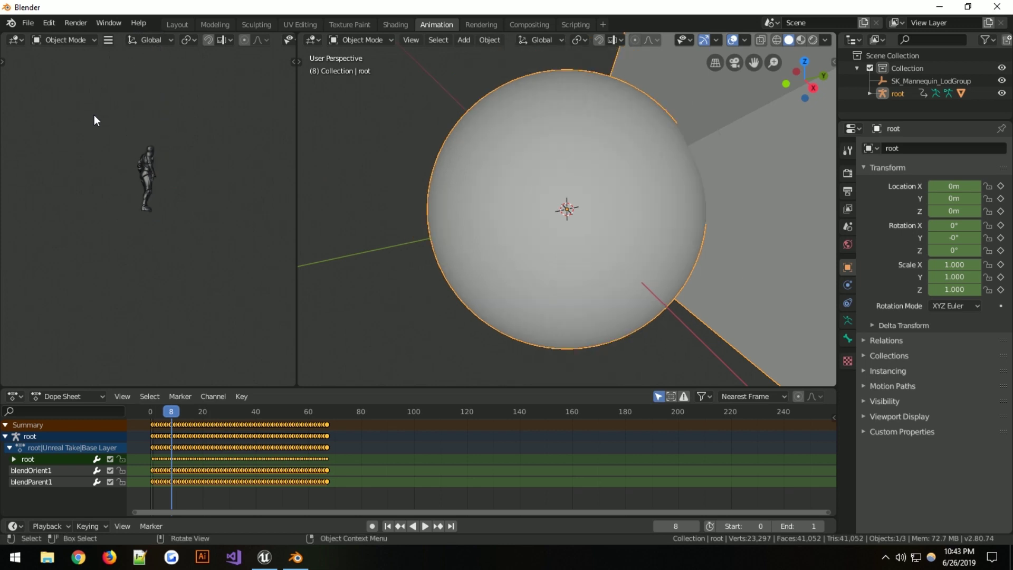
pyautogui.scroll(5, 226, 124)
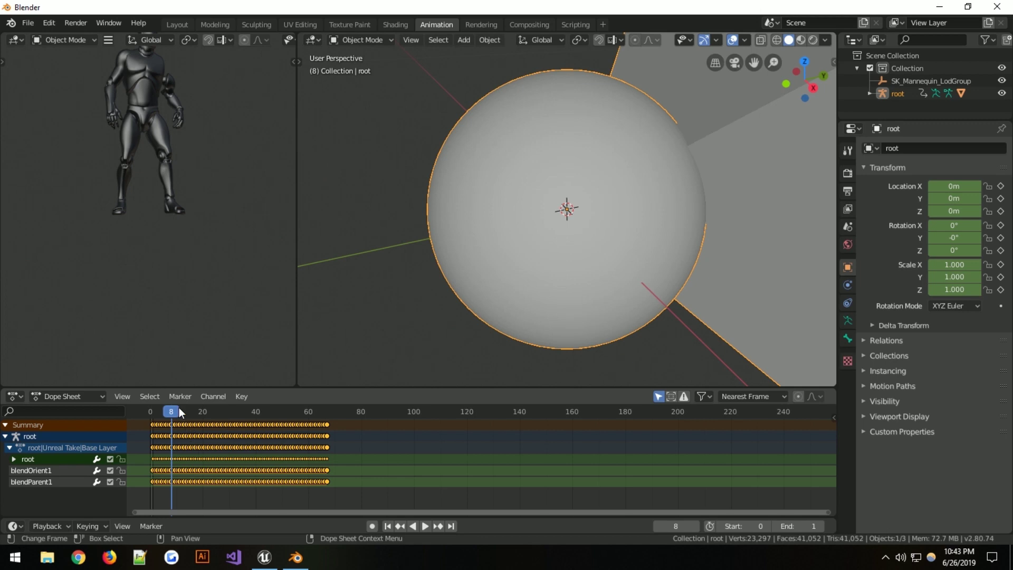
pyautogui.moveTo(175, 411); pyautogui.dragTo(327, 420)
# - Box-select every keyframe after frame 0 in the Dope Sheet and delete them
pyautogui.click(359, 502)
pyautogui.moveTo(369, 501); pyautogui.dragTo(155, 412)
pyautogui.press('x')
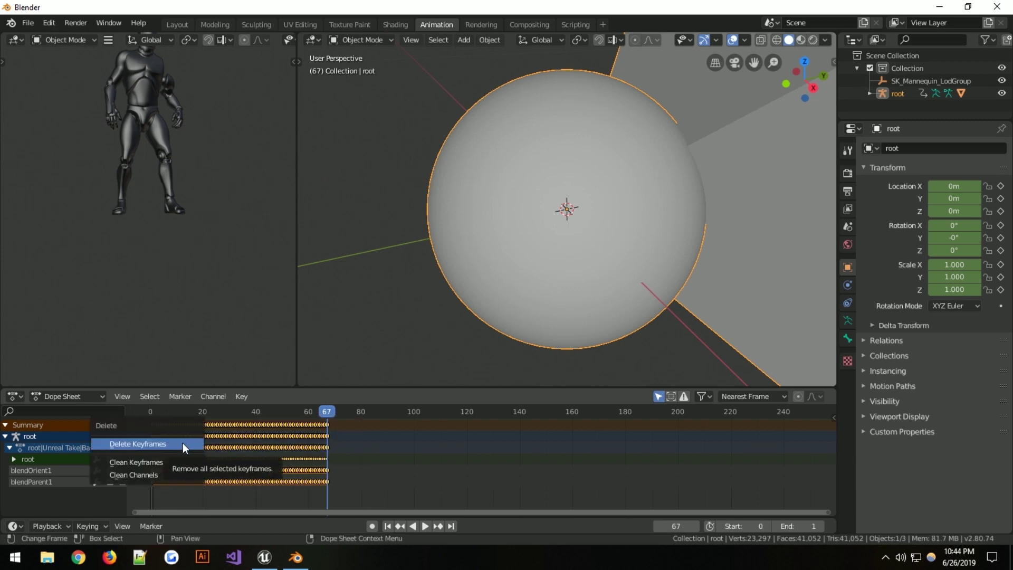
pyautogui.click(183, 444)
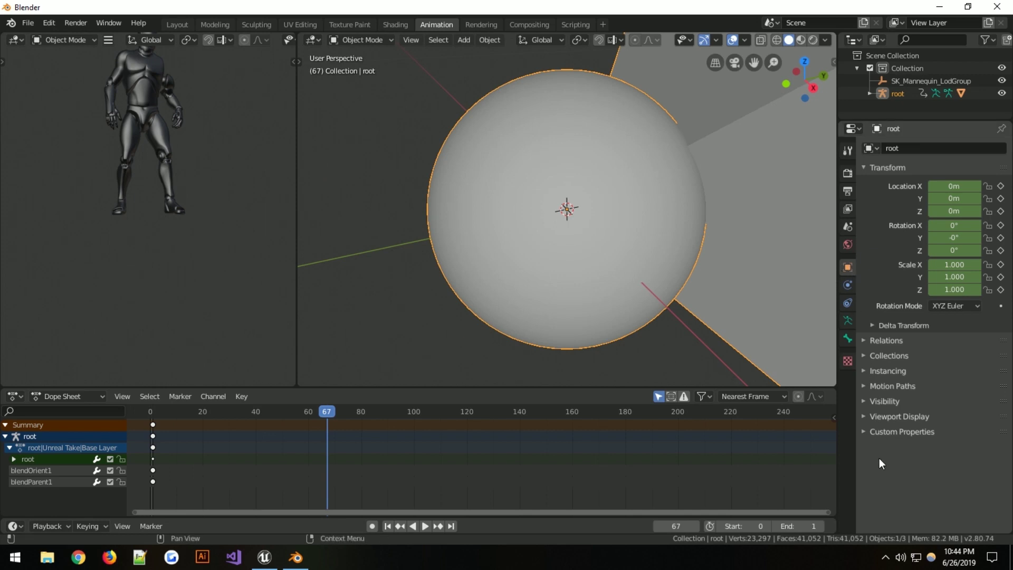
# - Show root's blendOrient1 and blendParent1 custom properties and return to frame 0
pyautogui.click(865, 431)
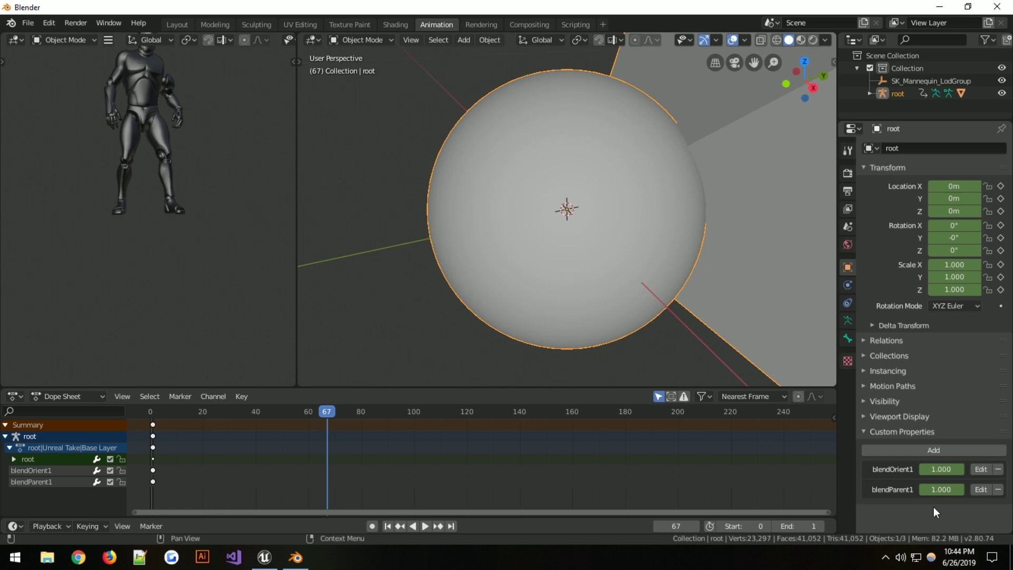
pyautogui.moveTo(333, 412); pyautogui.dragTo(149, 411)
pyautogui.press('space')
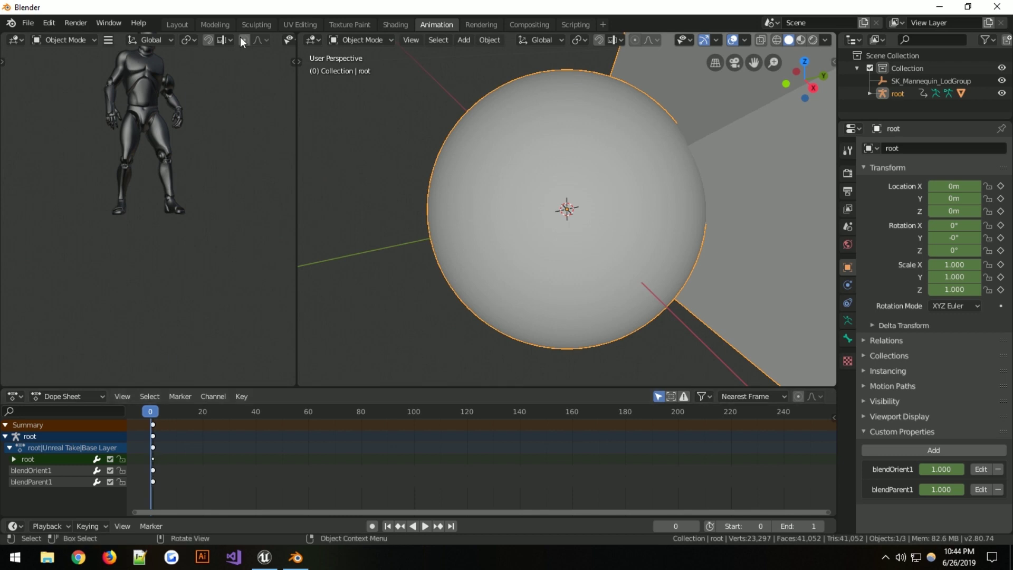
pyautogui.scroll(-8, 643, 208)
pyautogui.moveTo(643, 208); pyautogui.dragTo(334, 100, button='middle')
# - In Layout, show root's custom properties and play and scrub to verify the frame-0 pose
pyautogui.click(176, 25)
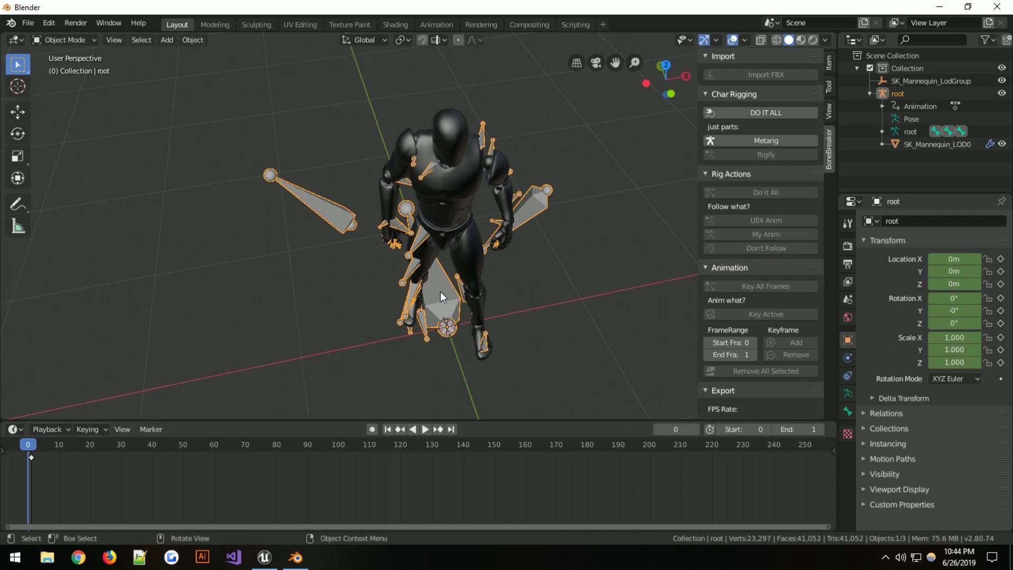
pyautogui.click(866, 506)
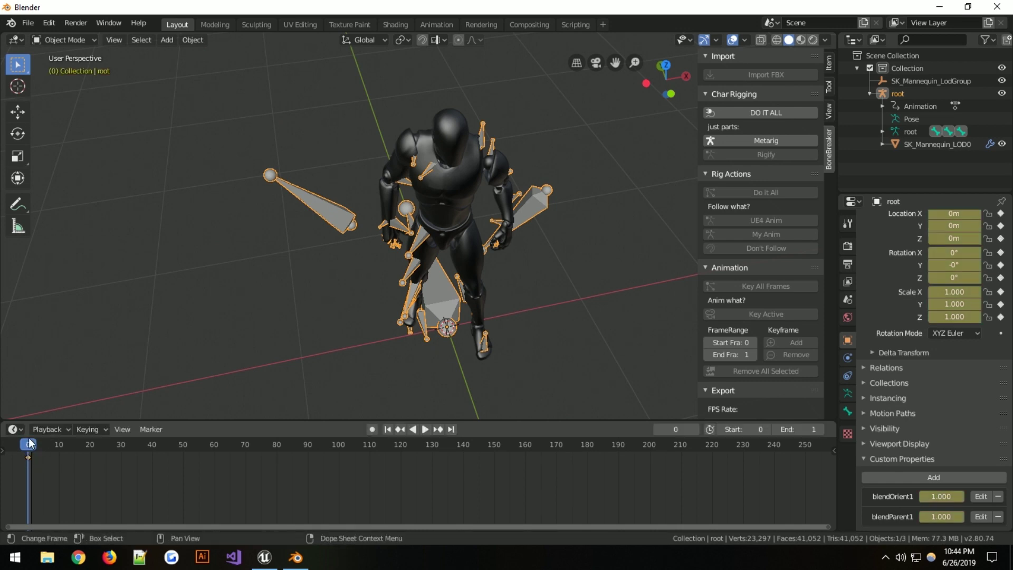
pyautogui.press('space')
pyautogui.moveTo(50, 451); pyautogui.dragTo(14, 492)
pyautogui.press('space')
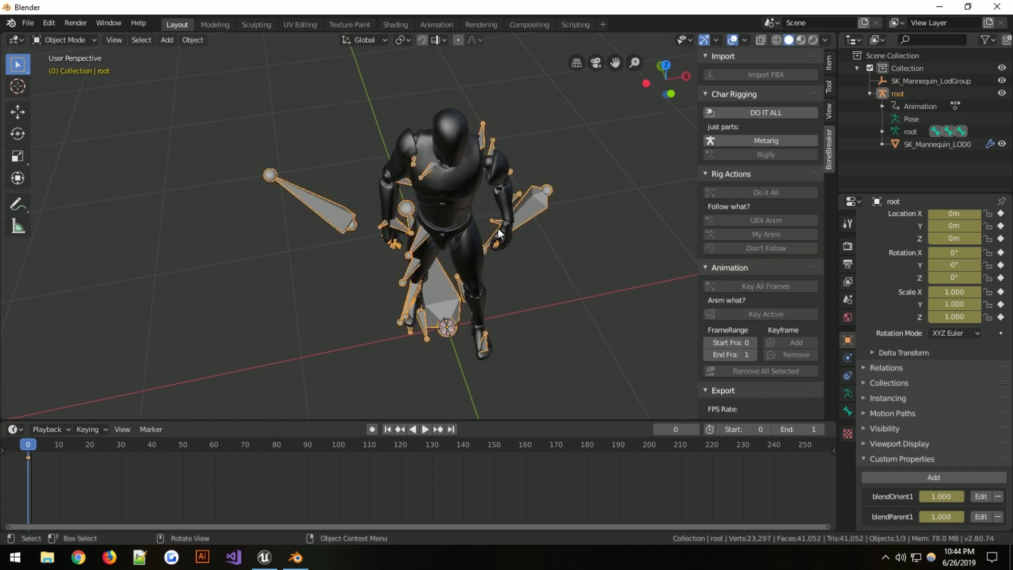
pyautogui.click(67, 39)
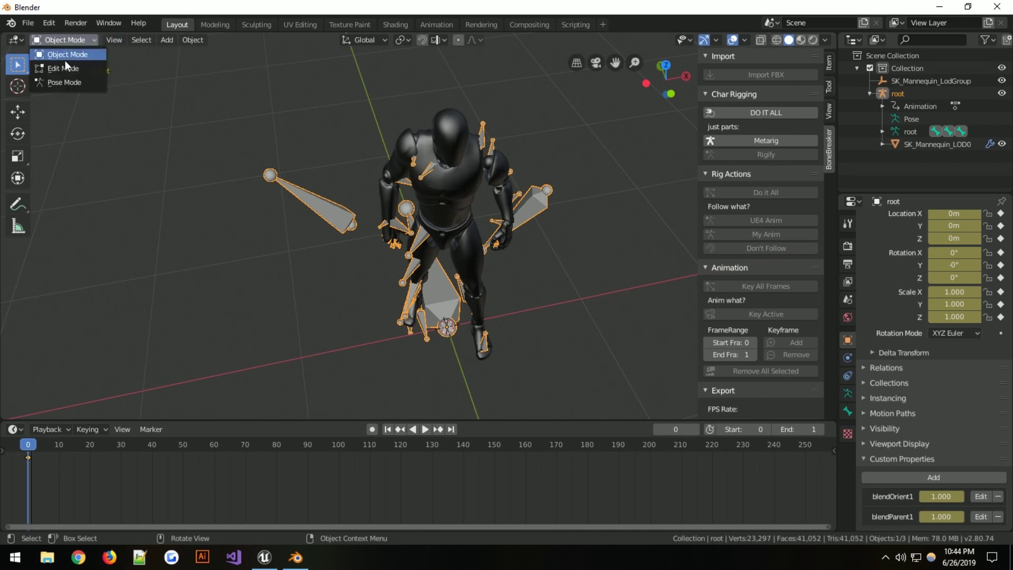
# - In Pose Mode, clear the bones' rotation and location with Alt+R and Alt+G
pyautogui.click(65, 83)
pyautogui.press('alt')
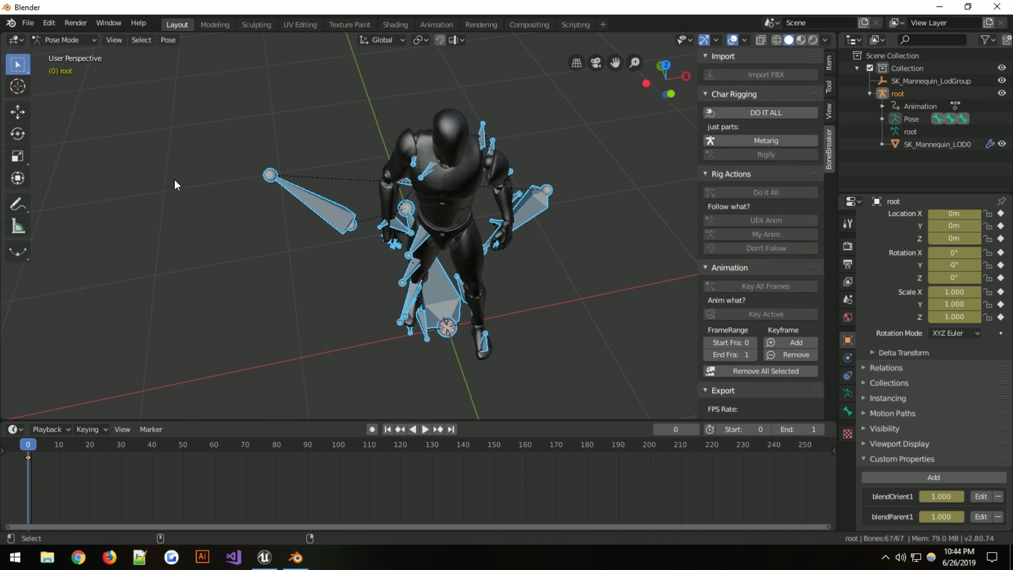
pyautogui.hotkey('alt', 'r')
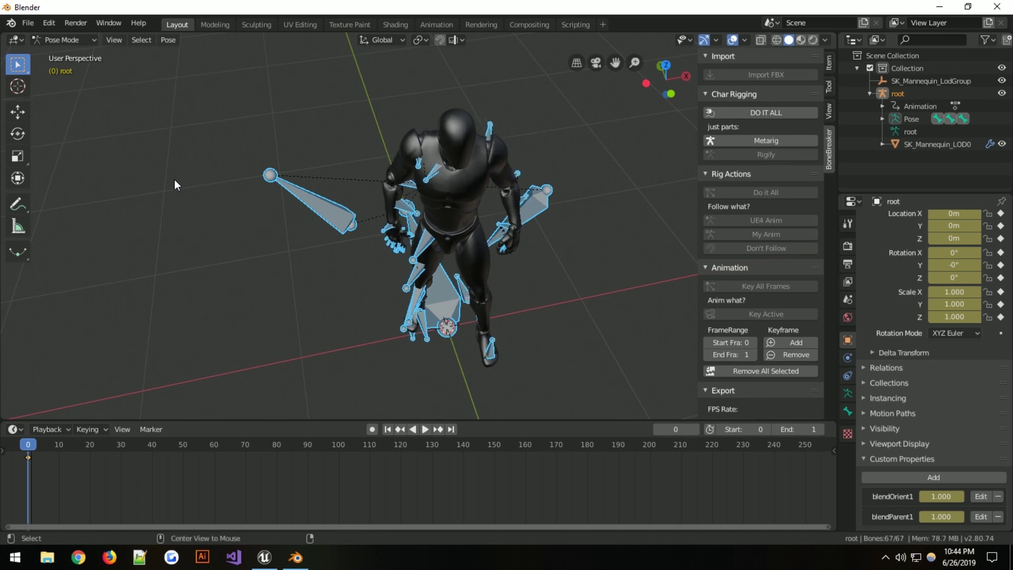
pyautogui.hotkey('alt', 'g')
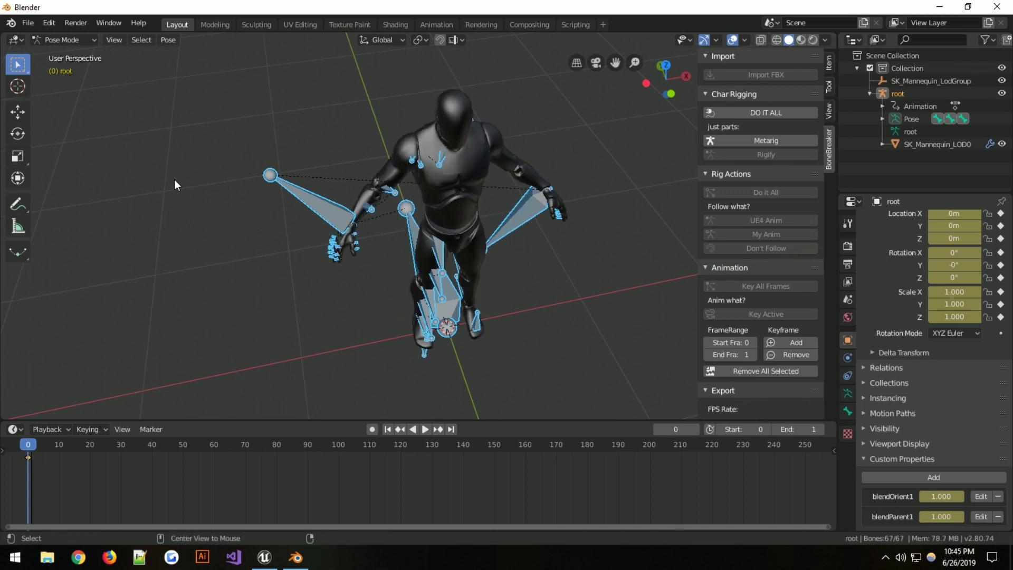
pyautogui.moveTo(461, 249); pyautogui.dragTo(411, 191, button='middle')
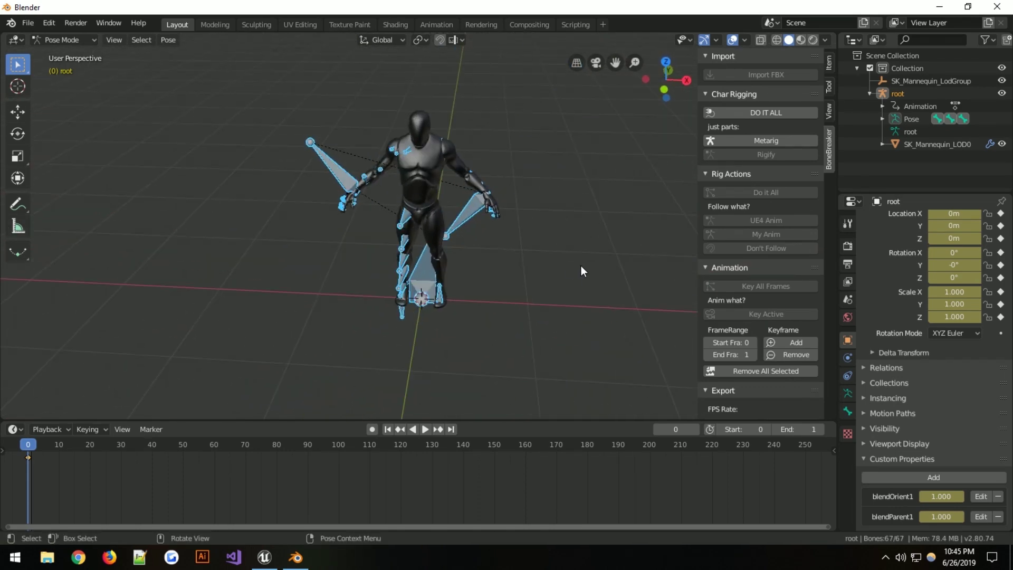
pyautogui.click(509, 240)
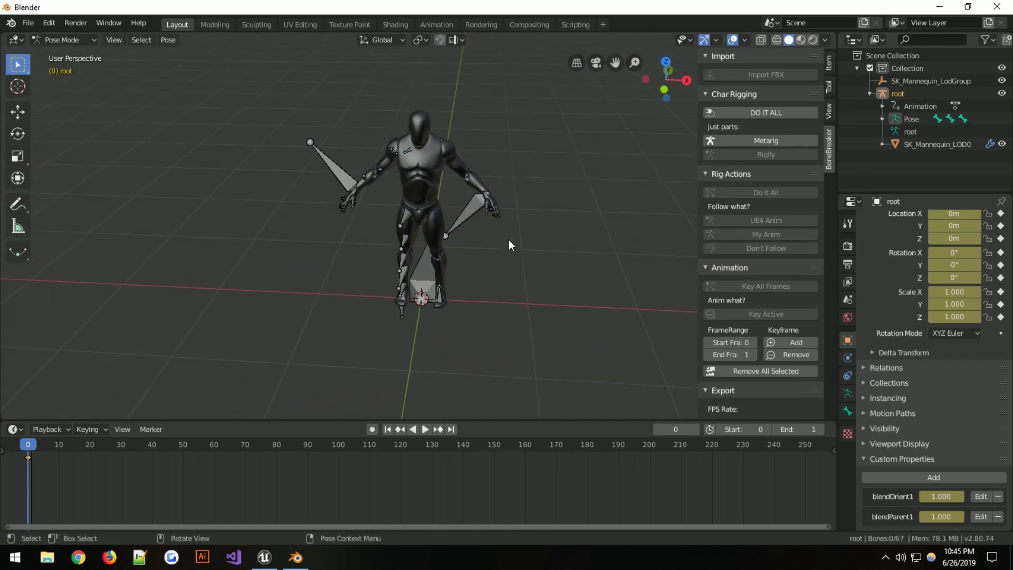
# - Return to Object Mode and deselect the armature
pyautogui.click(63, 38)
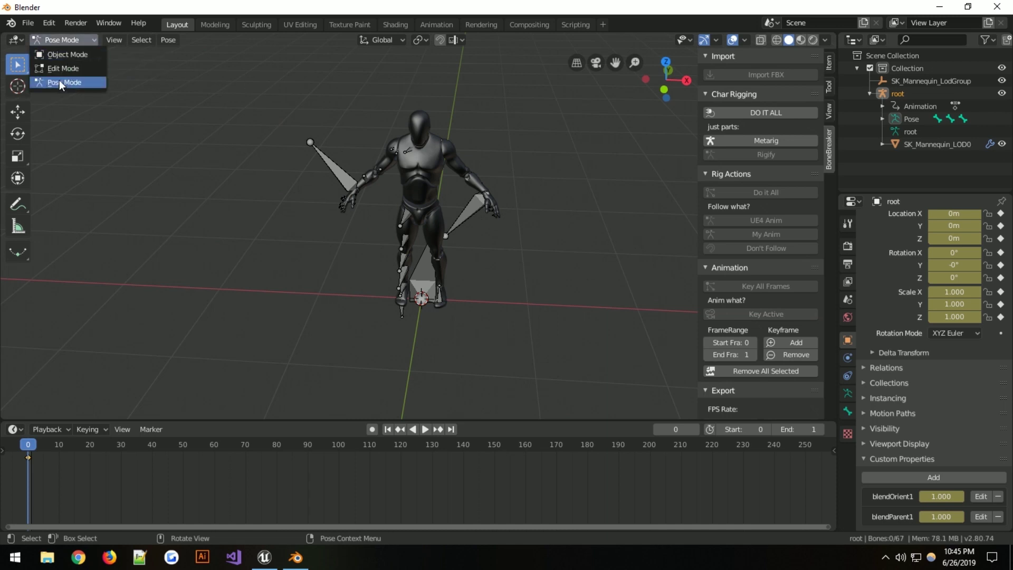
pyautogui.click(56, 55)
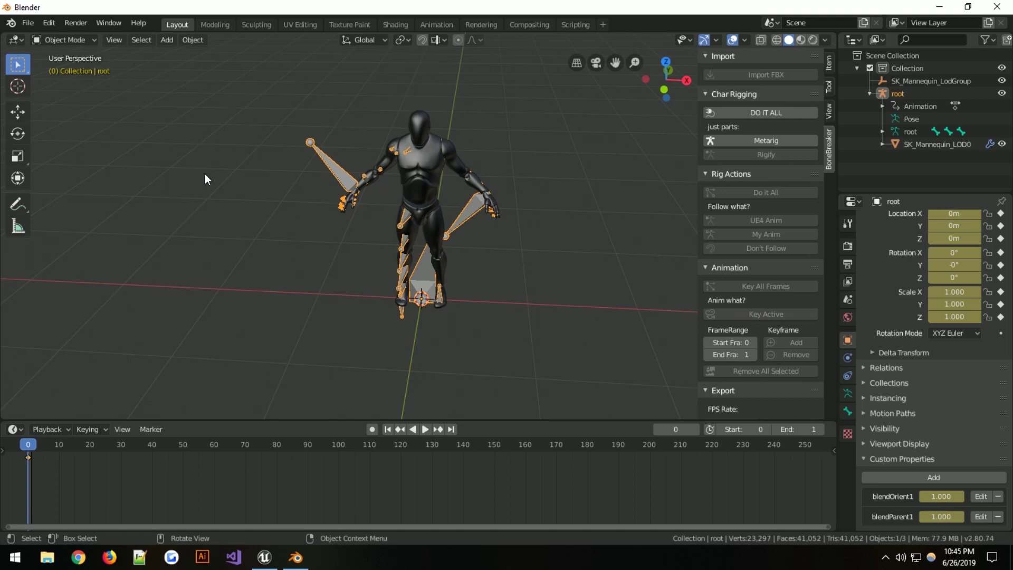
pyautogui.click(359, 330)
pyautogui.moveTo(302, 260); pyautogui.dragTo(356, 146, button='middle')
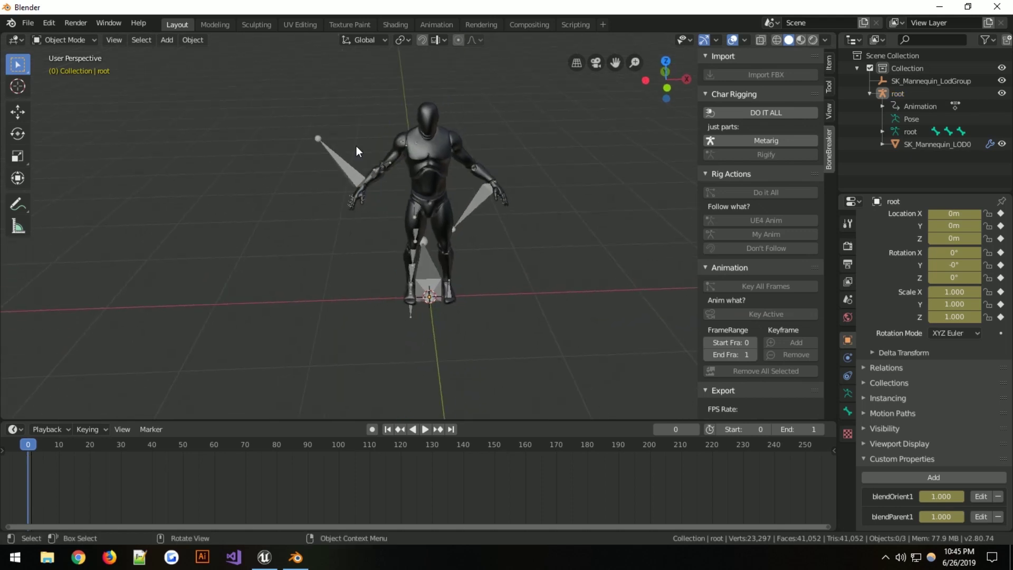
# - Generate the full Rigify control rig with BoneBreaker's DO IT ALL, ending in Pose Mode
pyautogui.click(762, 110)
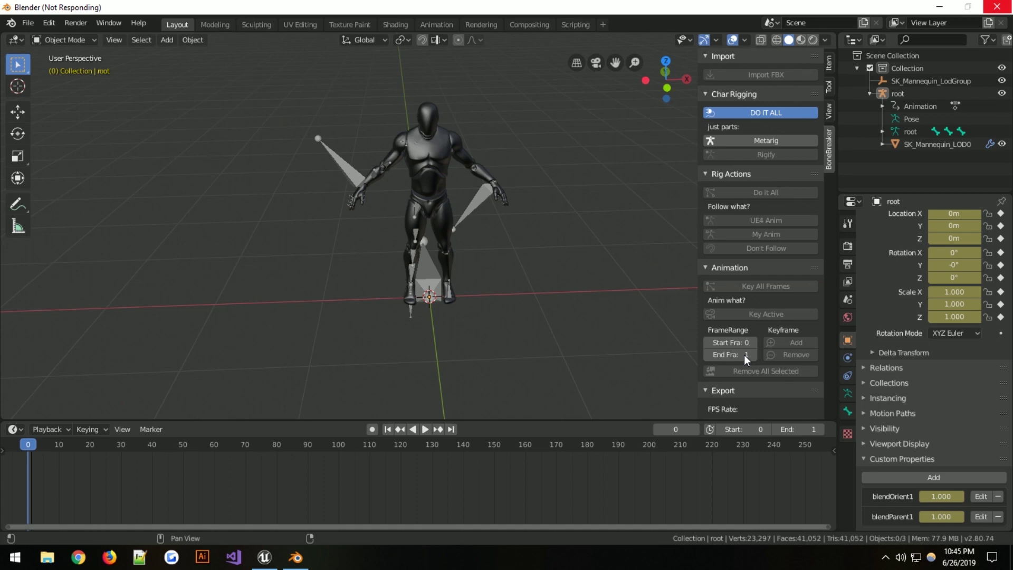
pyautogui.click(744, 355)
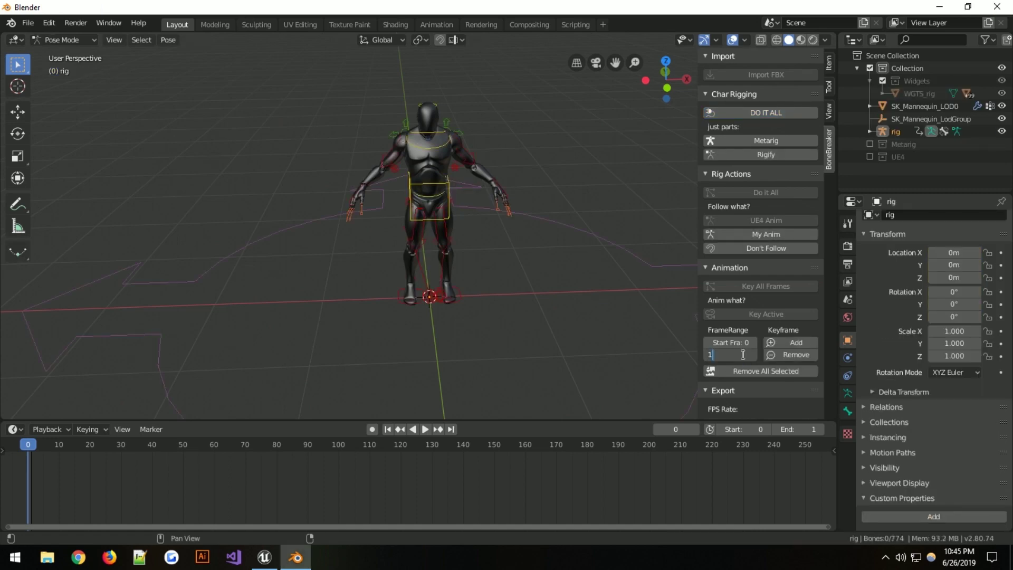
# - Set BoneBreaker's End Fra to 23 and move the playhead to frame 24
pyautogui.press('BackSpace')
pyautogui.write('24')
pyautogui.press('Return')
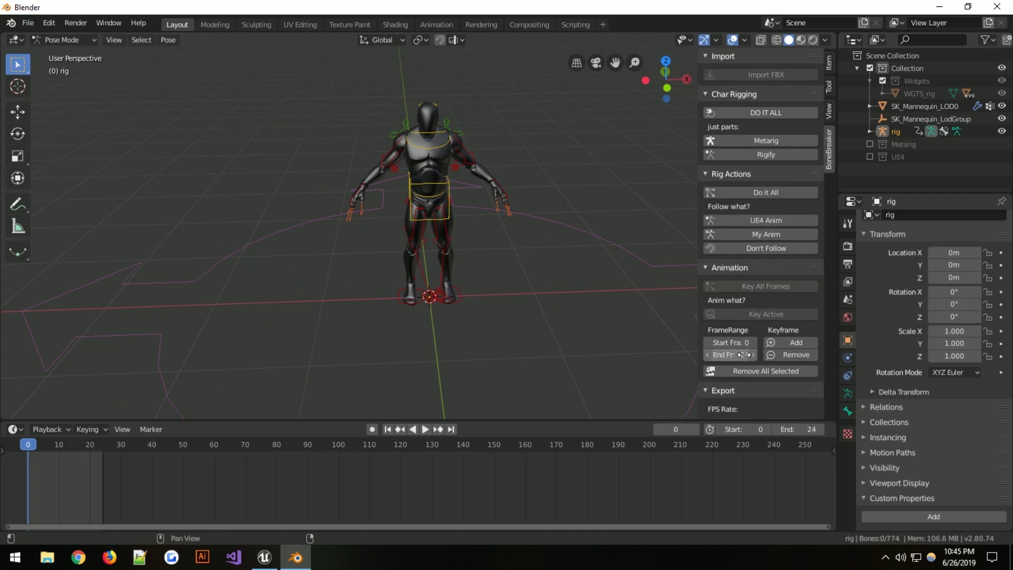
pyautogui.click(744, 354)
pyautogui.write('23')
pyautogui.press('Return')
pyautogui.moveTo(27, 448); pyautogui.dragTo(101, 442)
# - Key location, rotation and scale of foot_ik.L and foot_ik.R at the end frame
pyautogui.click(455, 299)
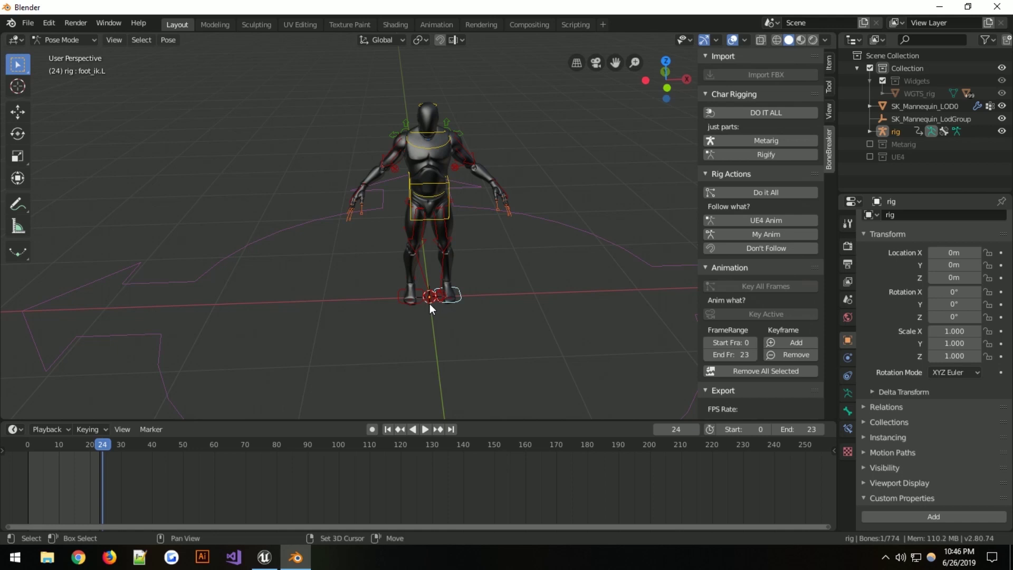
pyautogui.keyDown('shift'); pyautogui.click(417, 300); pyautogui.keyUp('shift')
pyautogui.press('i')
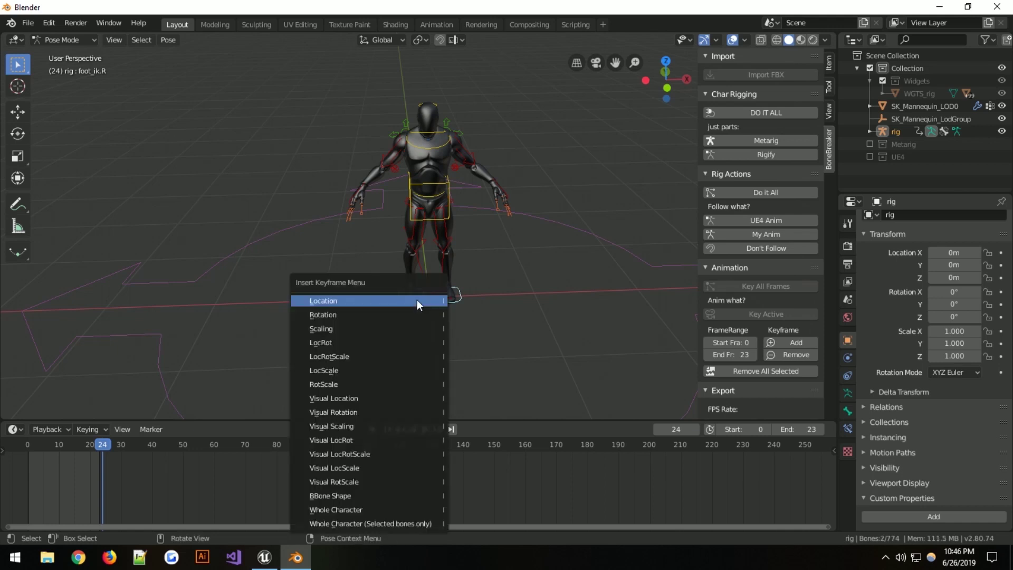
pyautogui.click(420, 349)
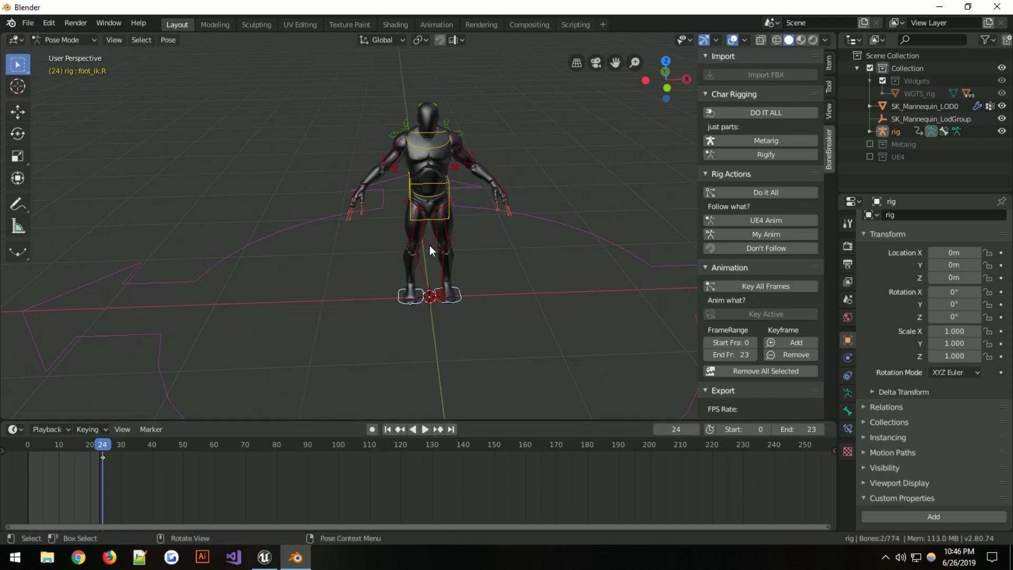
# - Key both foot controls again at frame 0, deselect the keys and fit the timeline range
pyautogui.moveTo(103, 444); pyautogui.dragTo(27, 448)
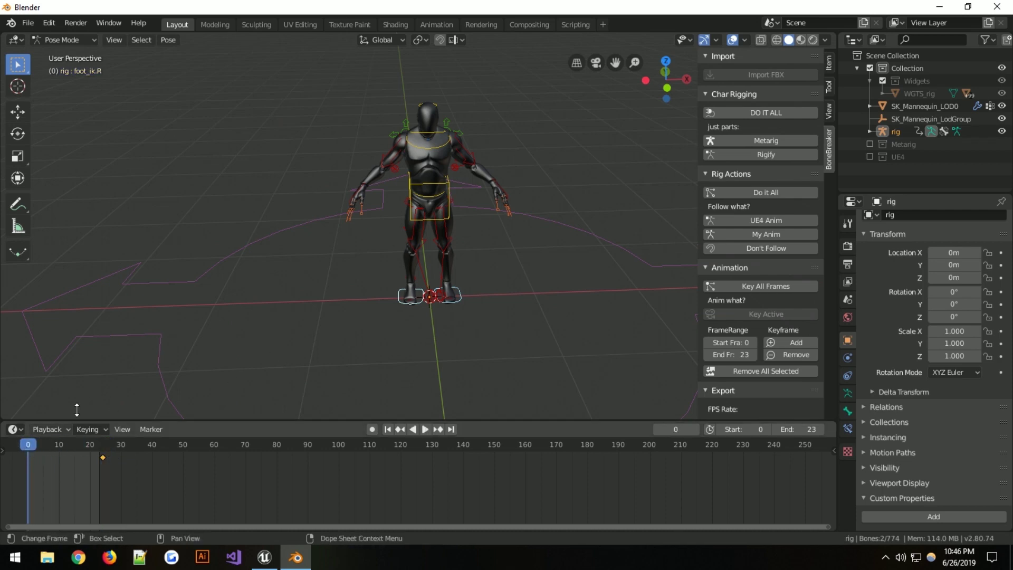
pyautogui.press('i')
pyautogui.click(299, 346)
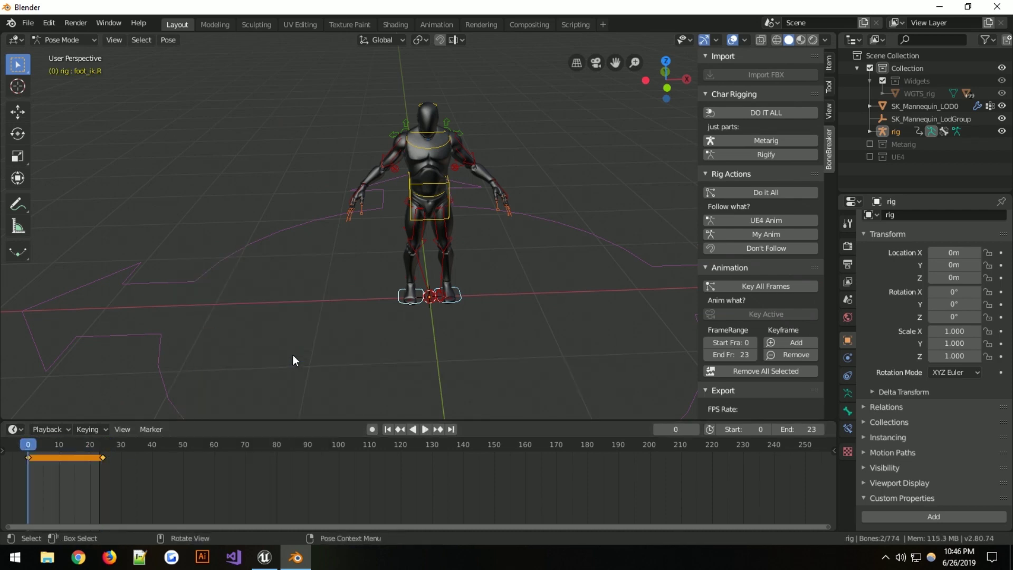
pyautogui.click(72, 464)
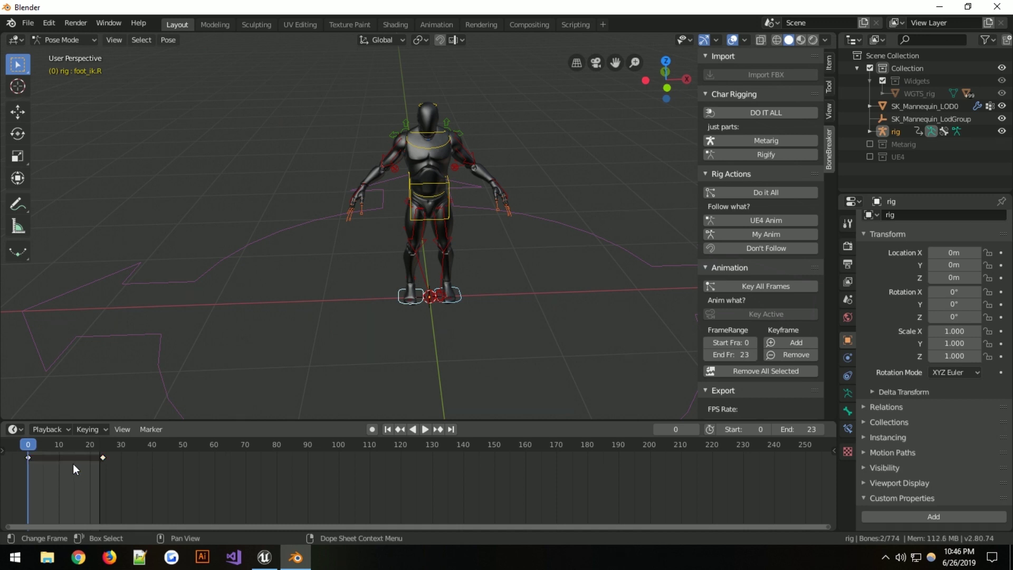
pyautogui.press('Home')
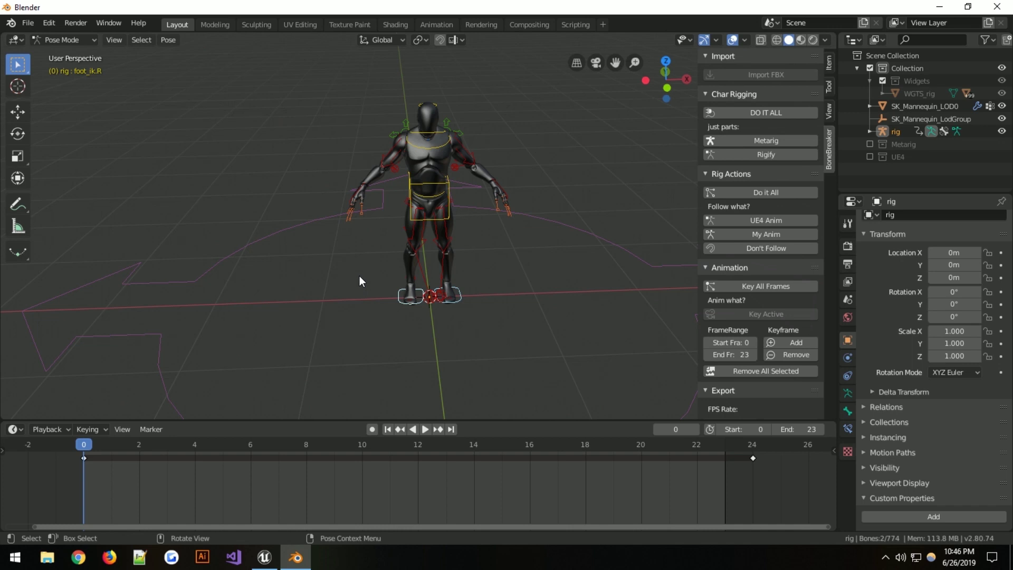
pyautogui.click(425, 295)
# - Move thigh_ik_target.R along global X, refining its position from the top view
pyautogui.moveTo(424, 293); pyautogui.dragTo(430, 347, button='middle')
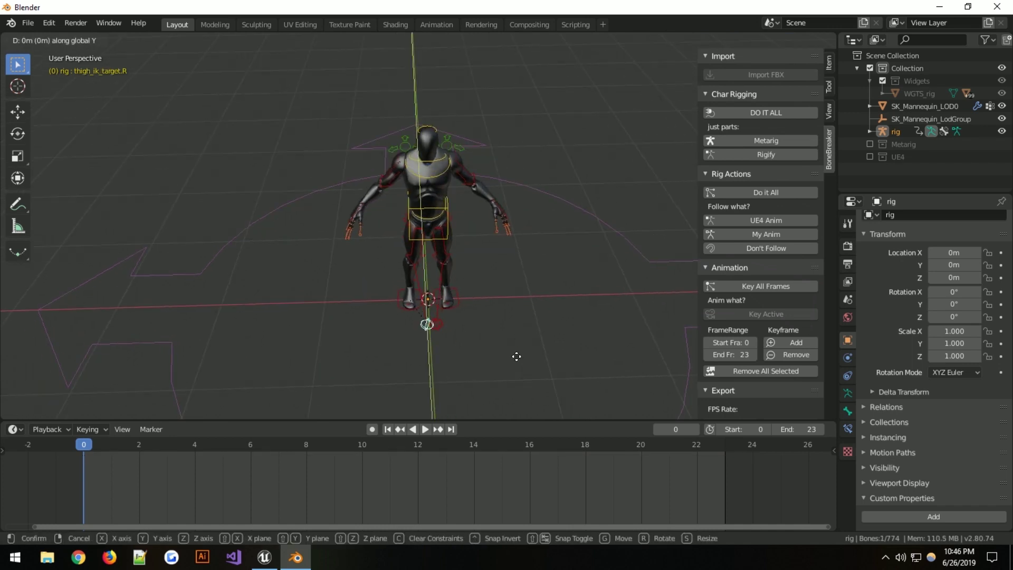
pyautogui.press('g')
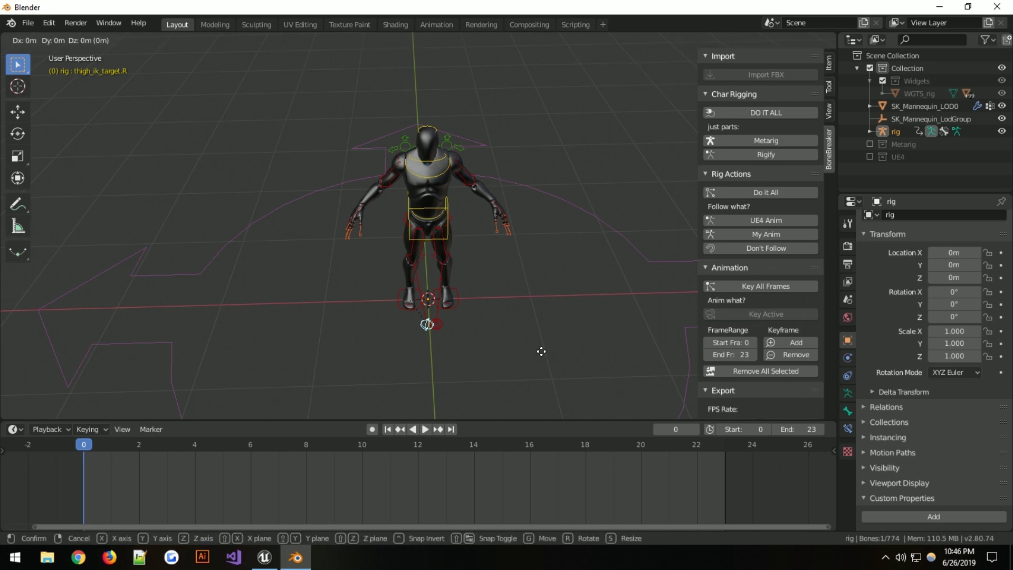
pyautogui.press('x')
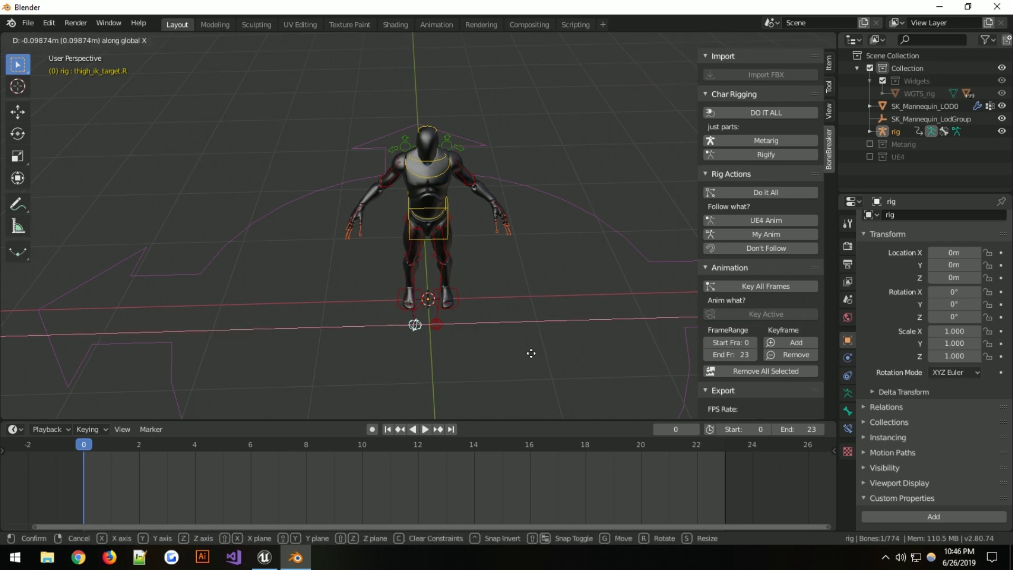
pyautogui.click(526, 353)
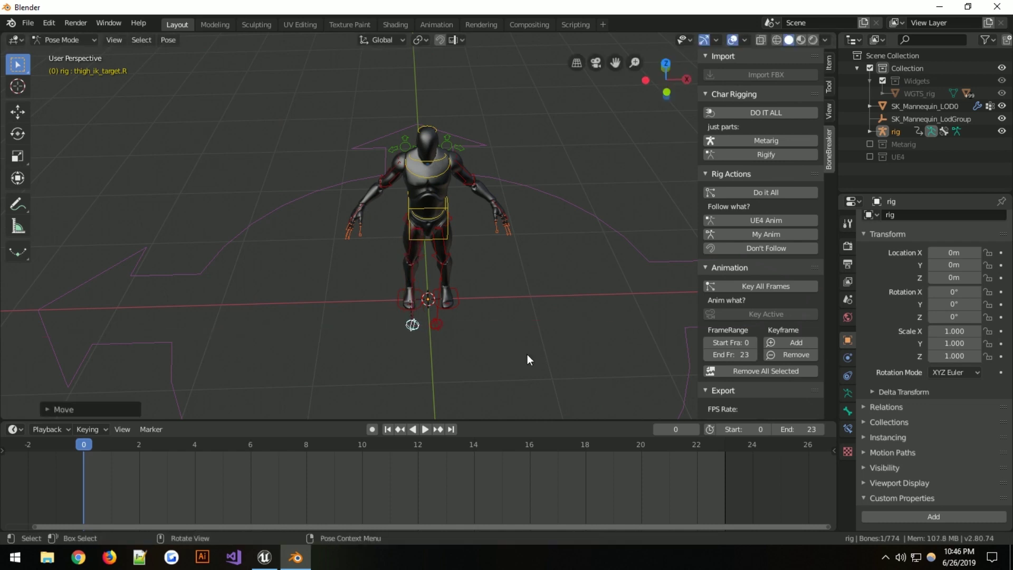
pyautogui.press('KP_7')
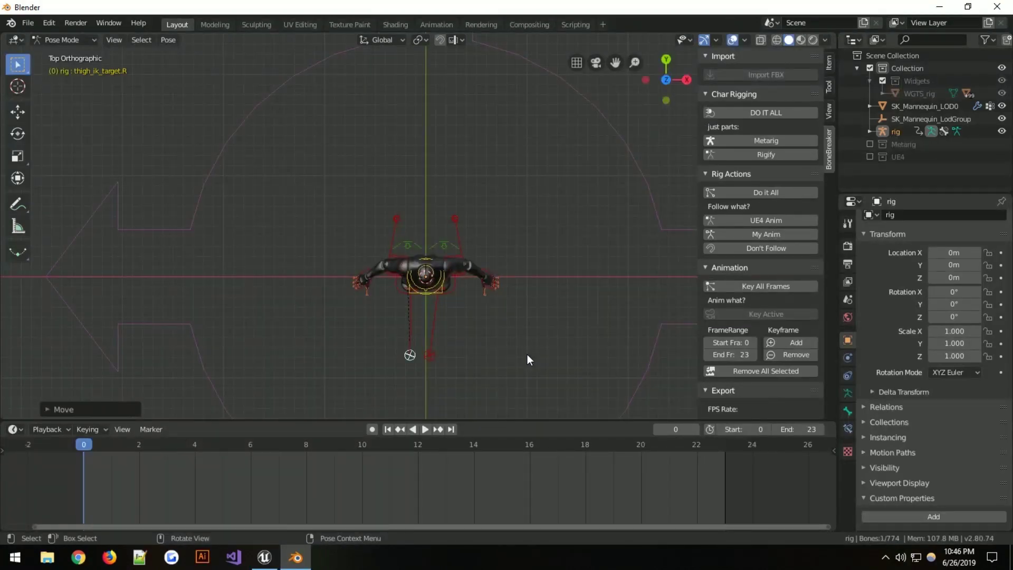
pyautogui.press('g')
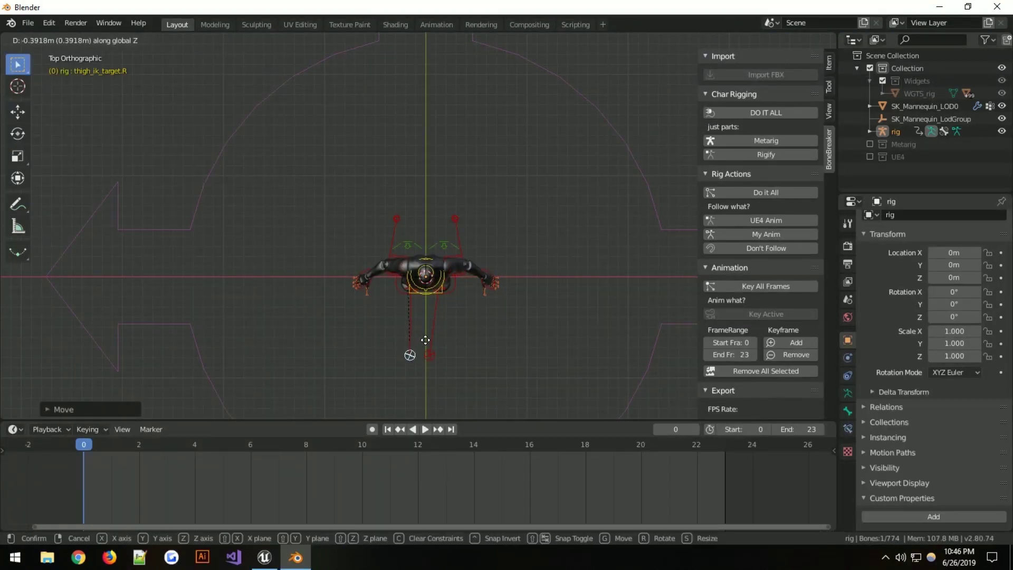
pyautogui.rightClick(427, 344)
pyautogui.press('g')
pyautogui.press('x')
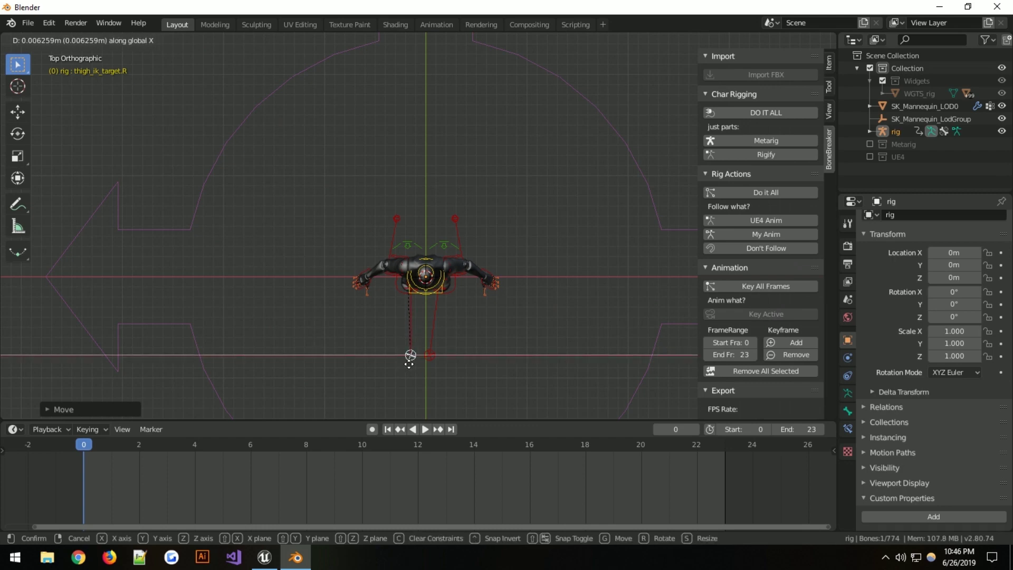
pyautogui.click(410, 364)
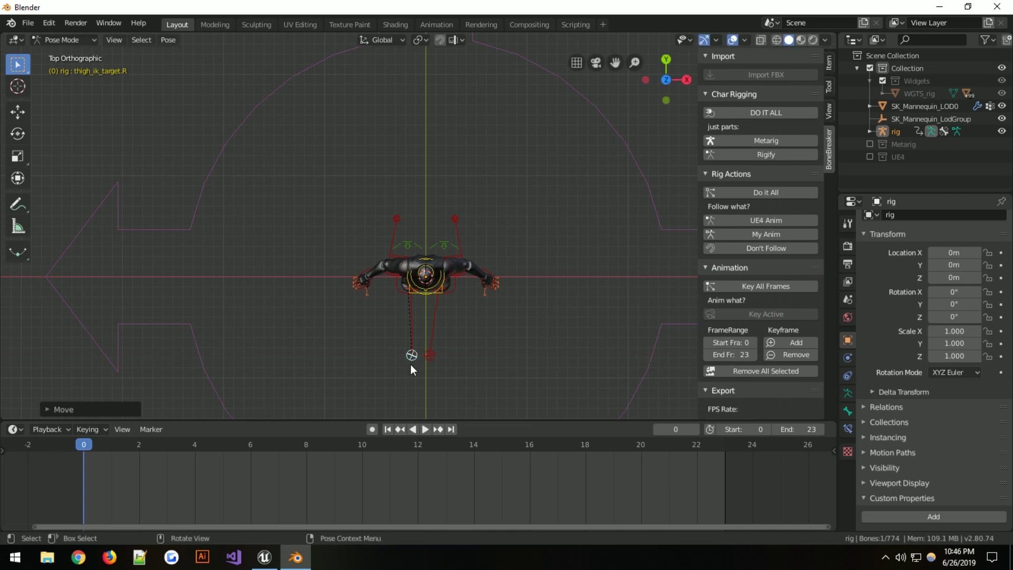
# - Copy the pose and paste it mirrored onto the opposite side
pyautogui.hotkey('ctrl', 'c')
pyautogui.hotkey('ctrl', 'shift', 'v')
pyautogui.moveTo(439, 365); pyautogui.dragTo(492, 232, button='middle')
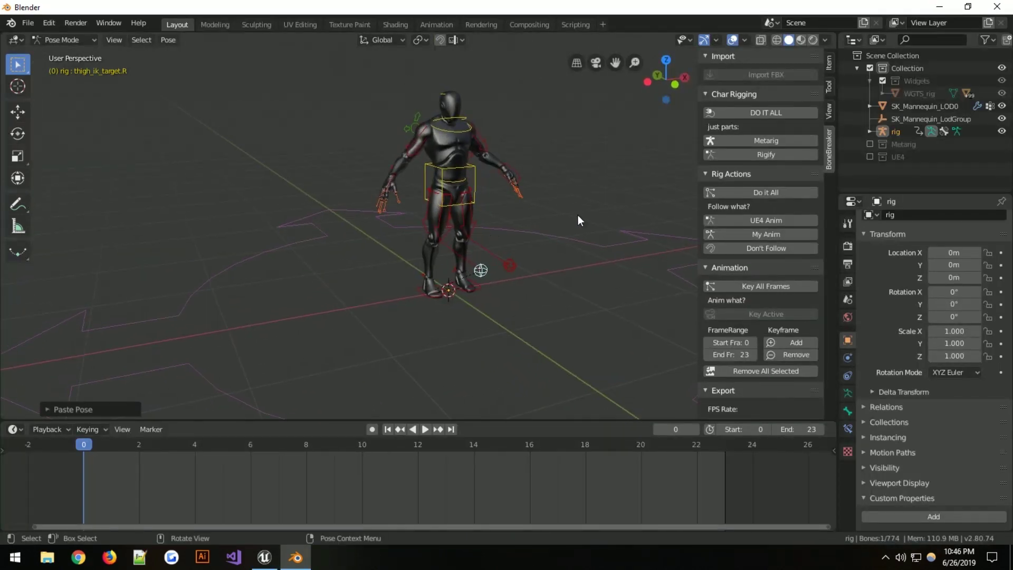
# - Enable Auto Keying and key the current pose at frame 0 with copy and paste
pyautogui.click(372, 429)
pyautogui.hotkey('ctrl', 'c')
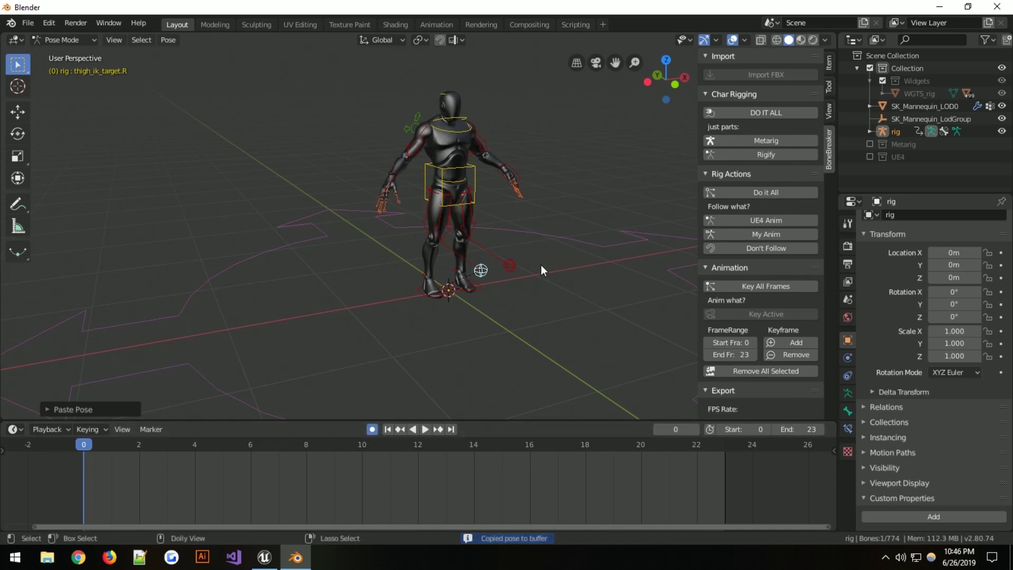
pyautogui.hotkey('ctrl', 'v')
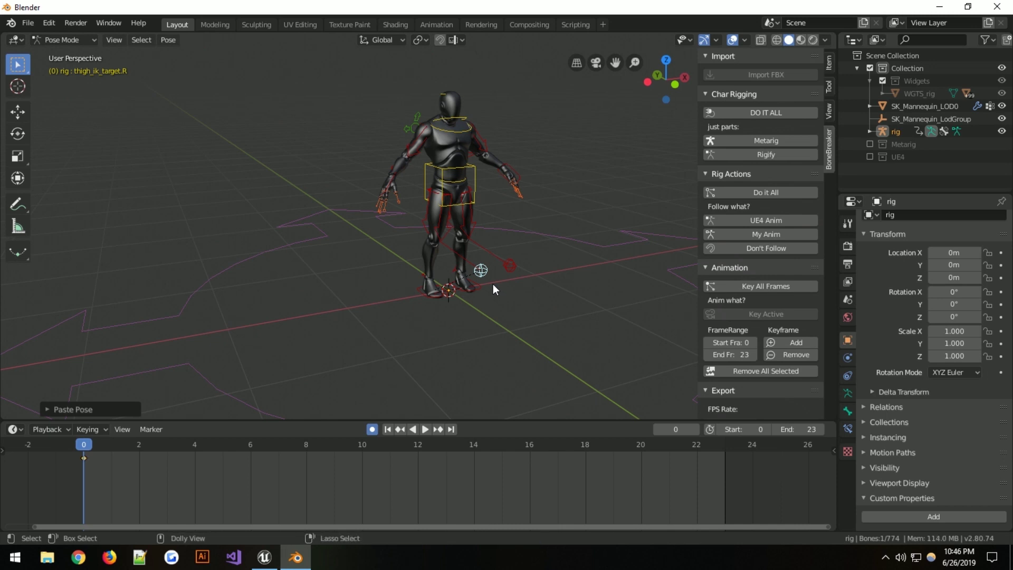
pyautogui.moveTo(112, 445); pyautogui.dragTo(83, 446)
# - Lower the torso control 0.08564 m along global Z to bend the knees
pyautogui.click(419, 297)
pyautogui.click(473, 176)
pyautogui.press('g')
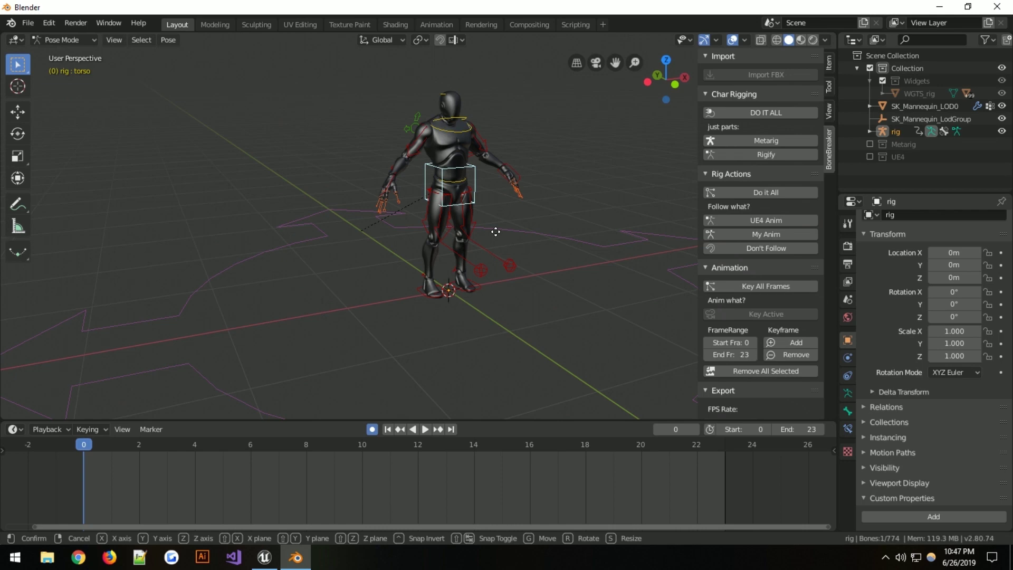
pyautogui.press('z')
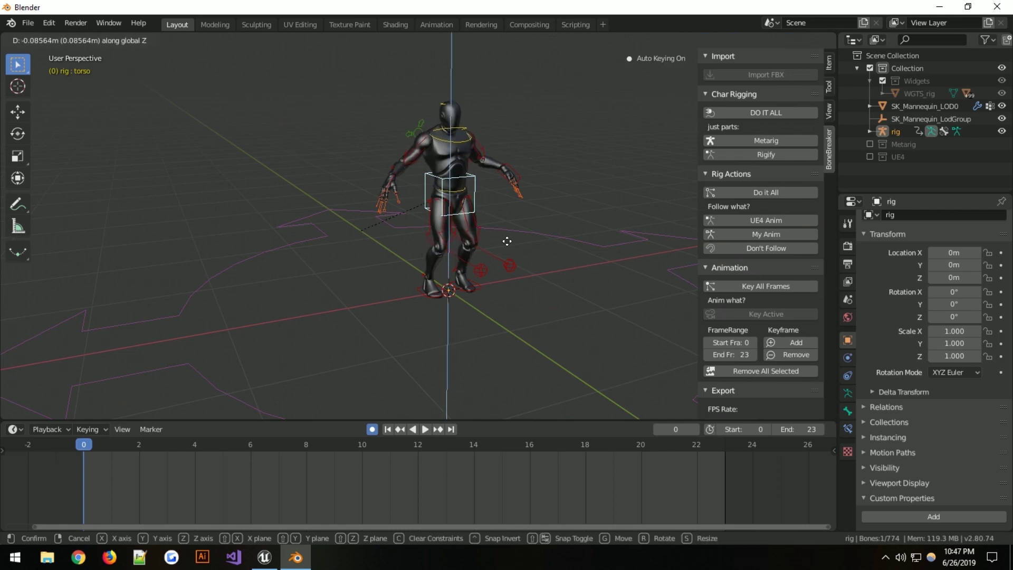
pyautogui.click(507, 242)
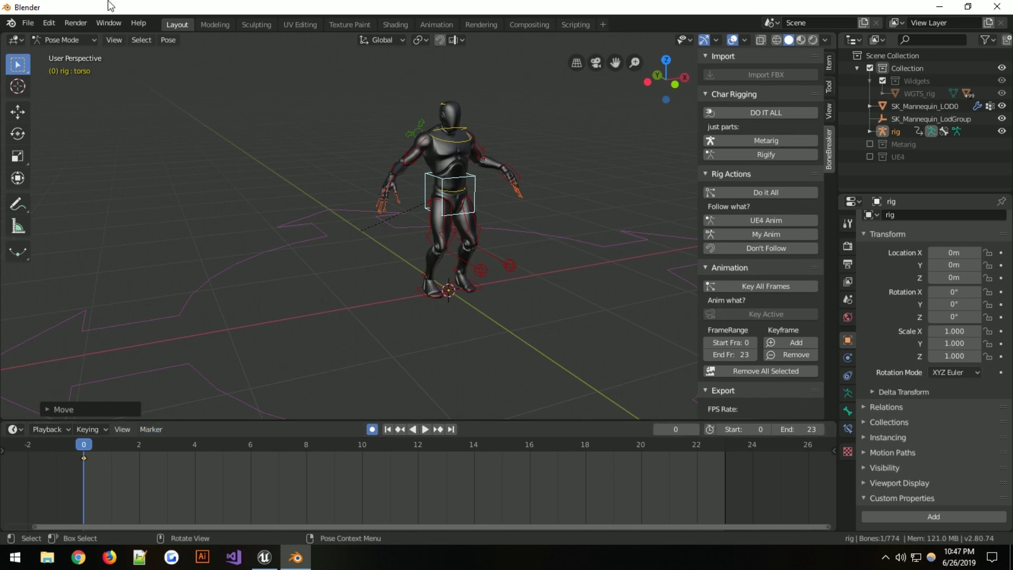
# - In the right side view, move foot_ik.L forward along global Y
pyautogui.click(274, 236)
pyautogui.press('KP_3')
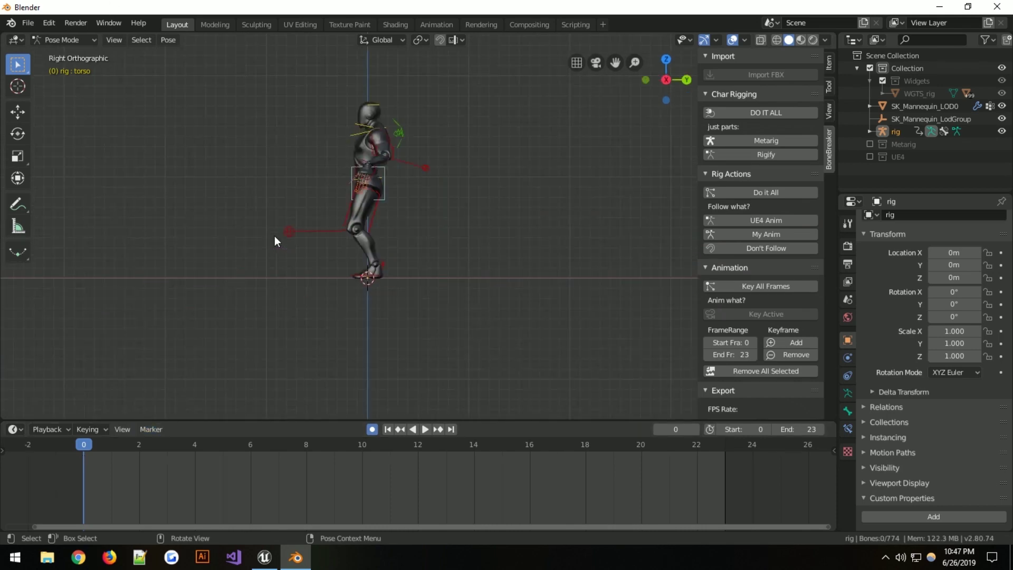
pyautogui.scroll(4, 275, 236)
pyautogui.keyDown('shift'); pyautogui.moveTo(275, 236); pyautogui.dragTo(344, 231, button='middle'); pyautogui.keyUp('shift')
pyautogui.scroll(1, 482, 251)
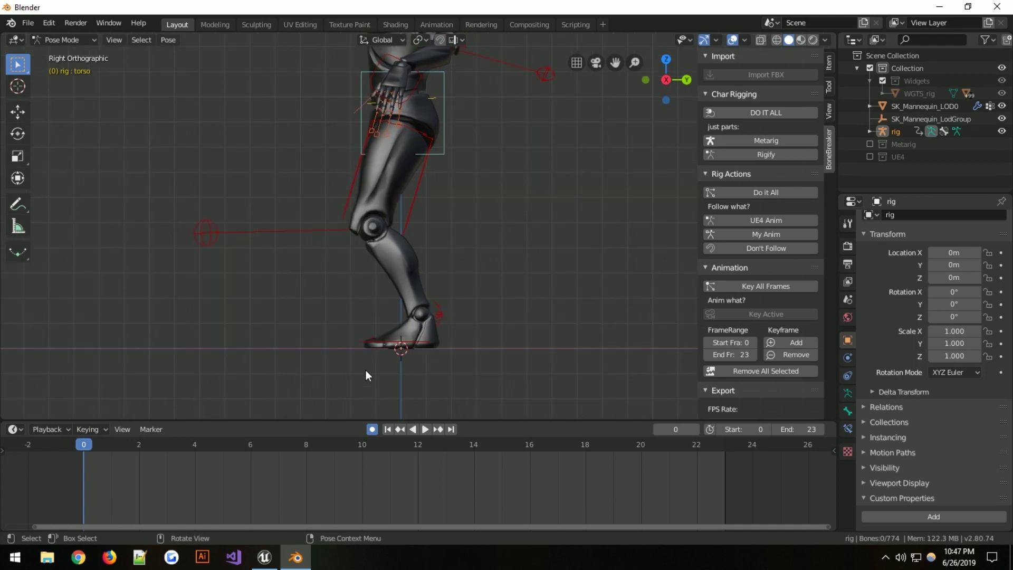
pyautogui.click(414, 341)
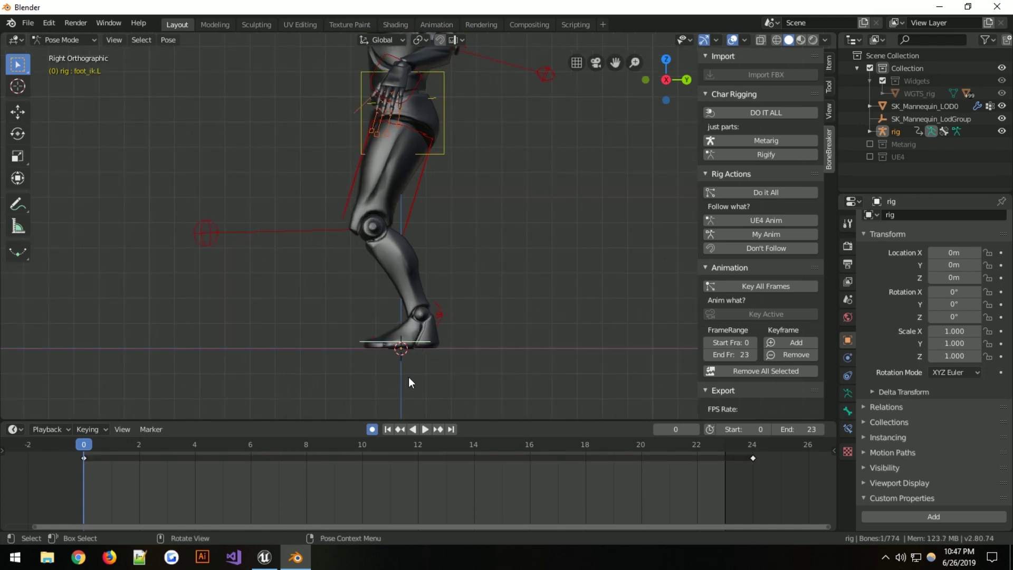
pyautogui.press('g')
pyautogui.press('y')
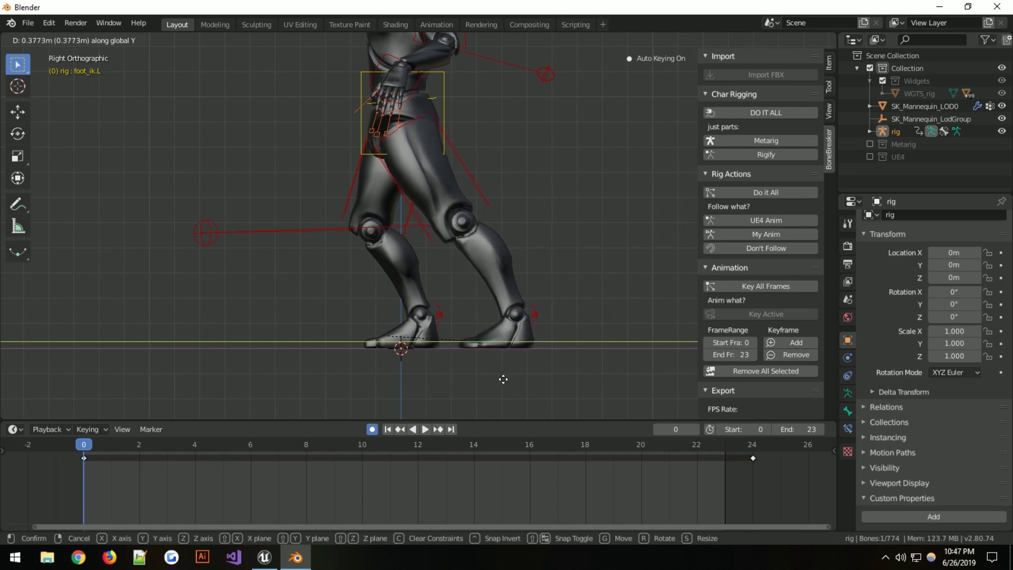
pyautogui.click(499, 377)
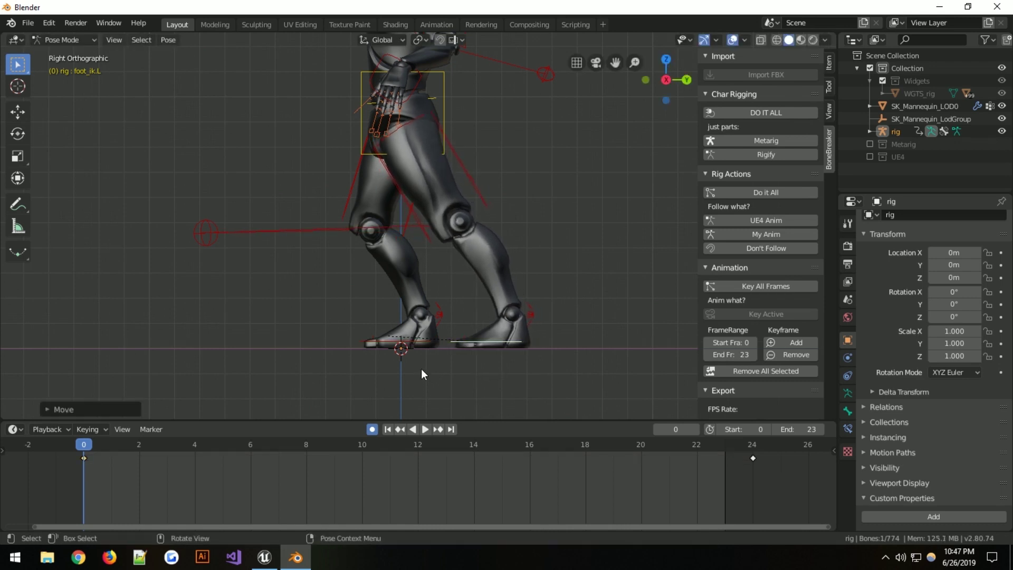
# - Move foot_ik.R about 0.43 m back along global Y
pyautogui.click(414, 341)
pyautogui.press('g')
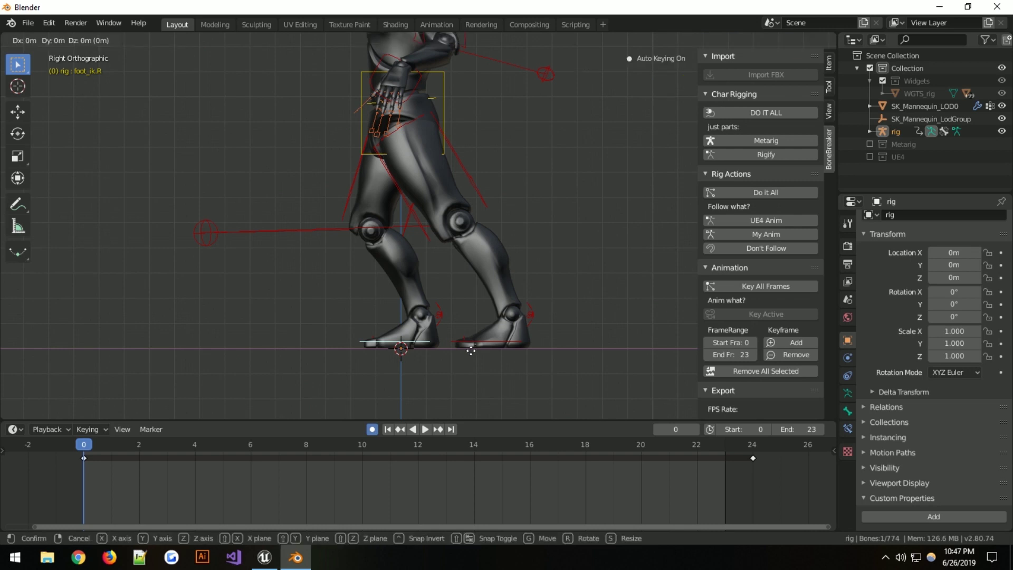
pyautogui.press('y')
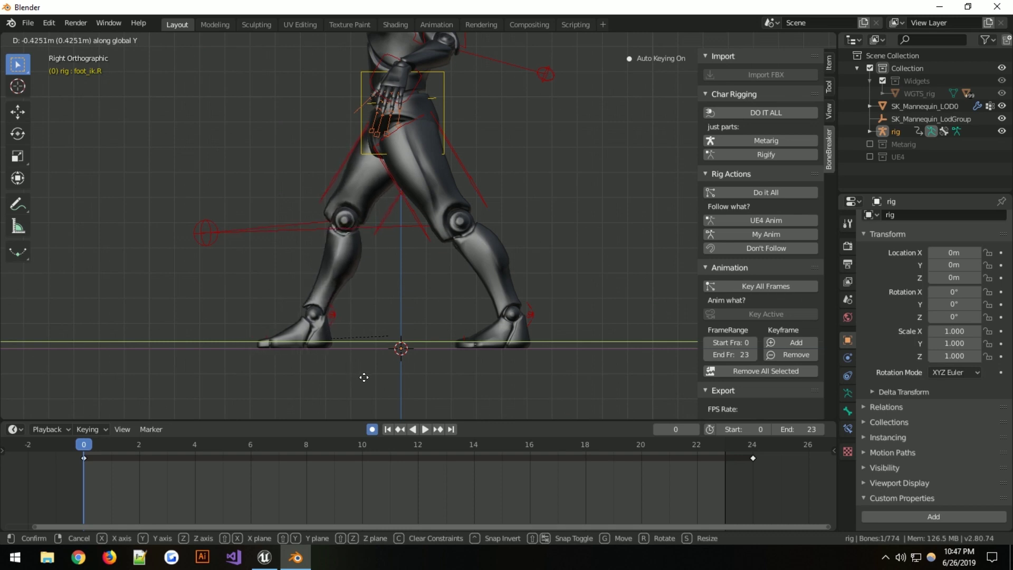
pyautogui.click(366, 379)
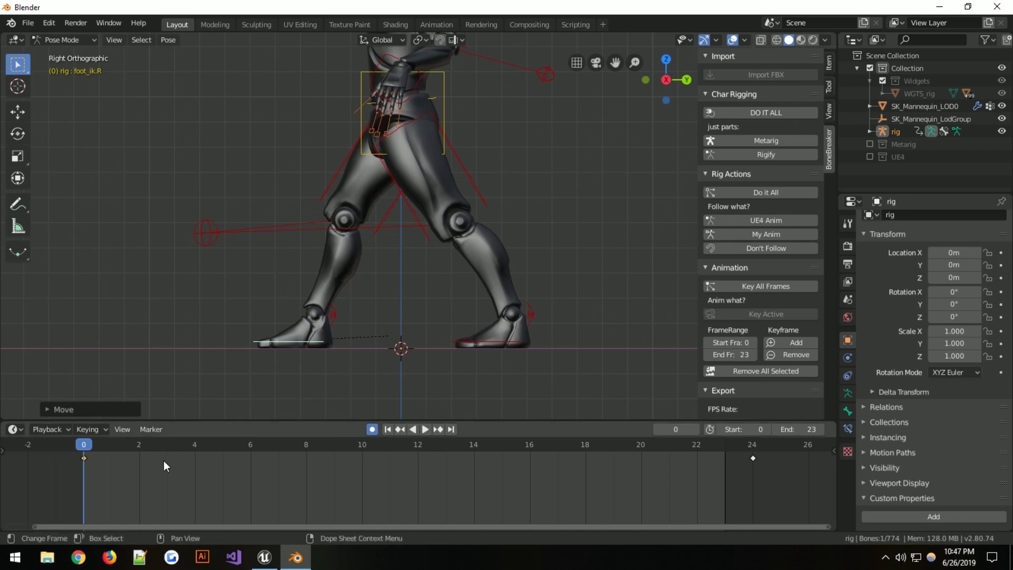
# - Copy both feet's frame-0 pose and paste it at frame 24
pyautogui.keyDown('shift'); pyautogui.click(501, 338); pyautogui.keyUp('shift')
pyautogui.hotkey('ctrl', 'c')
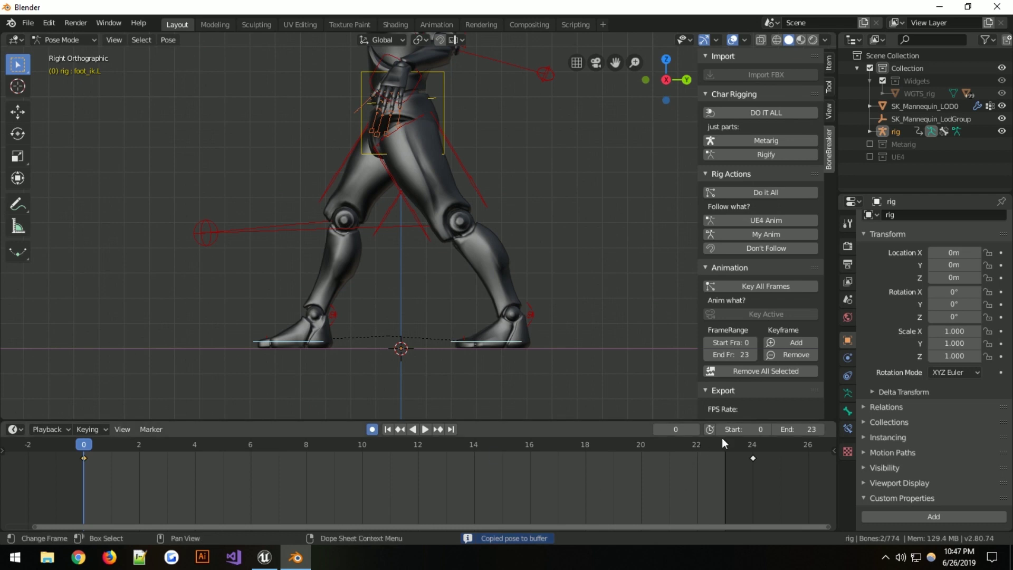
pyautogui.click(752, 444)
pyautogui.hotkey('ctrl', 'v')
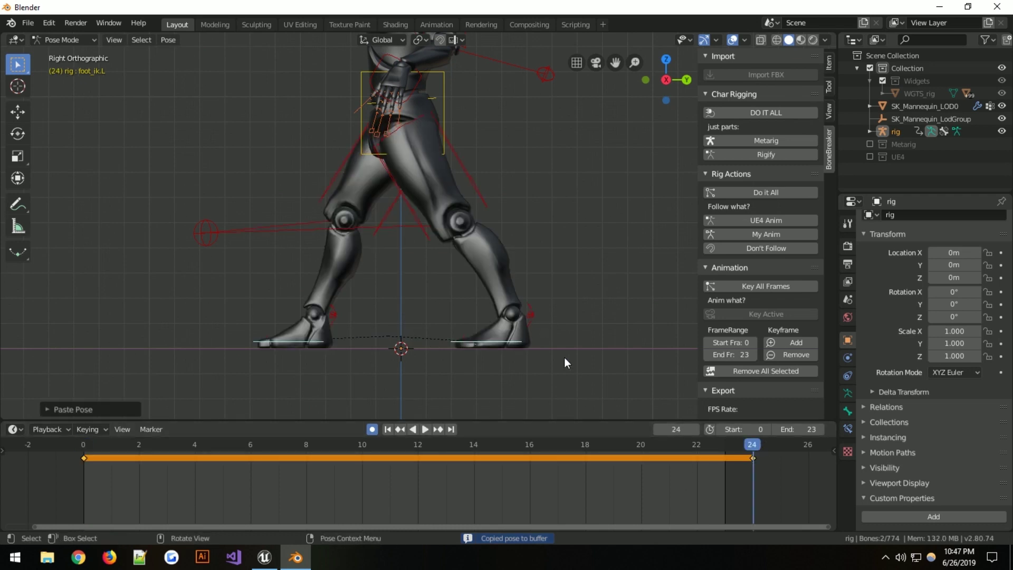
# - Paste the mirrored foot pose at frame 12 and play the stride back
pyautogui.click(416, 445)
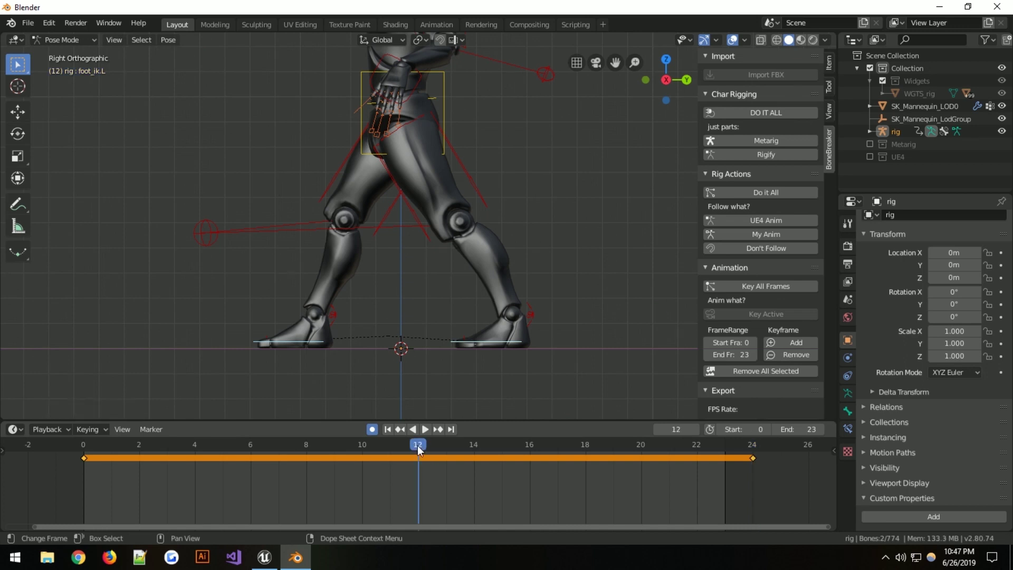
pyautogui.press('ctrl')
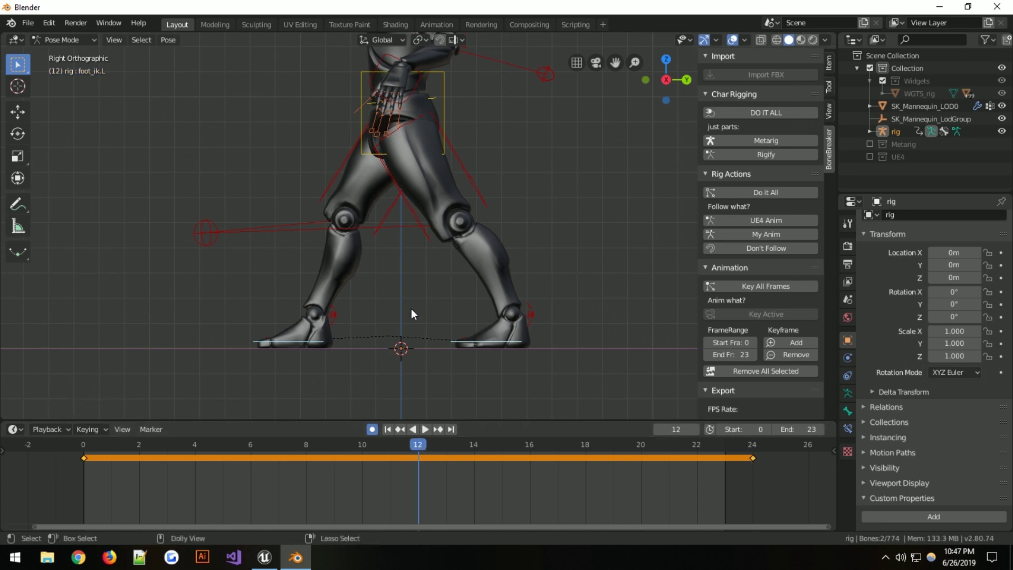
pyautogui.hotkey('ctrl', 'v')
pyautogui.moveTo(244, 337); pyautogui.dragTo(439, 361, button='middle')
pyautogui.click(428, 428)
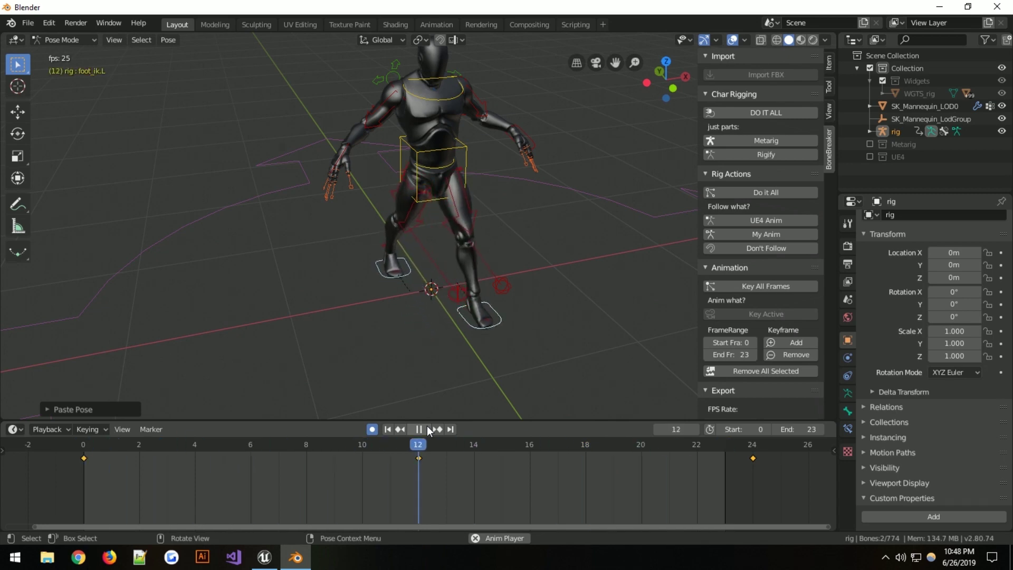
# - Stop playback and go to frame 6 in the right orthographic side view
pyautogui.click(427, 426)
pyautogui.moveTo(562, 226); pyautogui.dragTo(402, 221, button='middle')
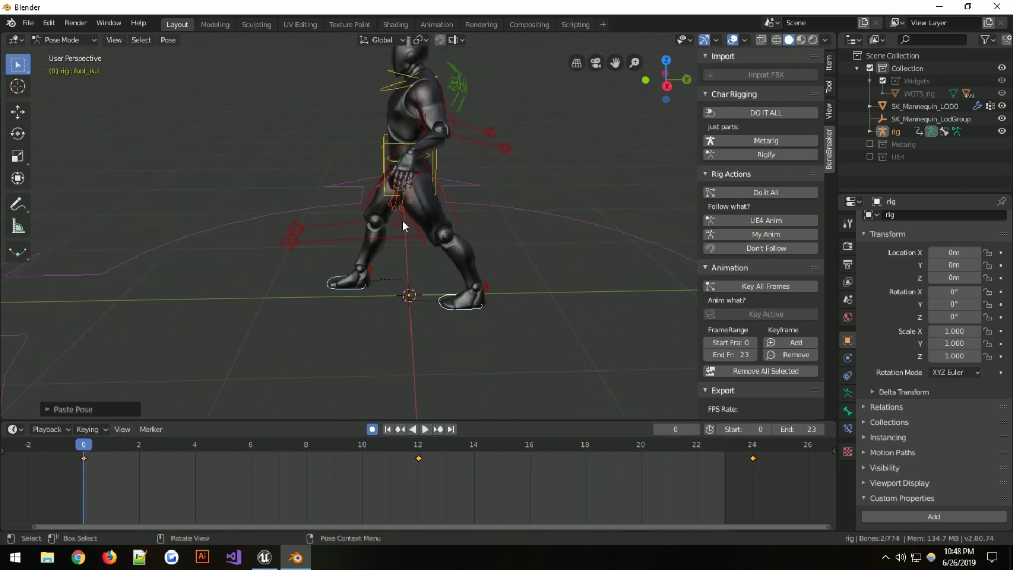
pyautogui.press('KP_3')
pyautogui.scroll(4, 420, 87)
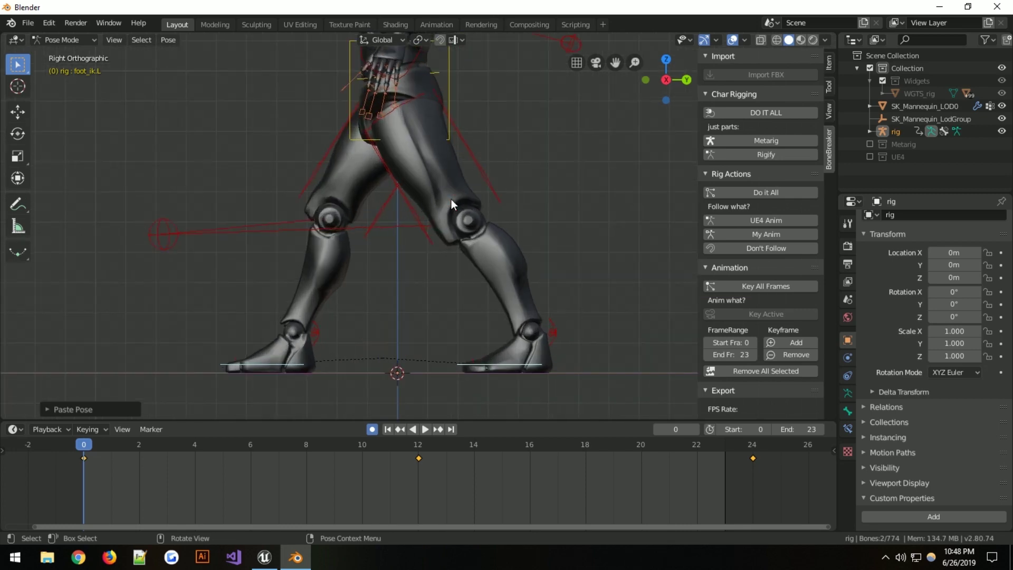
pyautogui.click(255, 445)
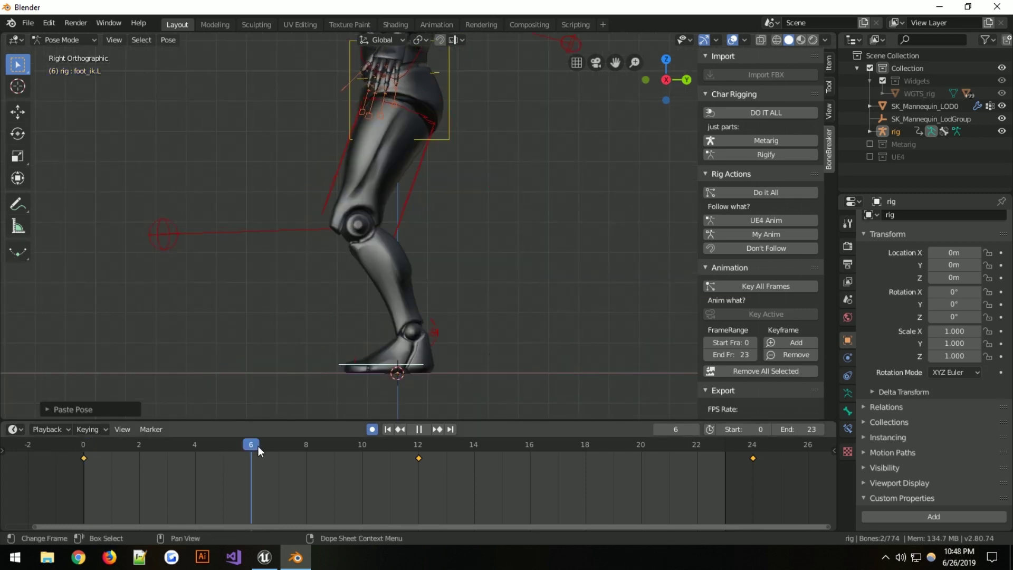
pyautogui.press('space')
pyautogui.moveTo(68, 466); pyautogui.dragTo(256, 469)
# - Lift foot_ik.L vertically along Z at frame 6
pyautogui.click(442, 375)
pyautogui.click(417, 363)
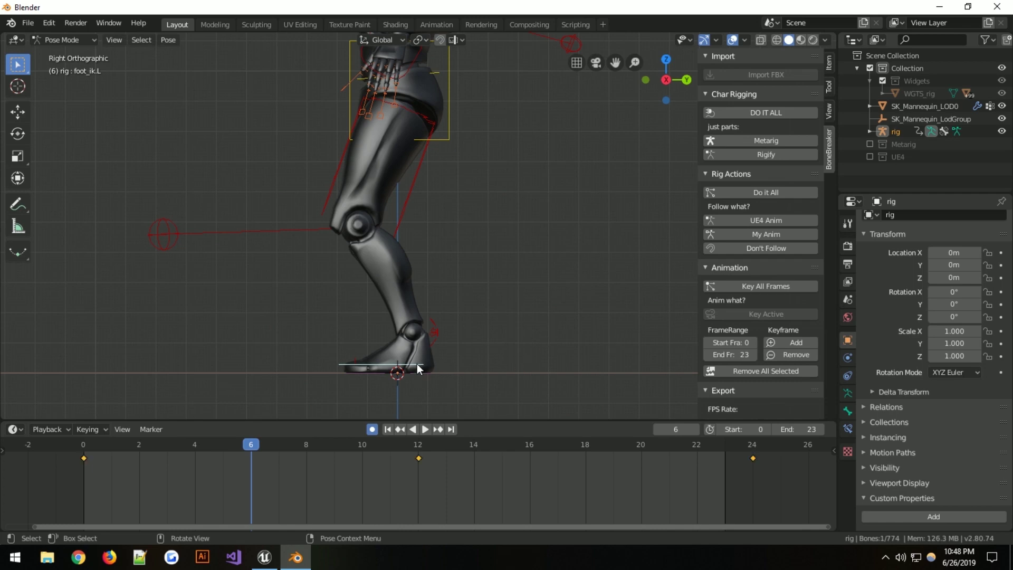
pyautogui.press('g')
pyautogui.press('y')
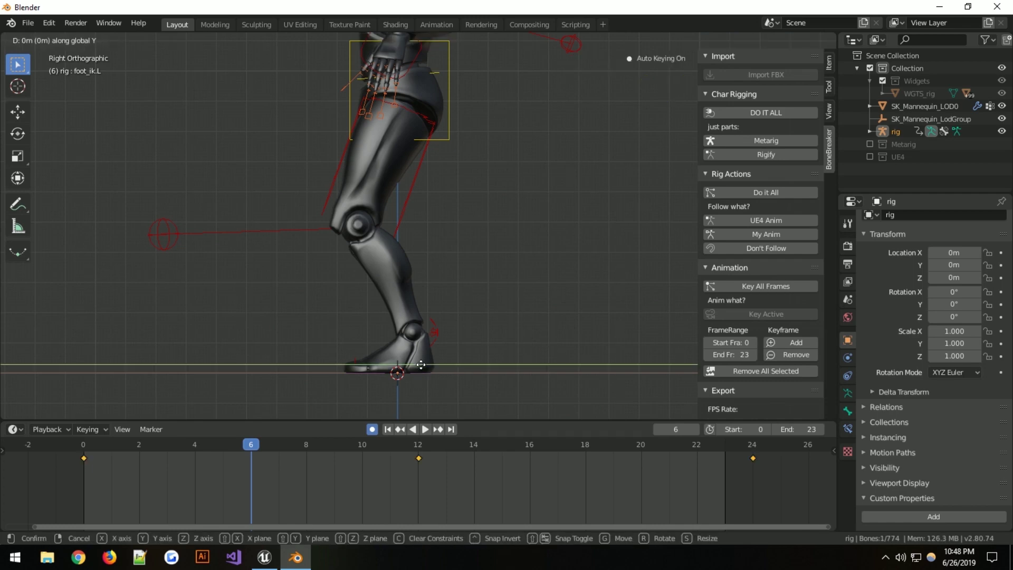
pyautogui.press('z')
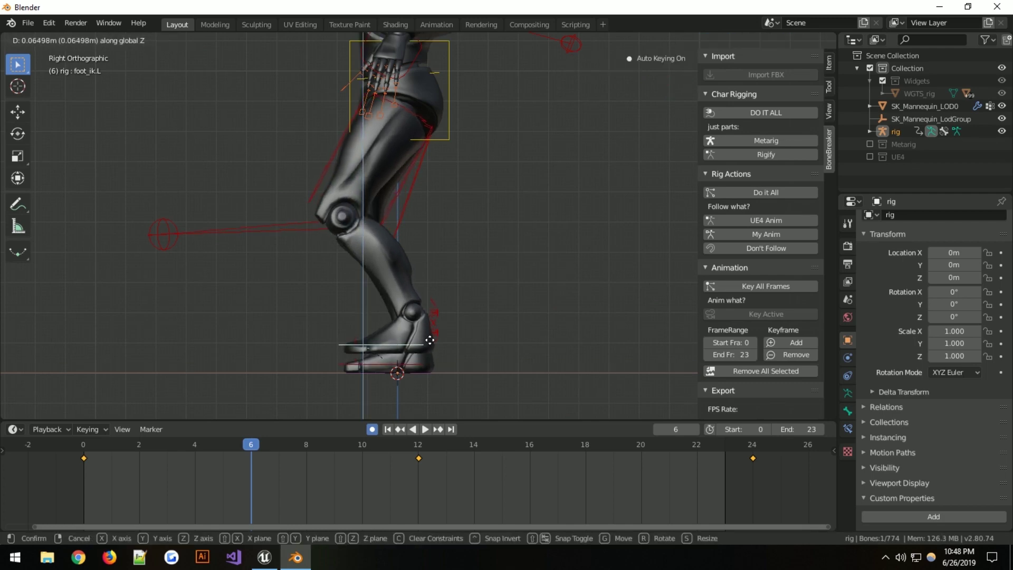
pyautogui.click(429, 343)
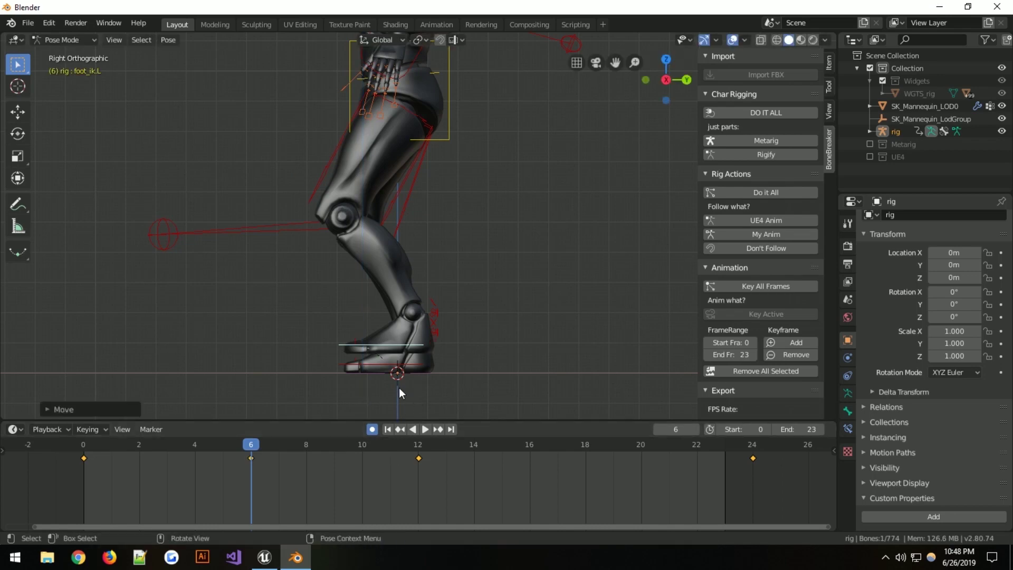
# - Paste the lifted foot pose mirrored at frame 18 and preview the walk
pyautogui.hotkey('ctrl', 'c')
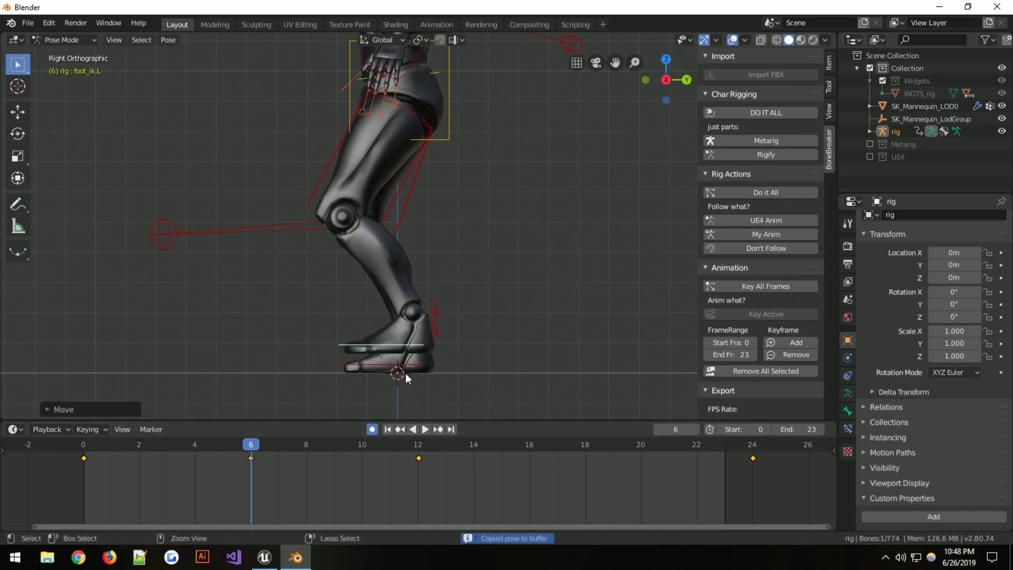
pyautogui.click(586, 441)
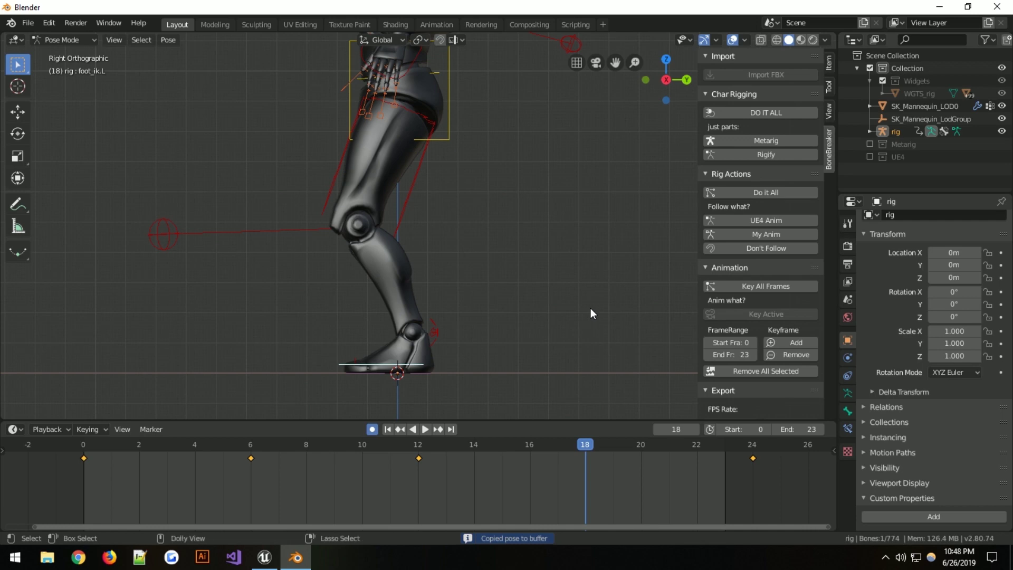
pyautogui.hotkey('ctrl', 'v')
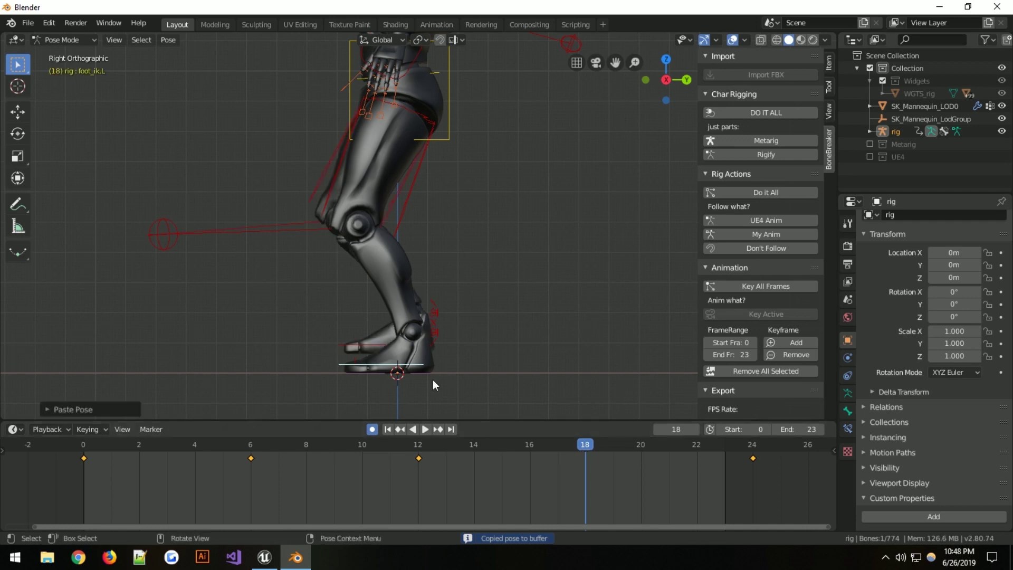
pyautogui.click(425, 429)
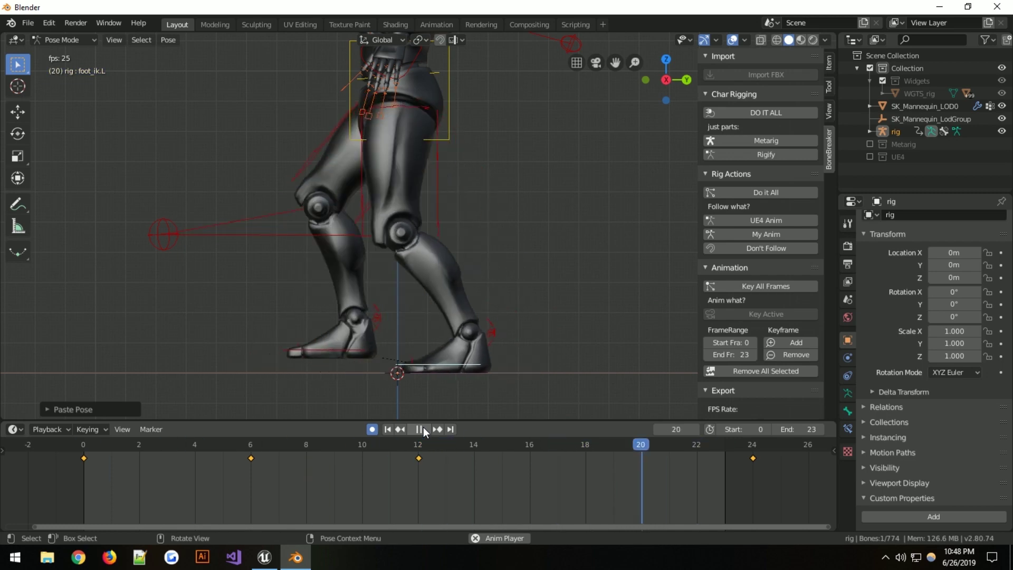
pyautogui.click(420, 429)
pyautogui.moveTo(448, 442); pyautogui.dragTo(161, 448)
# - Lower the torso along Z at frame 3
pyautogui.click(453, 79)
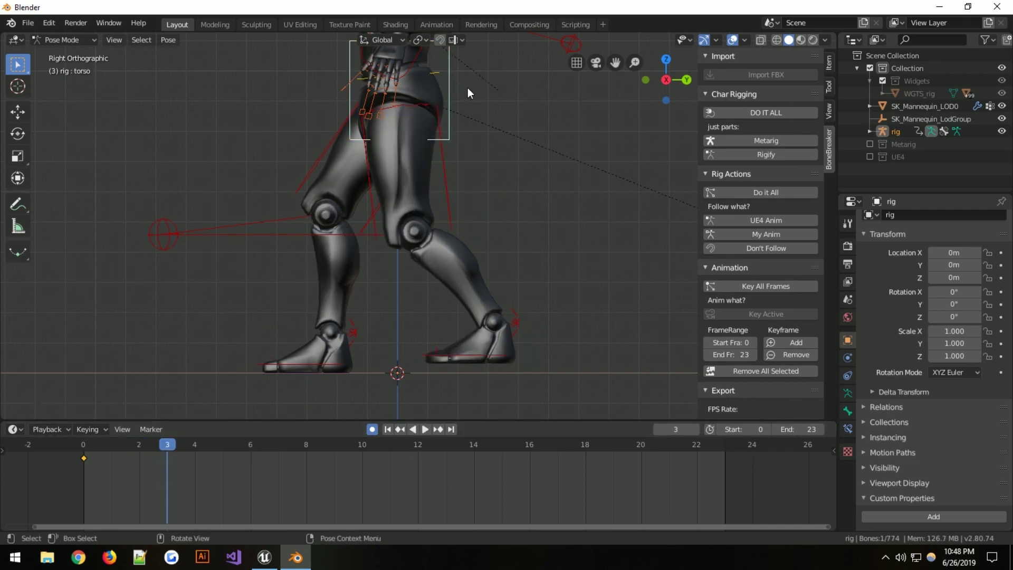
pyautogui.press('g')
pyautogui.press('z')
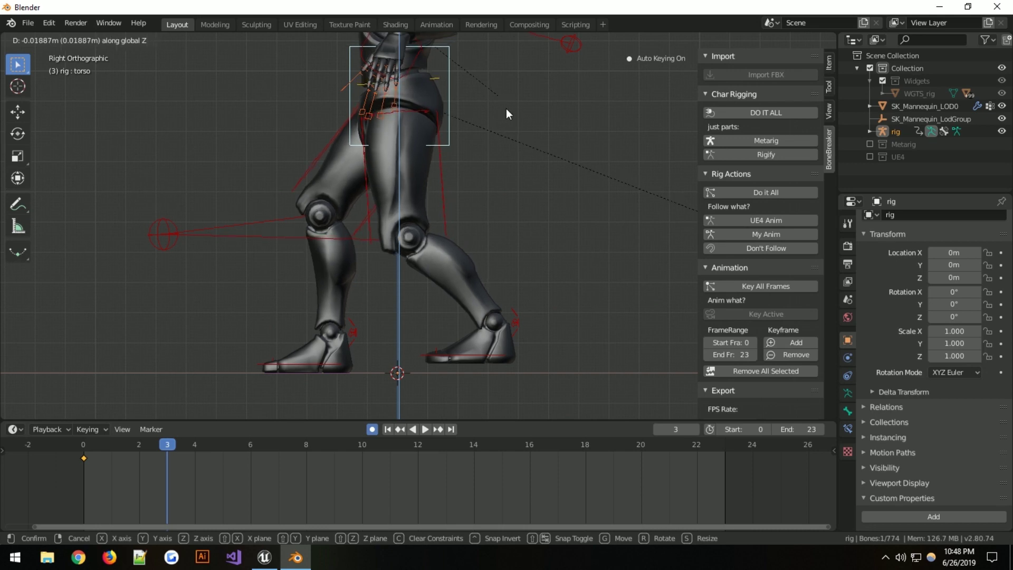
pyautogui.click(506, 108)
pyautogui.press('space')
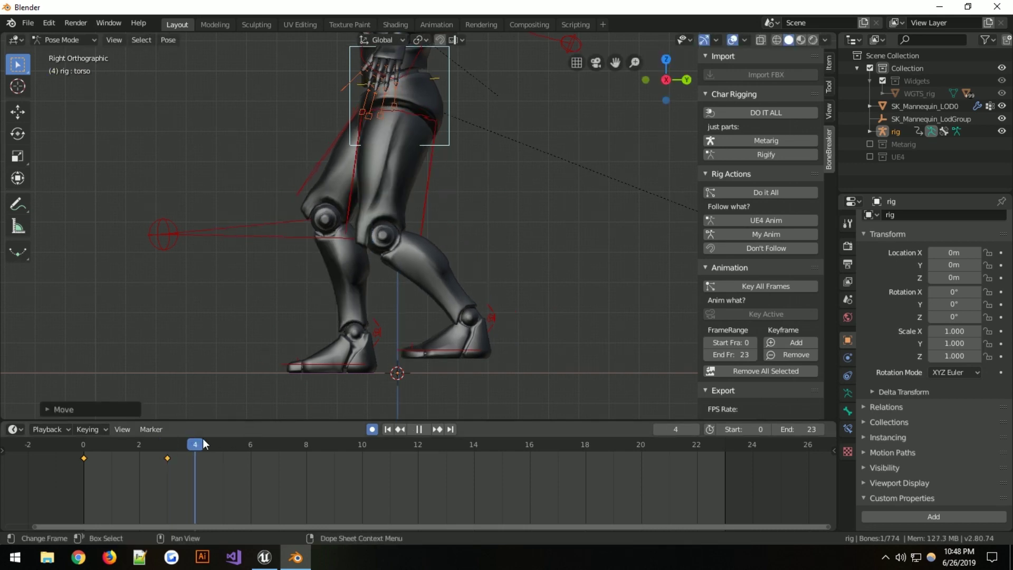
# - Copy the frame-0 torso pose and paste it at frames 12 and 24
pyautogui.click(90, 458)
pyautogui.press('space')
pyautogui.hotkey('ctrl', 'c')
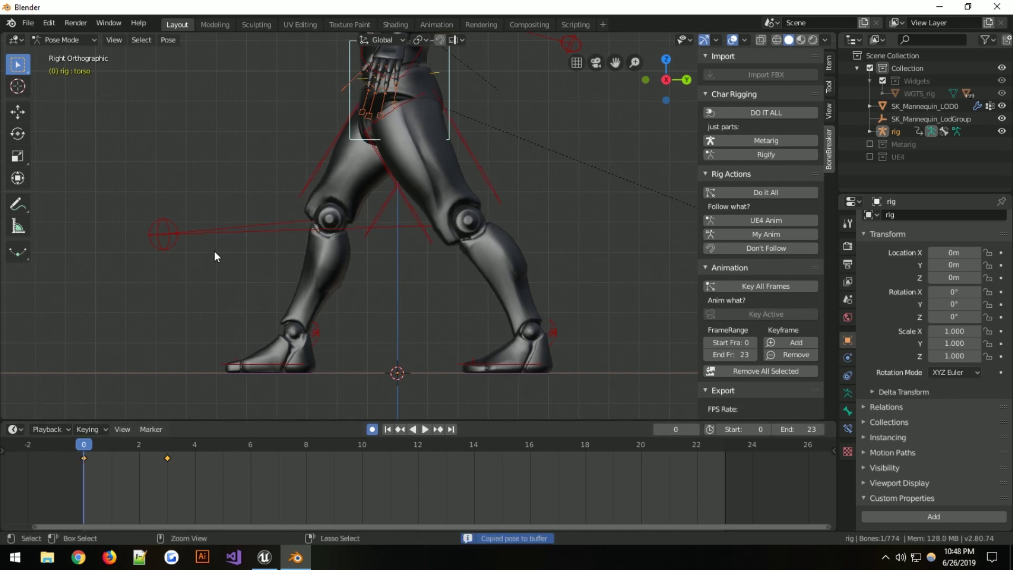
pyautogui.press('space')
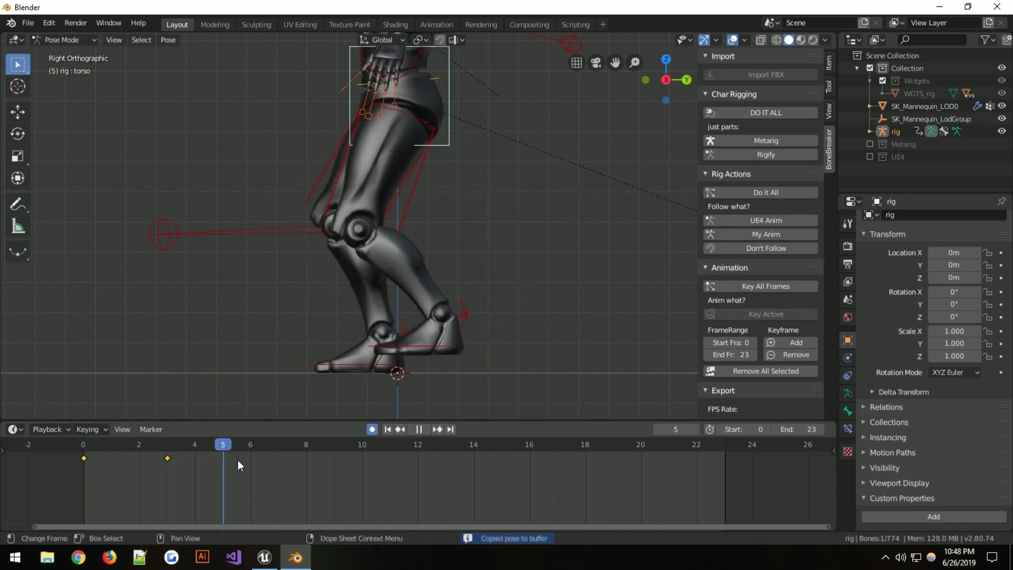
pyautogui.press('space')
pyautogui.hotkey('ctrl', 'v')
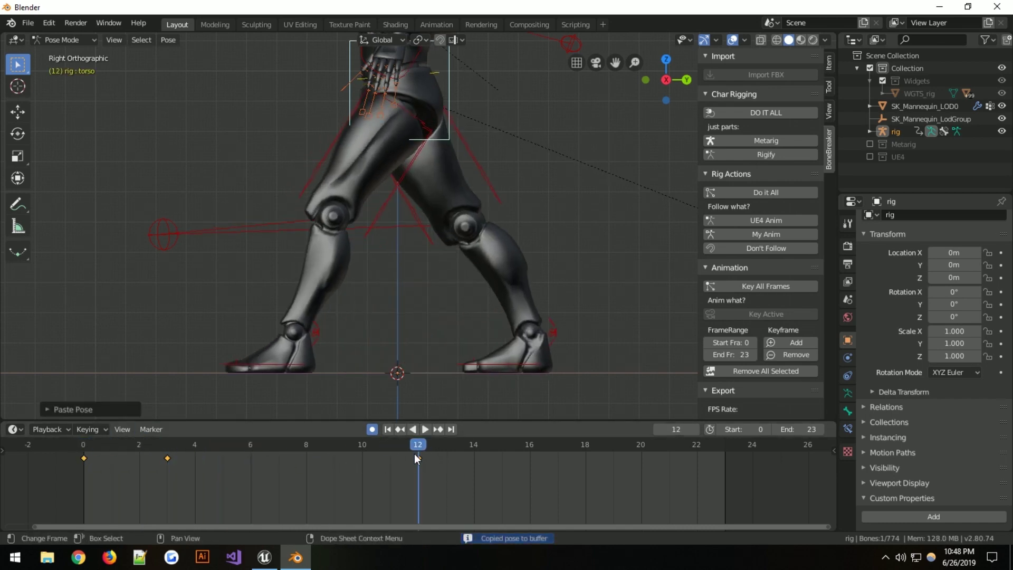
pyautogui.moveTo(417, 446); pyautogui.dragTo(745, 458)
pyautogui.hotkey('ctrl', 'v')
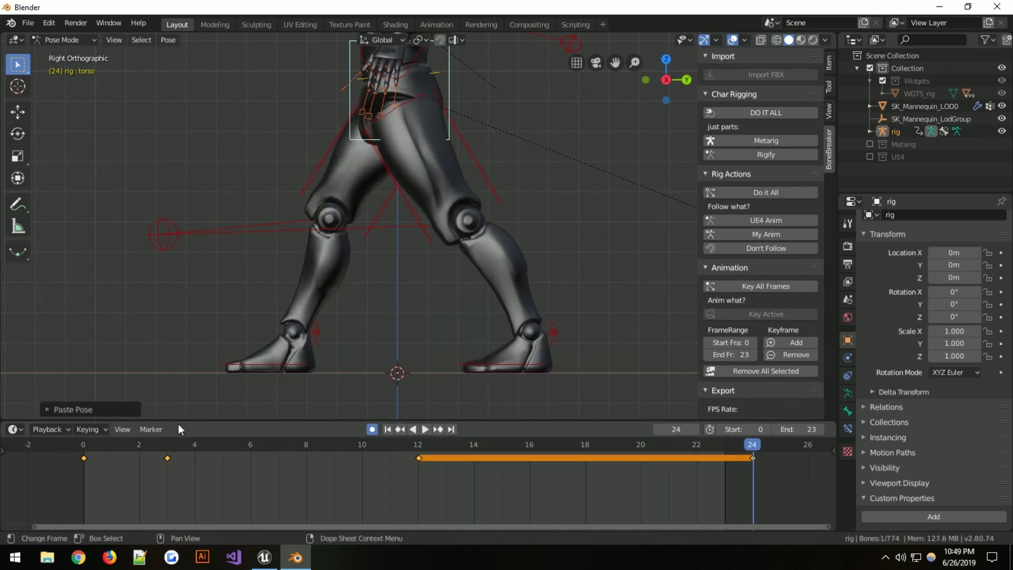
# - Copy the lowered torso pose from frame 3 and paste it at frame 15
pyautogui.click(167, 446)
pyautogui.hotkey('ctrl', 'c')
pyautogui.moveTo(419, 450); pyautogui.dragTo(494, 460)
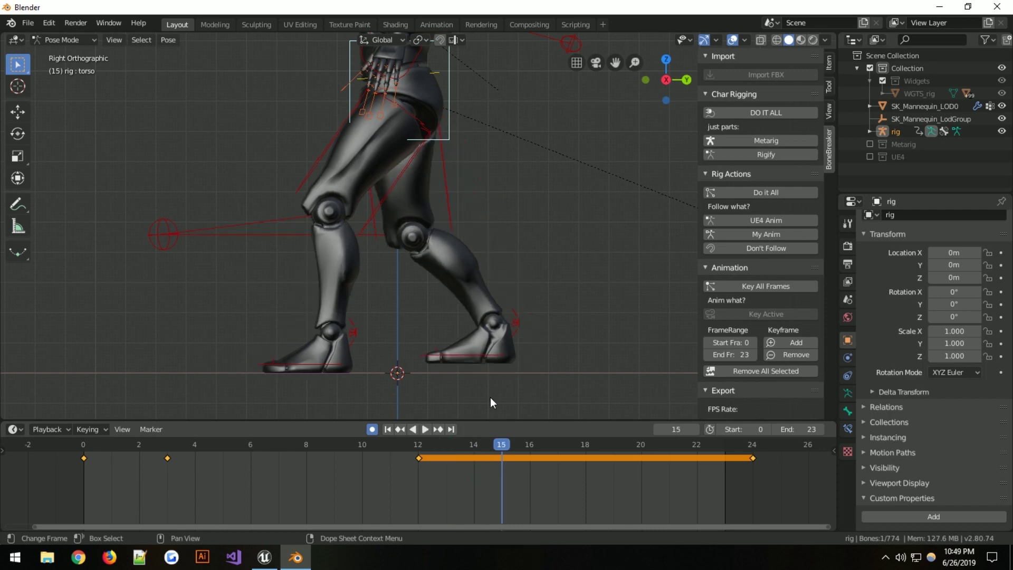
pyautogui.hotkey('ctrl', 'v')
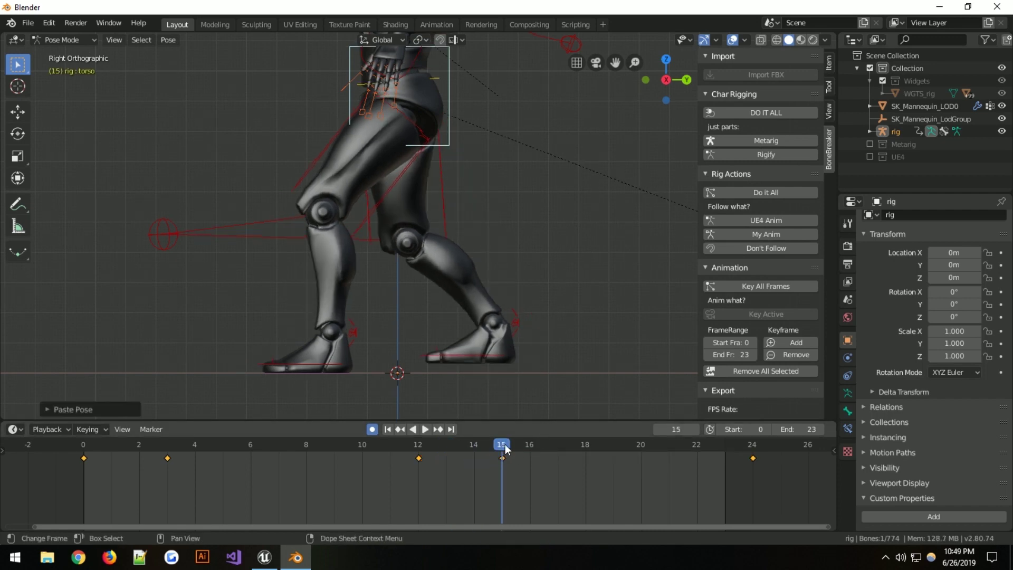
# - Raise the torso along Z at frame 6 and paste that pose at frame 18
pyautogui.press('space')
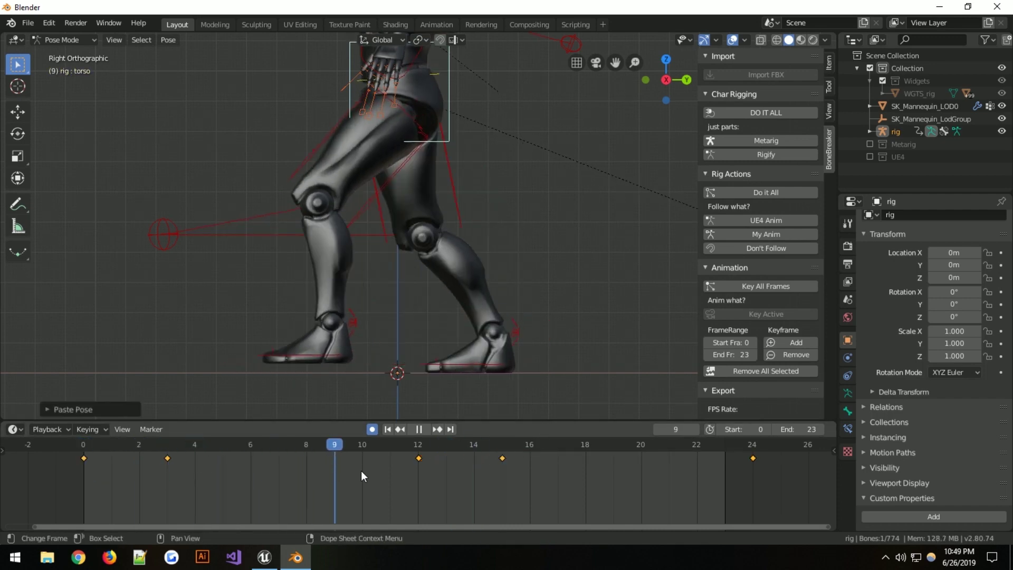
pyautogui.click(312, 494)
pyautogui.moveTo(313, 495); pyautogui.dragTo(248, 483)
pyautogui.press('space')
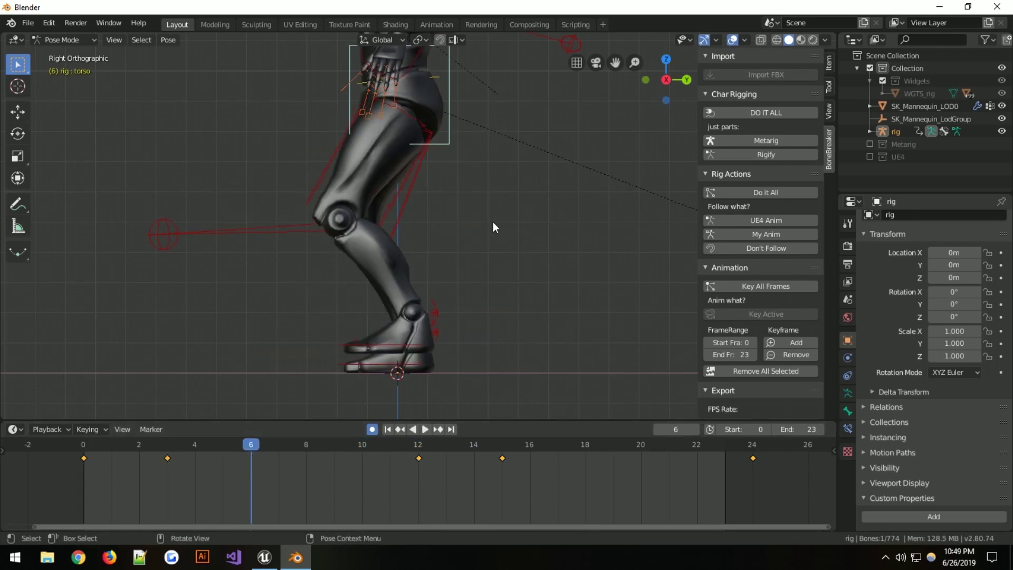
pyautogui.press('g')
pyautogui.press('z')
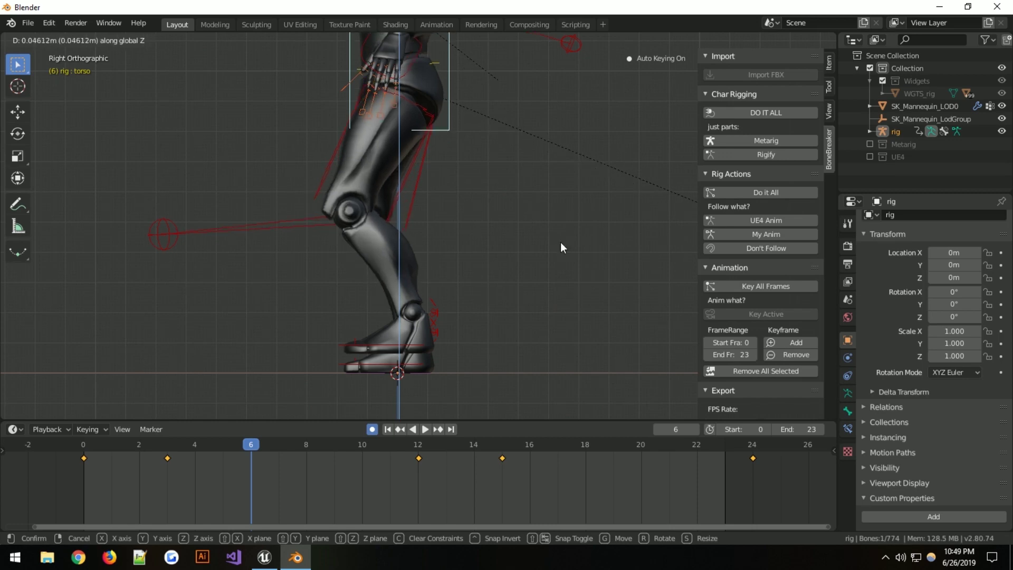
pyautogui.click(560, 241)
pyautogui.hotkey('ctrl', 'c')
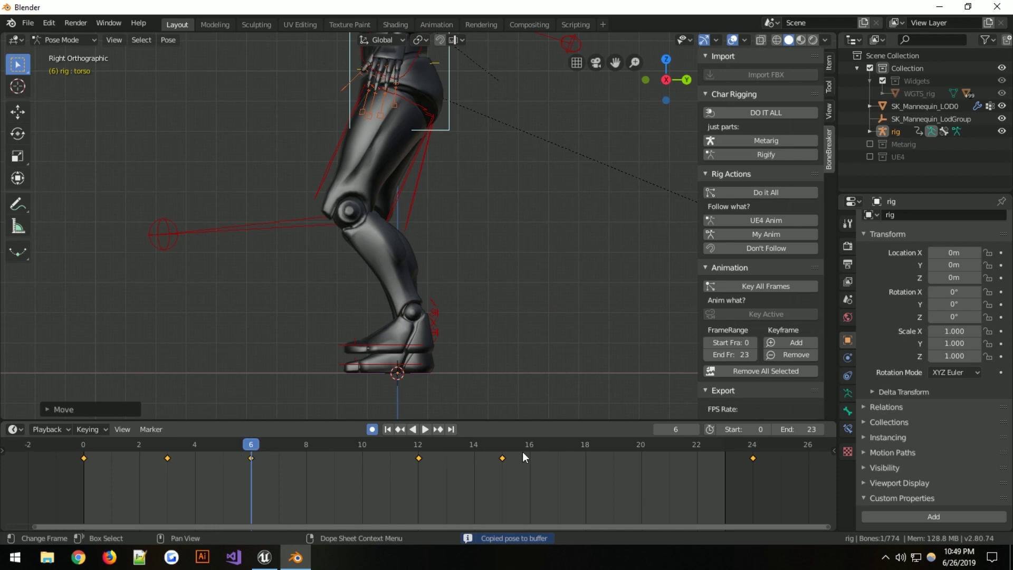
pyautogui.moveTo(505, 446); pyautogui.dragTo(585, 445)
pyautogui.hotkey('ctrl', 'v')
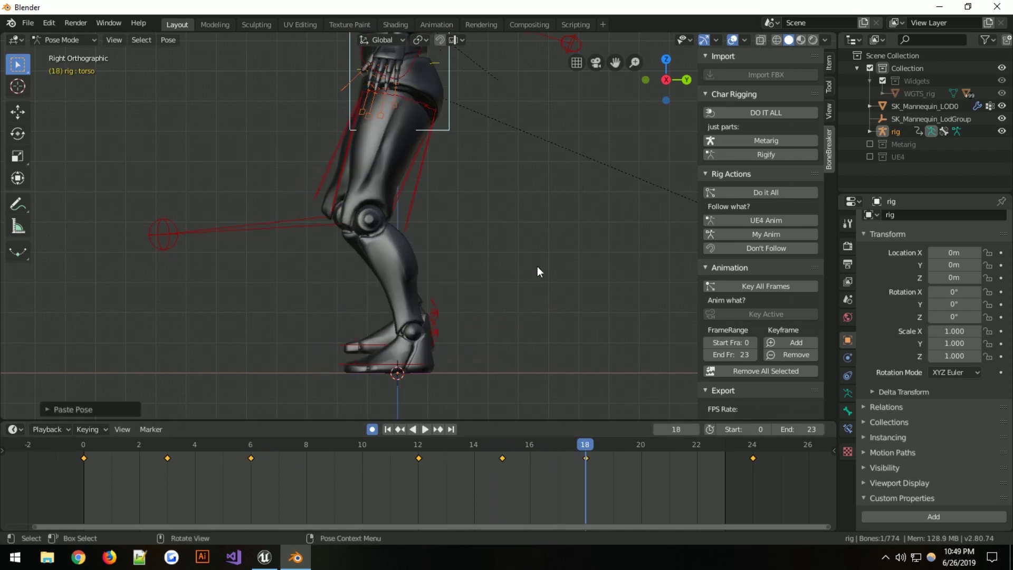
# - Play the walk cycle and orbit to view the rig from the front
pyautogui.click(425, 428)
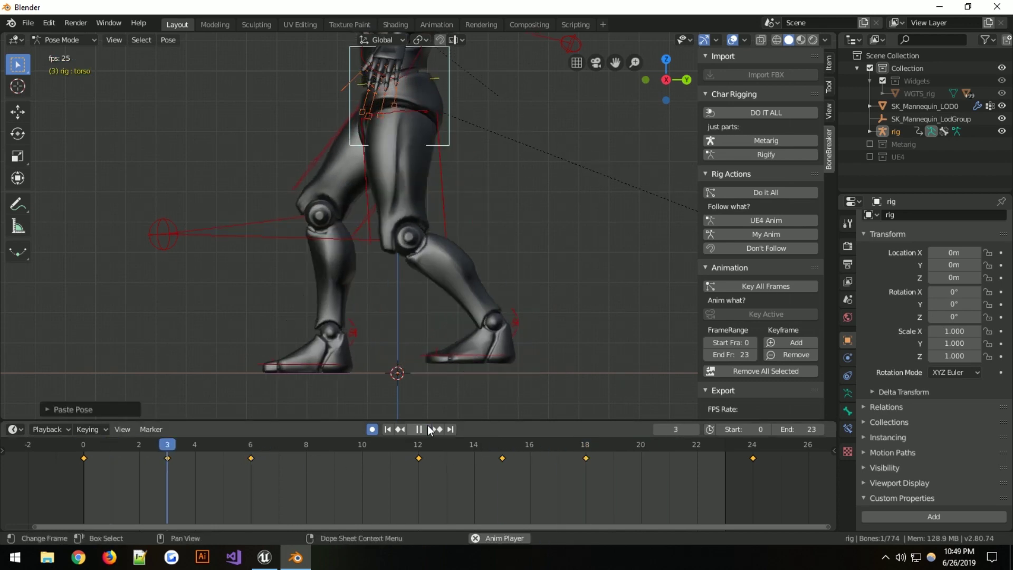
pyautogui.moveTo(331, 215); pyautogui.dragTo(344, 173, button='middle')
pyautogui.moveTo(557, 222); pyautogui.dragTo(426, 196, button='middle')
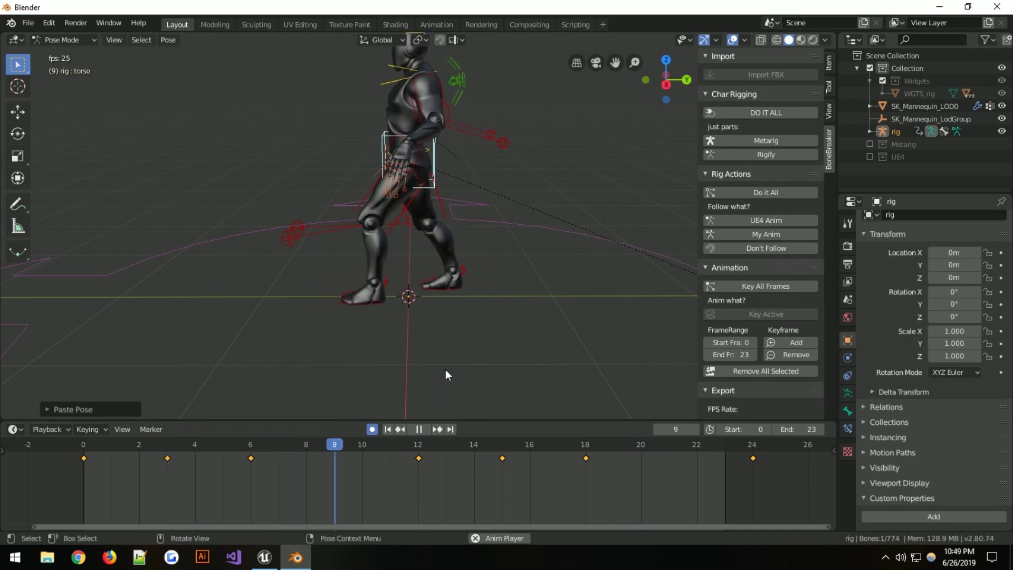
pyautogui.click(423, 429)
pyautogui.moveTo(385, 274); pyautogui.dragTo(520, 173, button='middle')
# - Set root/parent to 1.000 on hand_ik.L and hand_ik.R, then play the walk
pyautogui.click(514, 163)
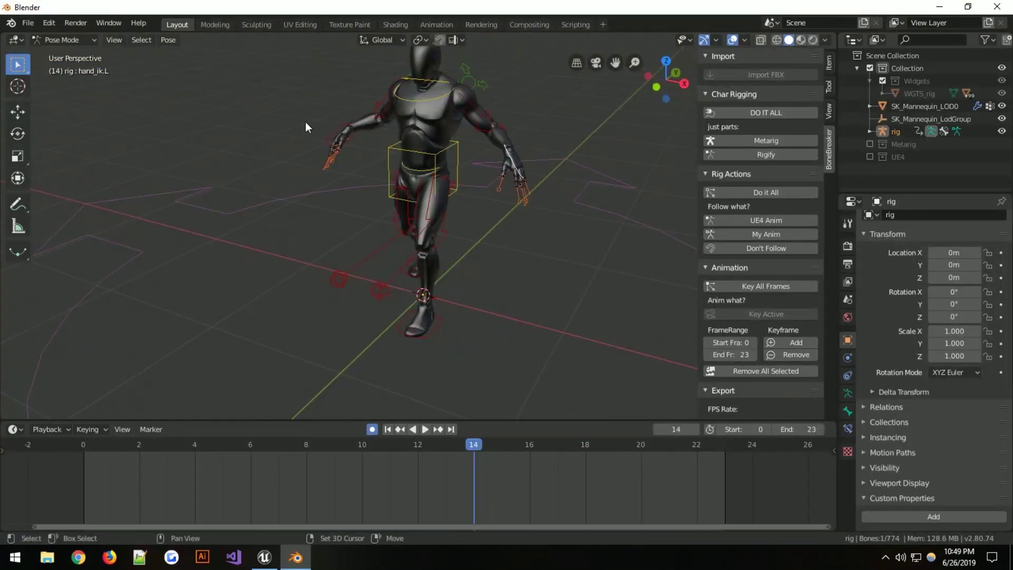
pyautogui.click(828, 62)
pyautogui.scroll(-6, 779, 264)
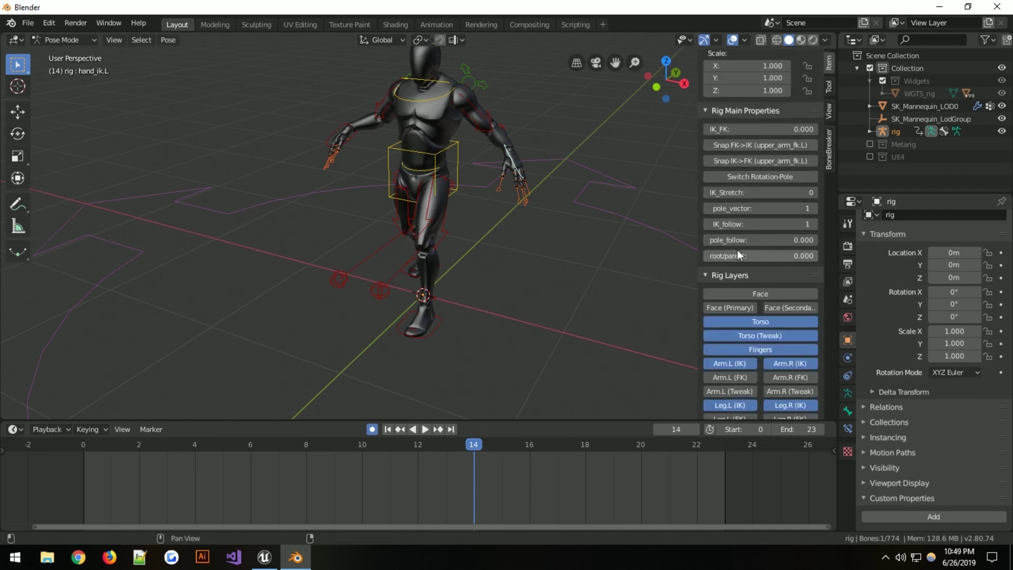
pyautogui.moveTo(740, 254); pyautogui.dragTo(781, 255)
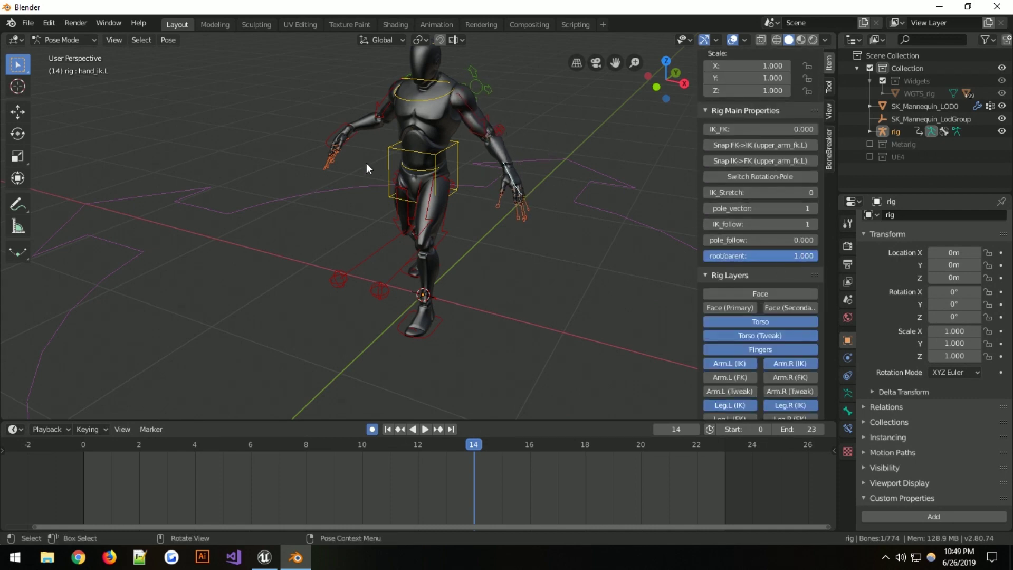
pyautogui.click(344, 125)
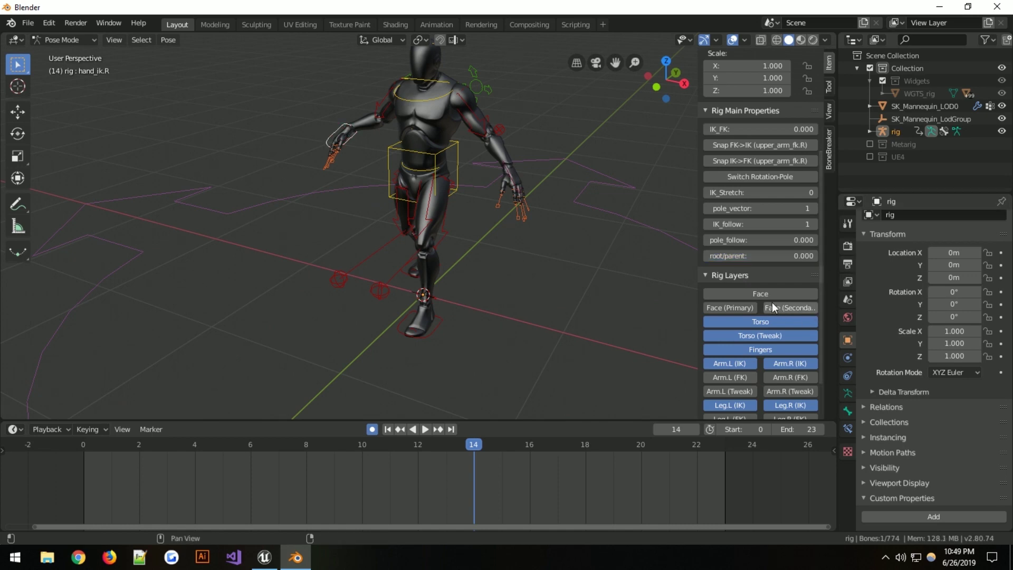
pyautogui.moveTo(776, 256); pyautogui.dragTo(815, 256)
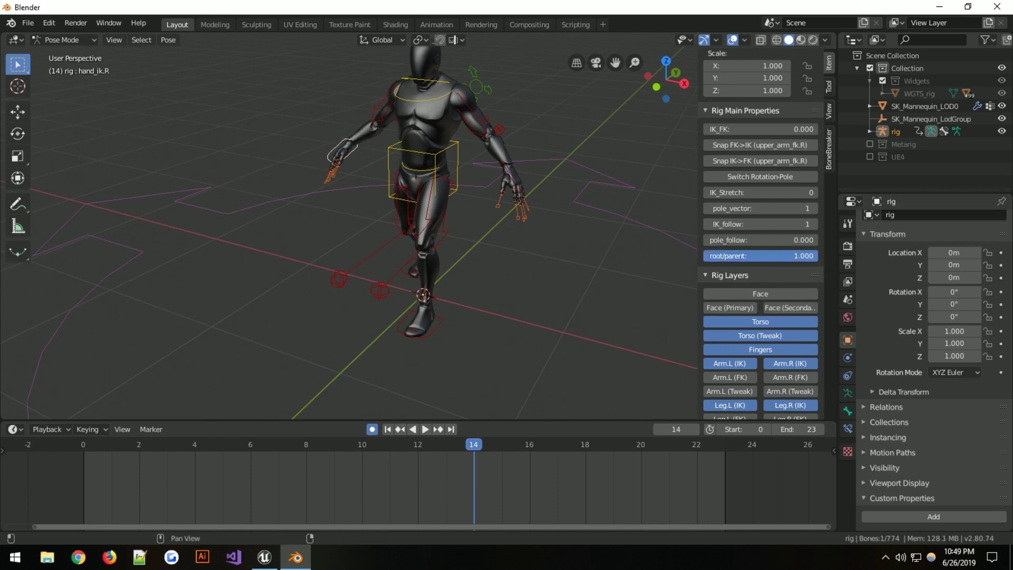
pyautogui.click(428, 425)
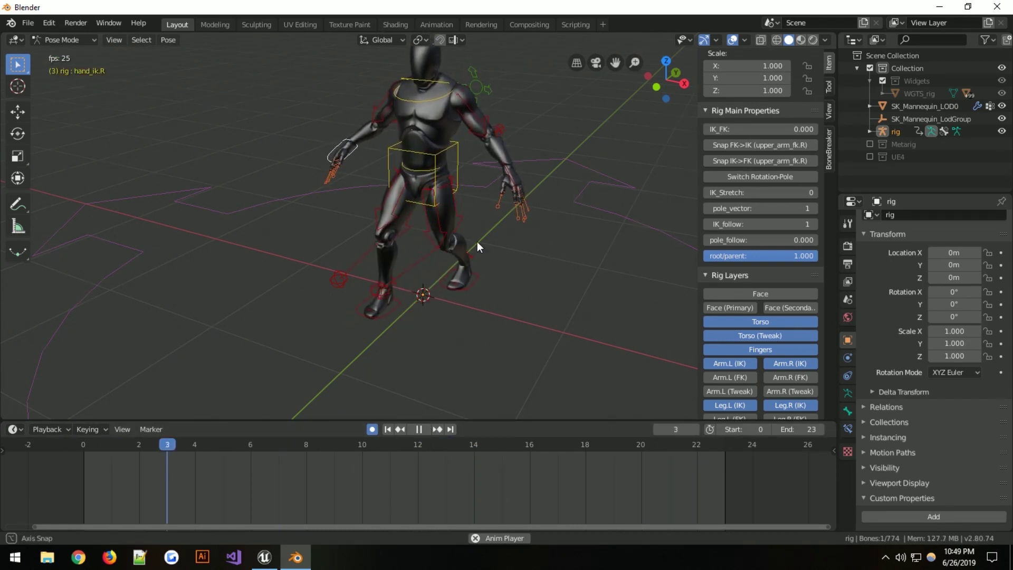
# - At frame 0, move the right hand IK control along the X axis
pyautogui.press('KP_1')
pyautogui.keyDown('shift'); pyautogui.click(524, 152); pyautogui.keyUp('shift')
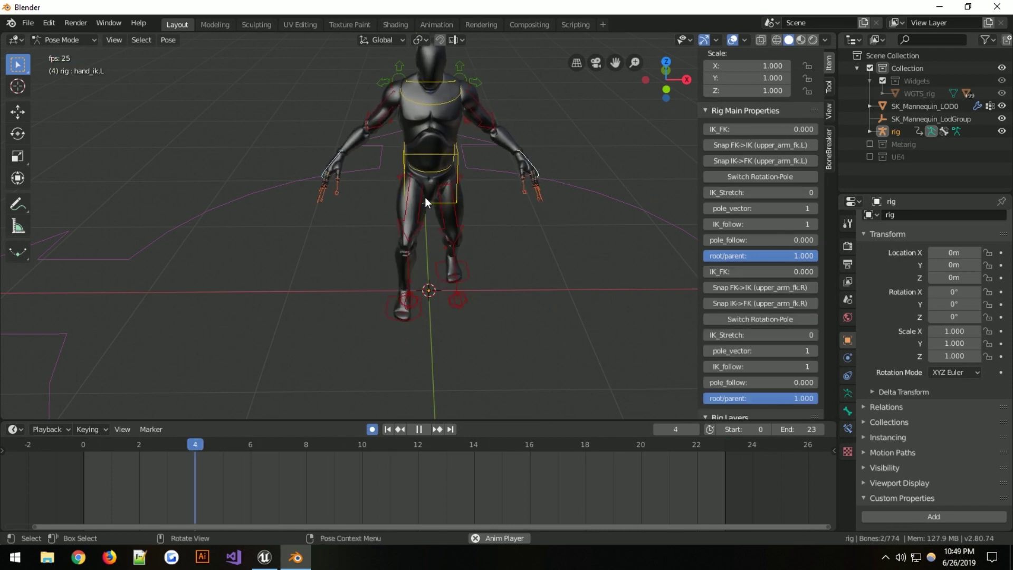
pyautogui.click(333, 163)
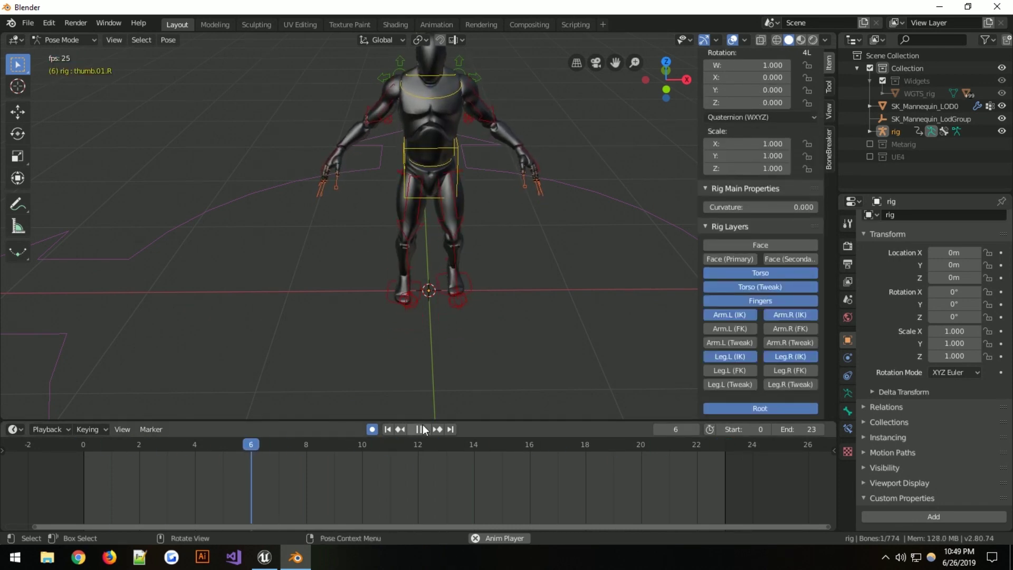
pyautogui.click(422, 429)
pyautogui.click(91, 445)
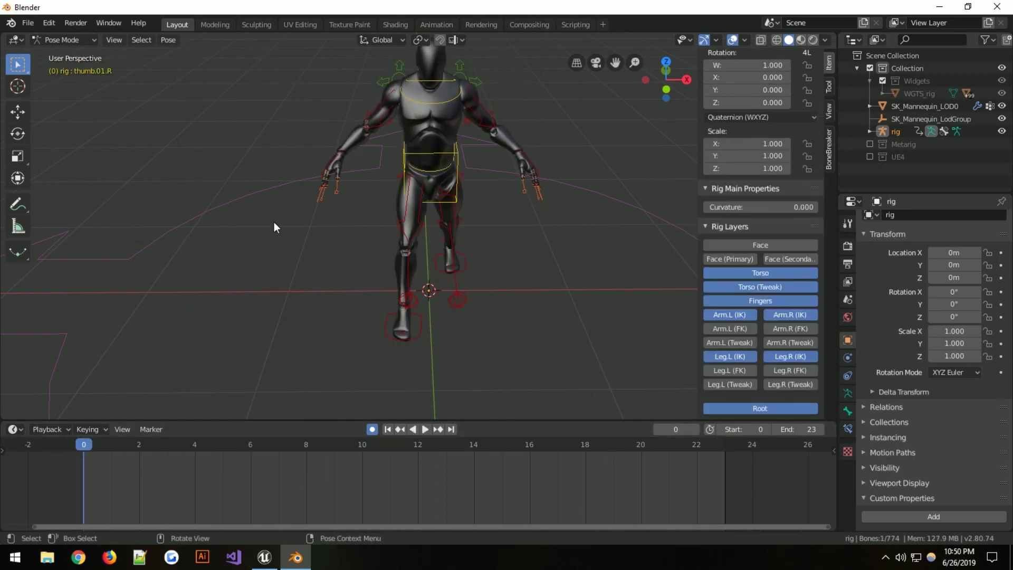
pyautogui.click(321, 166)
pyautogui.press('g')
pyautogui.press('z')
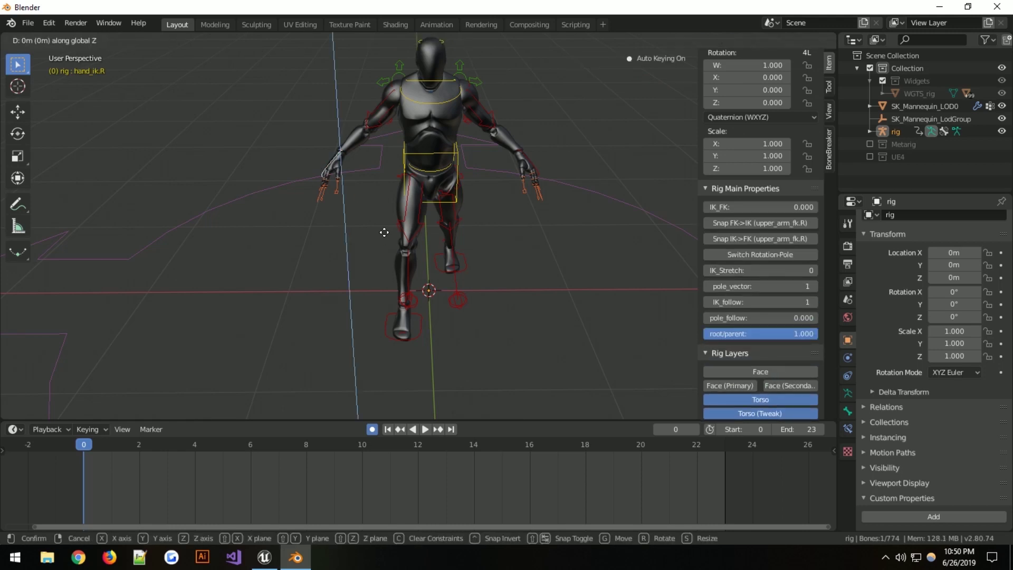
pyautogui.press('x')
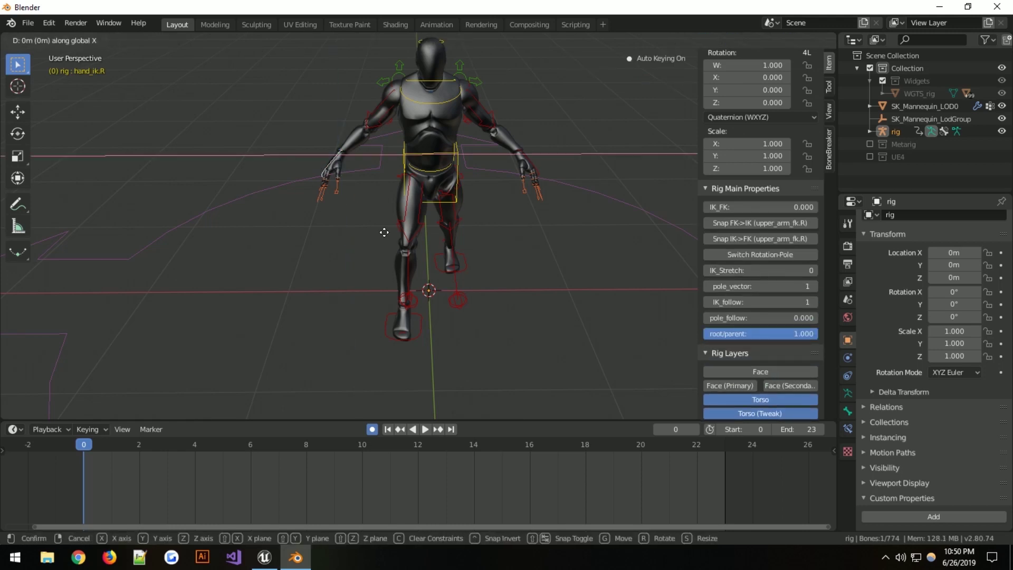
pyautogui.click(422, 237)
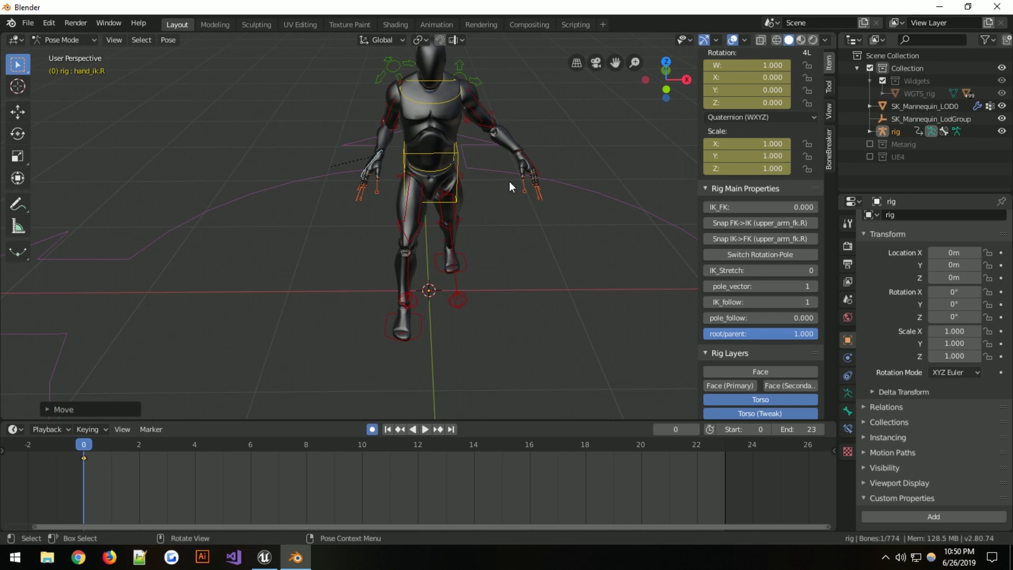
# - Paste the right hand IK pose mirrored onto the left hand and preview the arms
pyautogui.click(538, 164)
pyautogui.click(369, 158)
pyautogui.hotkey('ctrl', 'c')
pyautogui.hotkey('ctrl', 'shift', 'v')
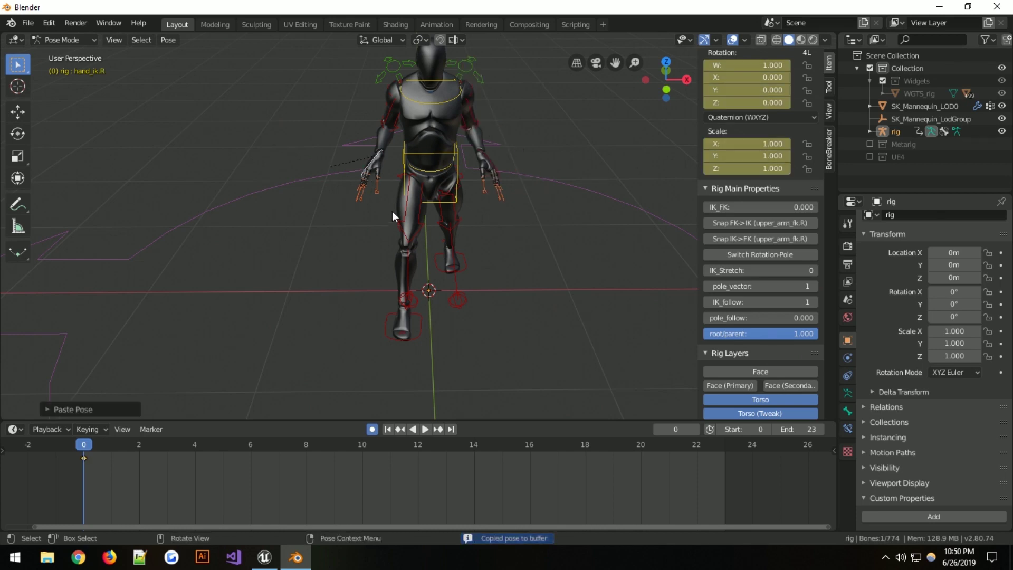
pyautogui.click(424, 429)
pyautogui.moveTo(431, 344); pyautogui.dragTo(432, 204, button='middle')
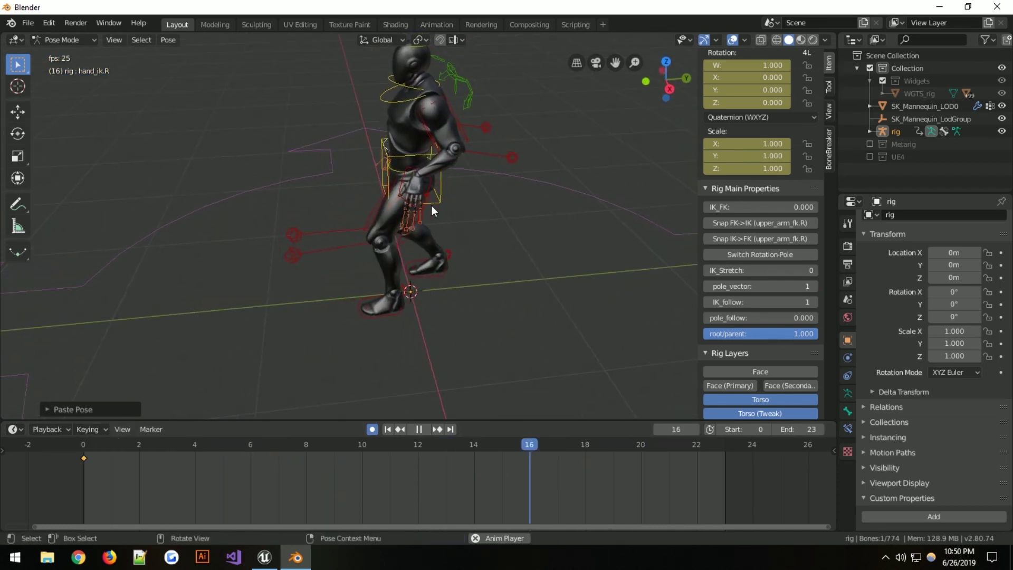
# - Back at frame 0, nudge the right hand IK control slightly along Y
pyautogui.press('g')
pyautogui.press('y')
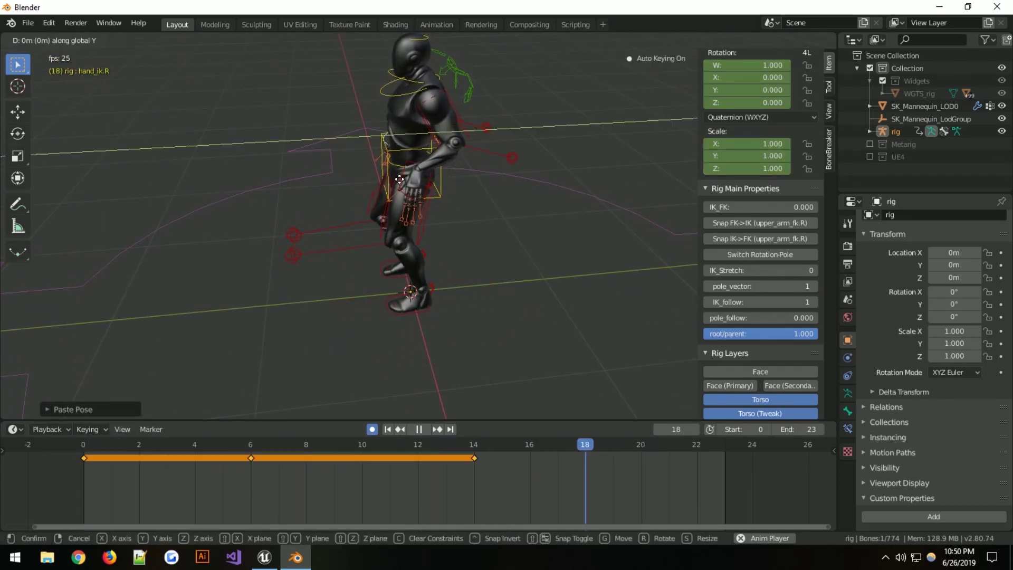
pyautogui.rightClick(376, 242)
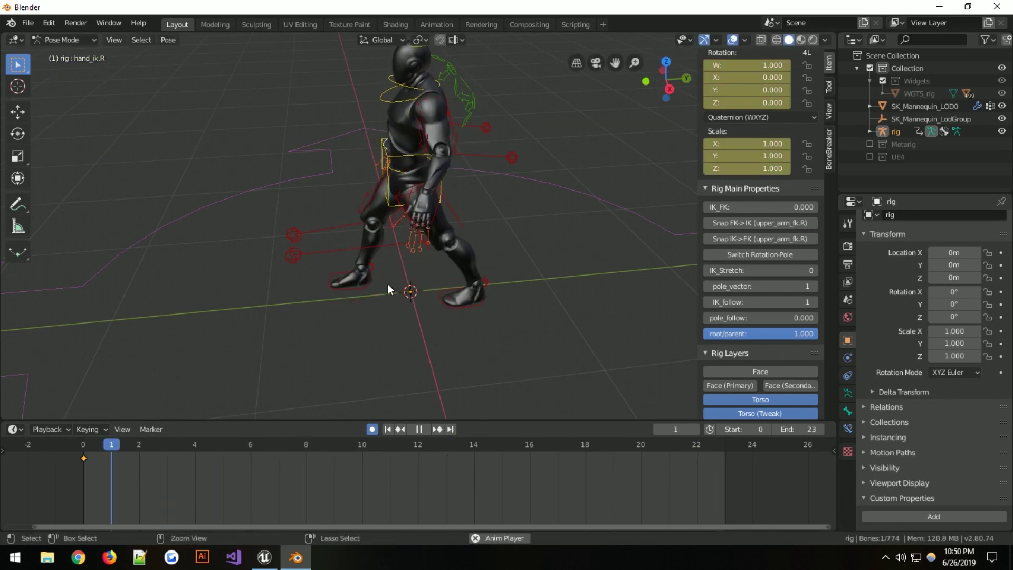
pyautogui.press('space')
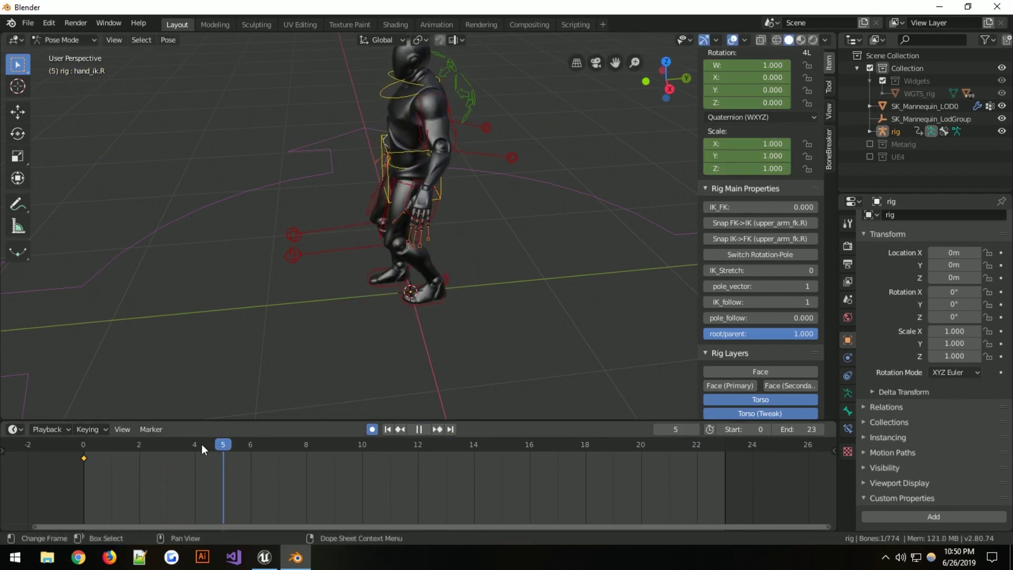
pyautogui.hotkey('shift', 'Left')
pyautogui.press('g')
pyautogui.press('y')
pyautogui.click(339, 268)
pyautogui.moveTo(374, 255); pyautogui.dragTo(493, 249, button='middle')
pyautogui.rightClick(517, 211)
# - Rotate the right hand IK control, then refine its rotation around Z
pyautogui.scroll(4, 608, 156)
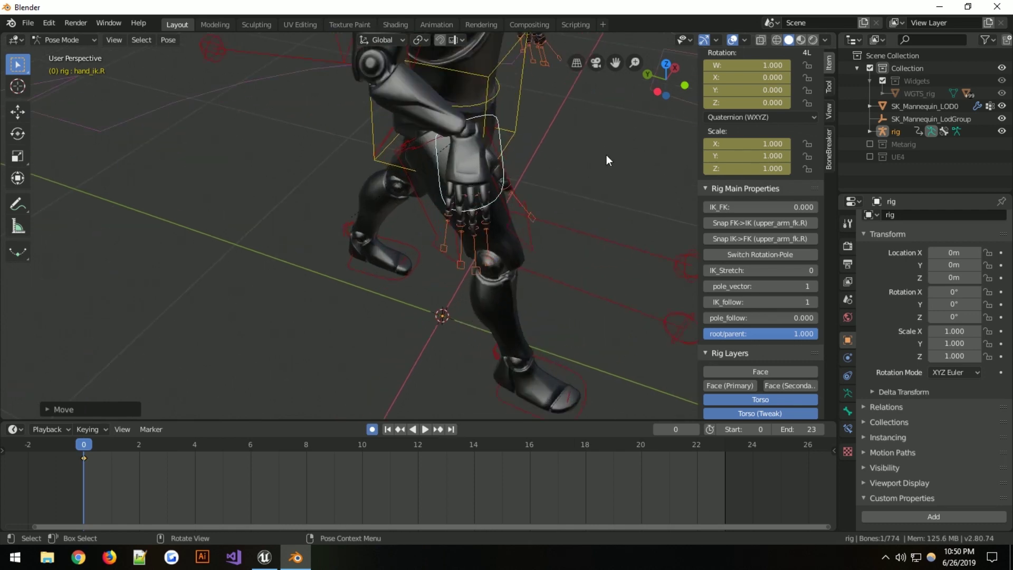
pyautogui.press('r')
pyautogui.click(581, 60)
pyautogui.moveTo(581, 60); pyautogui.dragTo(144, 80, button='middle')
pyautogui.press('r')
pyautogui.press('z')
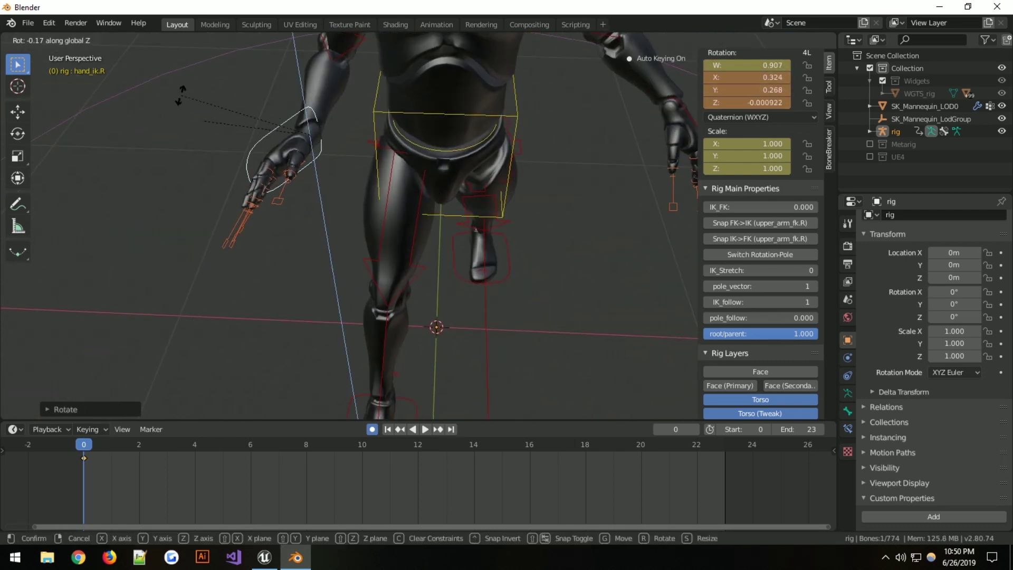
pyautogui.click(281, 159)
pyautogui.moveTo(355, 159); pyautogui.dragTo(323, 147, button='middle')
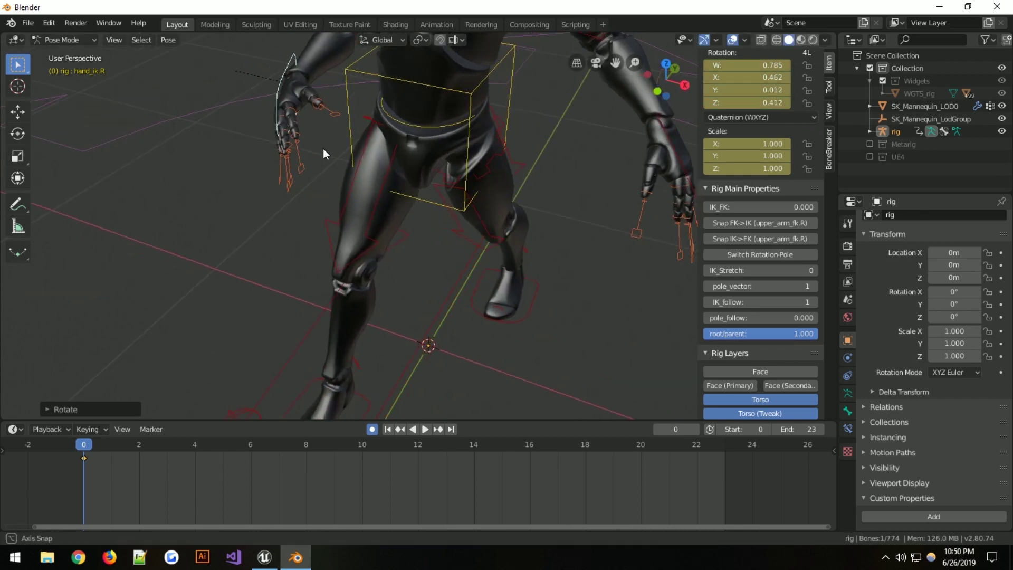
# - Select the thumb and four finger controls with the right hand IK control active
pyautogui.keyDown('shift'); pyautogui.click(299, 170); pyautogui.keyUp('shift')
pyautogui.keyDown('shift'); pyautogui.click(300, 170); pyautogui.keyUp('shift')
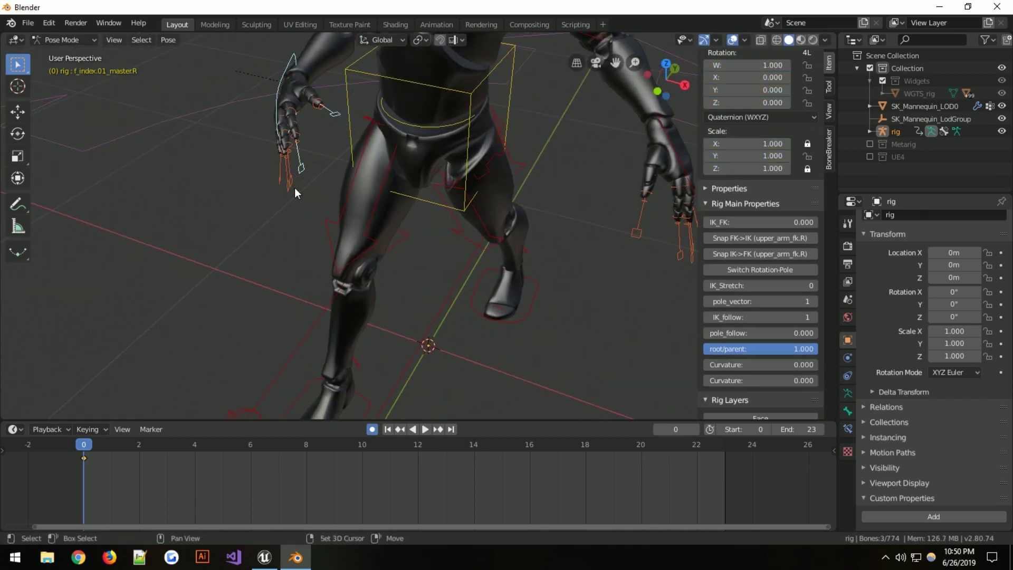
pyautogui.keyDown('shift'); pyautogui.click(284, 183); pyautogui.keyUp('shift')
pyautogui.keyDown('shift'); pyautogui.click(284, 183); pyautogui.keyUp('shift')
pyautogui.moveTo(283, 183); pyautogui.dragTo(385, 219, button='middle')
pyautogui.keyDown('shift'); pyautogui.click(382, 230); pyautogui.keyUp('shift')
pyautogui.keyDown('shift'); pyautogui.click(358, 123); pyautogui.keyUp('shift')
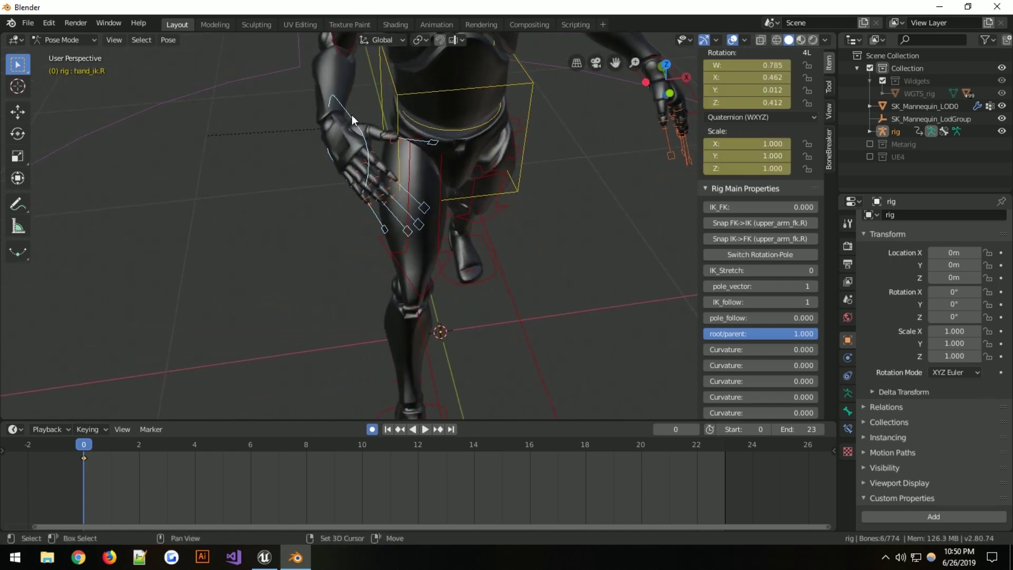
pyautogui.keyDown('shift'); pyautogui.click(354, 117); pyautogui.keyUp('shift')
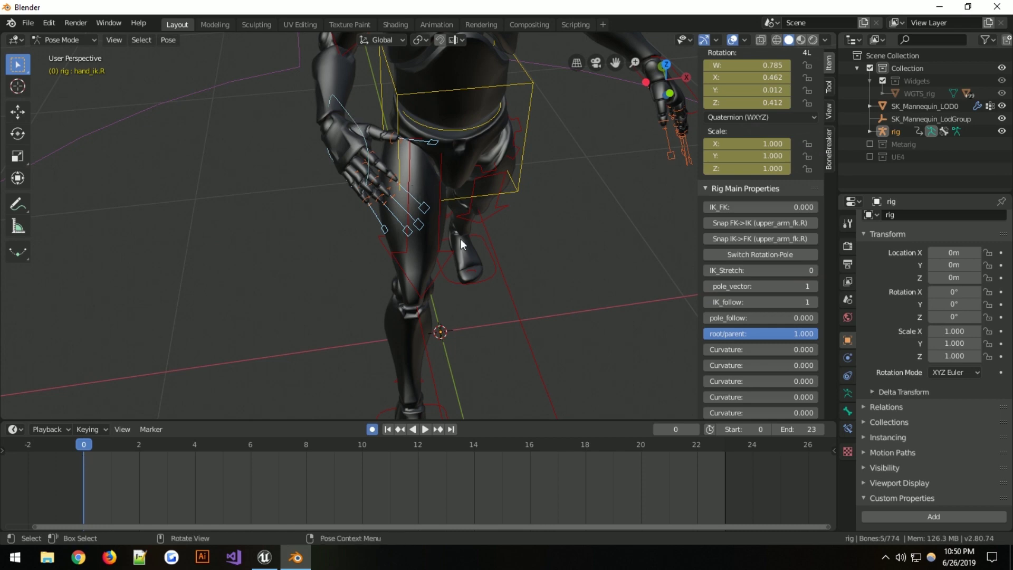
# - Set the pivot to Individual Origins and scale the finger controls down to curl the fingers
pyautogui.press('s')
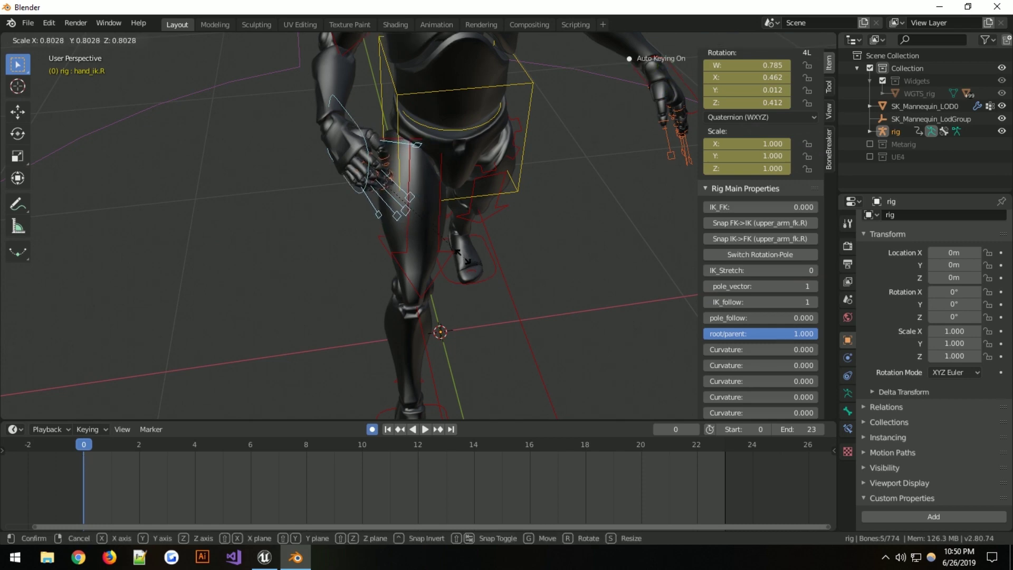
pyautogui.press('Escape')
pyautogui.click(428, 40)
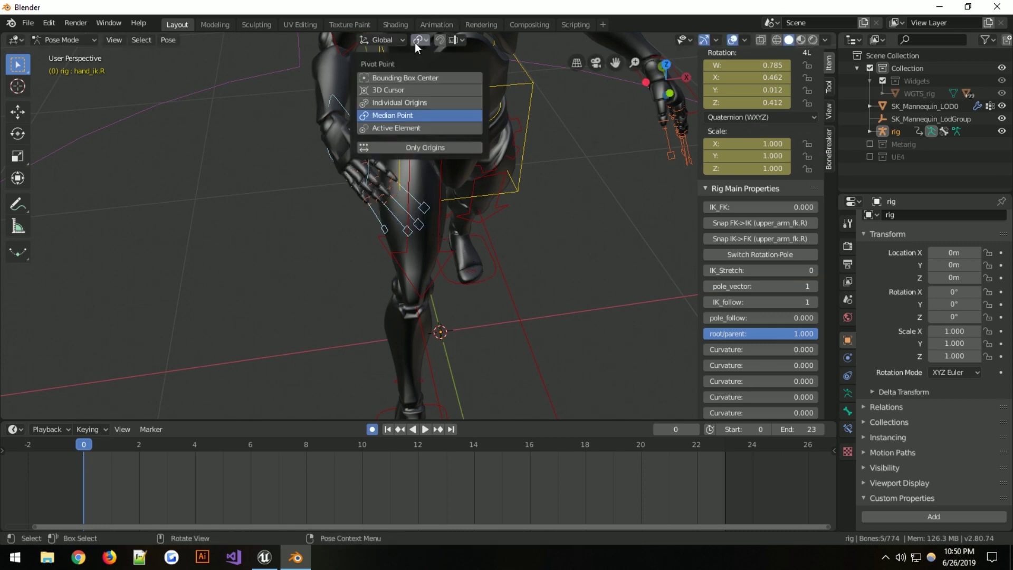
pyautogui.click(404, 102)
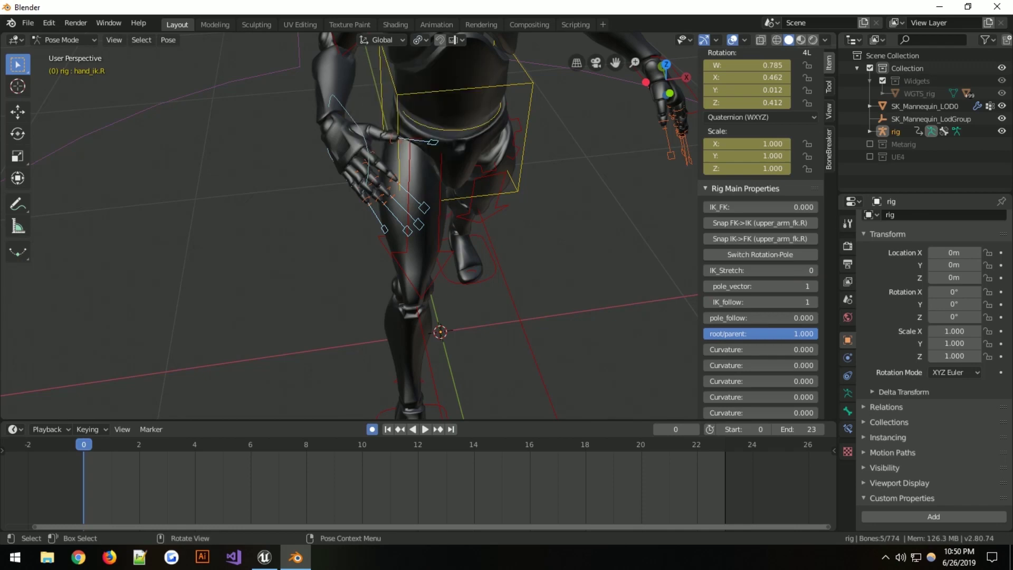
pyautogui.press('s')
pyautogui.click(427, 199)
# - Add the right arm bone, copy the hand pose and paste it mirrored onto the left
pyautogui.moveTo(428, 198); pyautogui.dragTo(359, 94, button='middle')
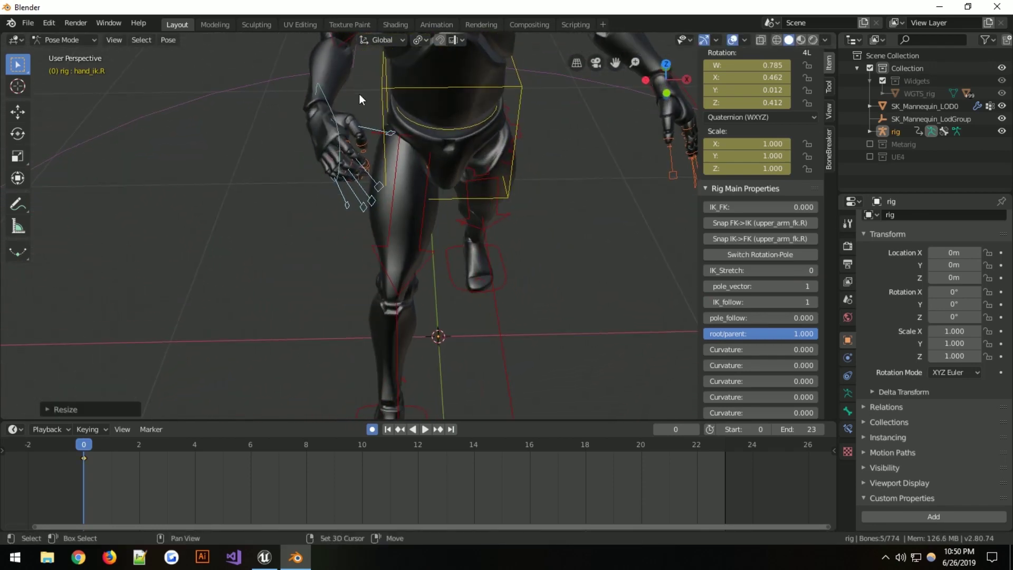
pyautogui.keyDown('shift'); pyautogui.click(329, 106); pyautogui.keyUp('shift')
pyautogui.hotkey('ctrl', 'c')
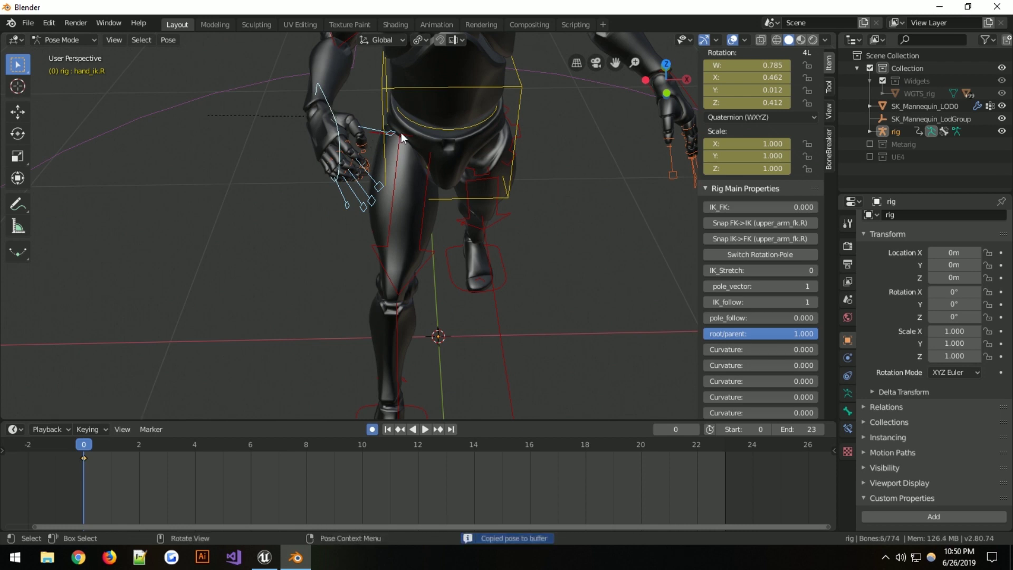
pyautogui.hotkey('ctrl', 'shift', 'v')
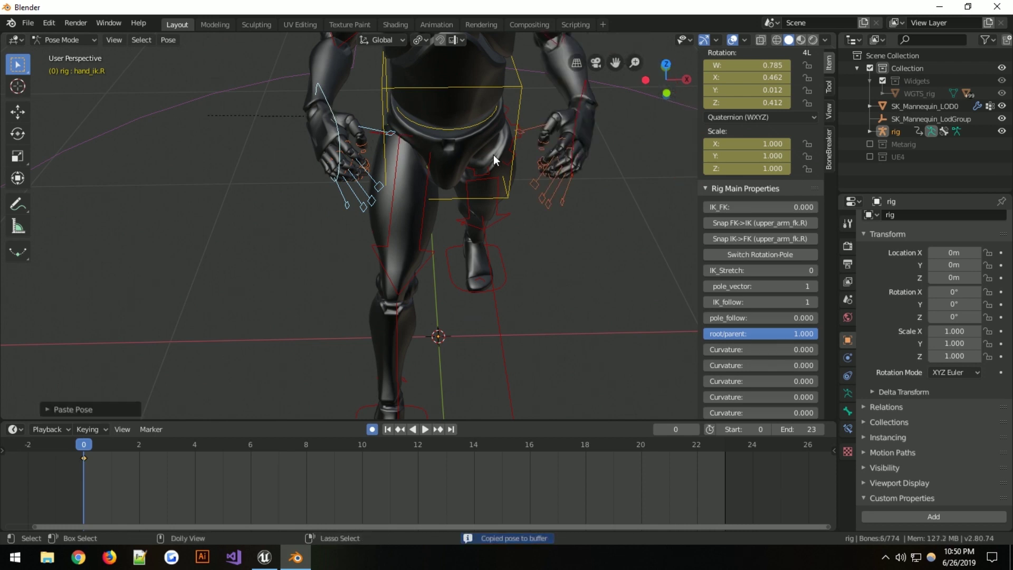
pyautogui.moveTo(511, 160); pyautogui.dragTo(409, 300, button='middle')
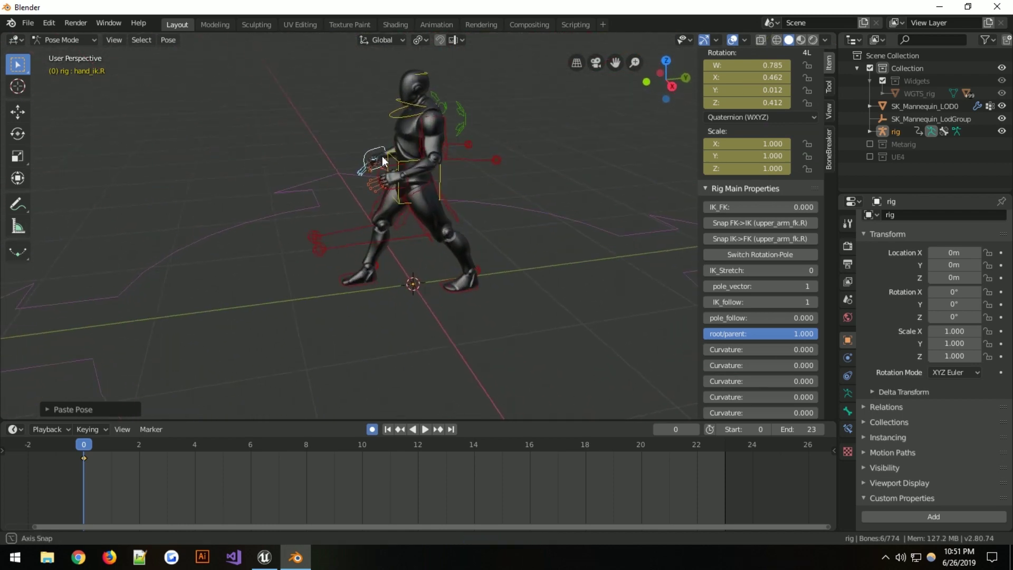
# - Pause the walk at frame 16 and select the right upper-arm twist control
pyautogui.click(425, 429)
pyautogui.click(401, 291)
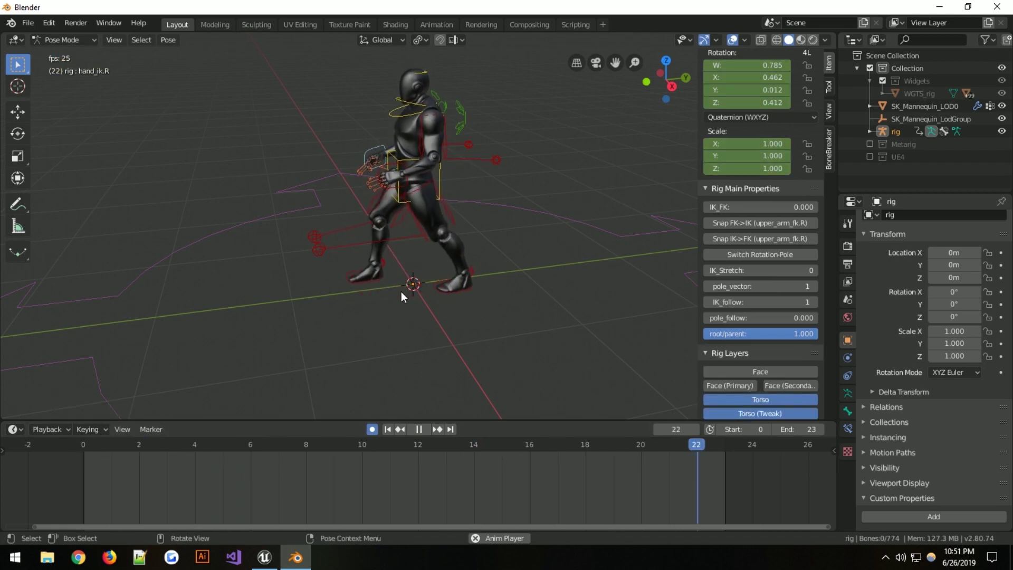
pyautogui.moveTo(360, 211); pyautogui.dragTo(409, 279, button='middle')
pyautogui.click(418, 429)
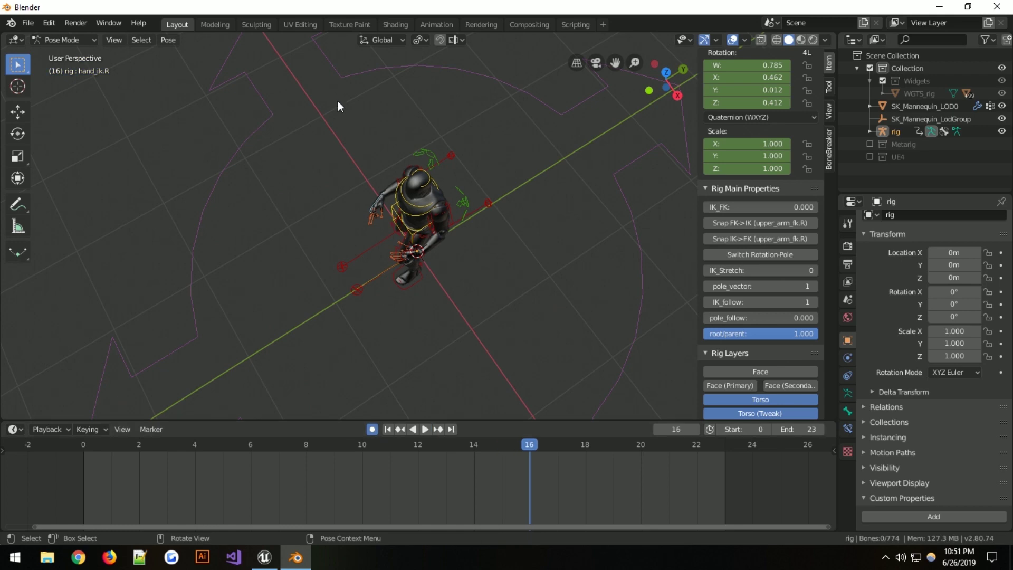
pyautogui.scroll(3, 418, 253)
pyautogui.moveTo(426, 262); pyautogui.dragTo(463, 205, button='middle')
pyautogui.click(363, 72)
pyautogui.moveTo(323, 138); pyautogui.dragTo(524, 188, button='middle')
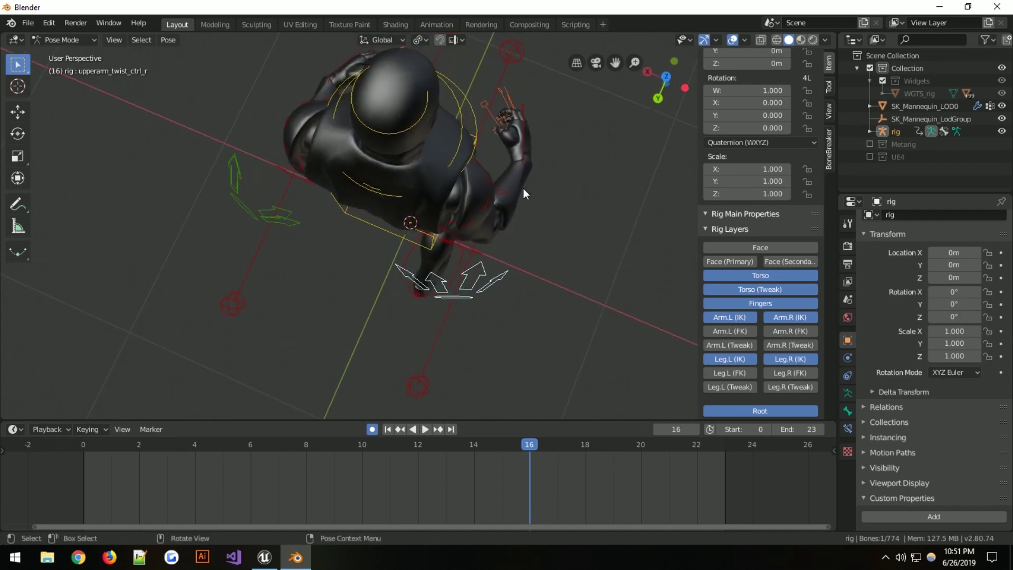
# - Key a rotation on the twist control at frame 16, clearing and redoing it
pyautogui.press('r')
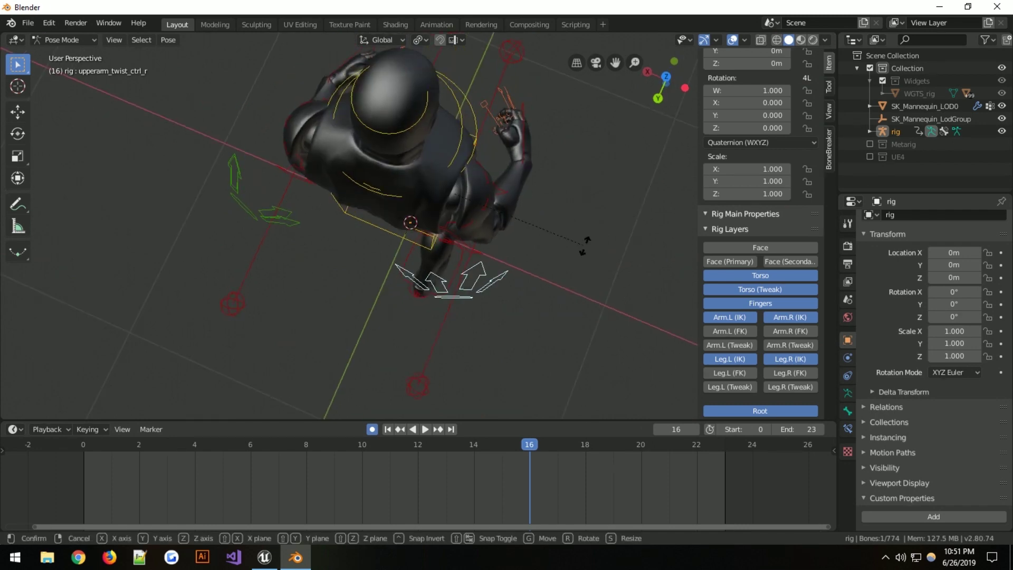
pyautogui.click(546, 282)
pyautogui.press('r')
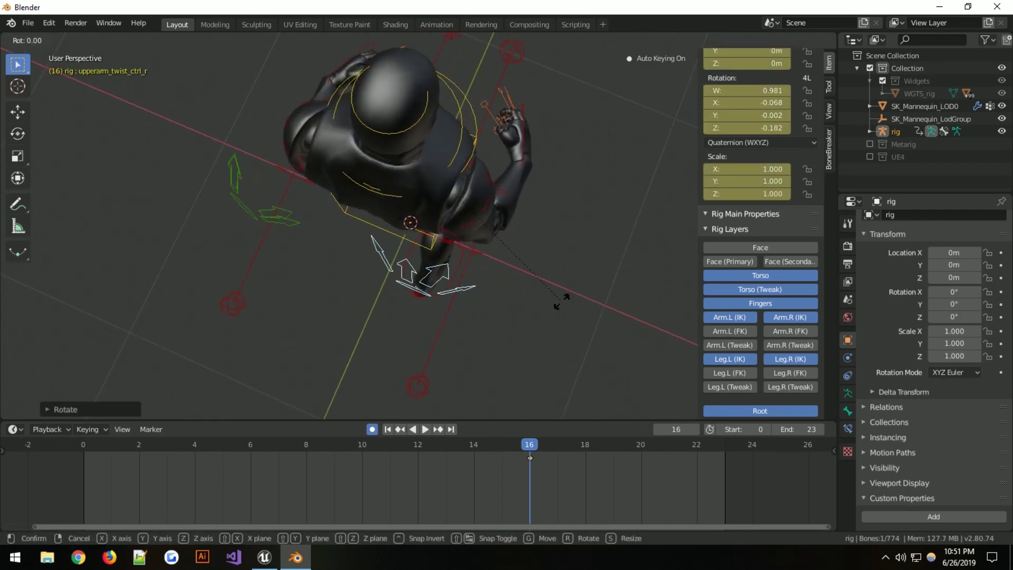
pyautogui.rightClick(561, 297)
pyautogui.hotkey('alt', 'r')
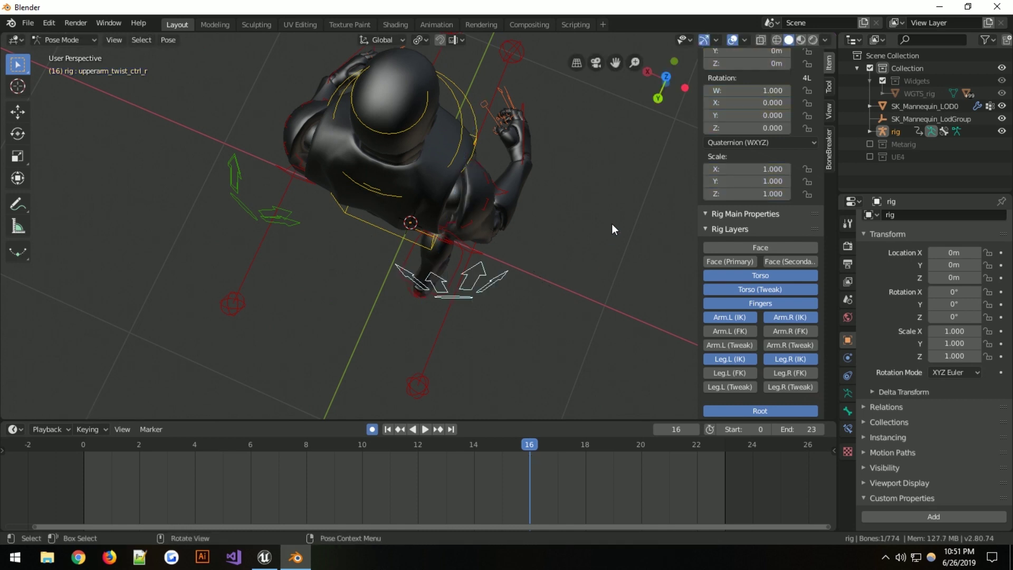
pyautogui.press('r')
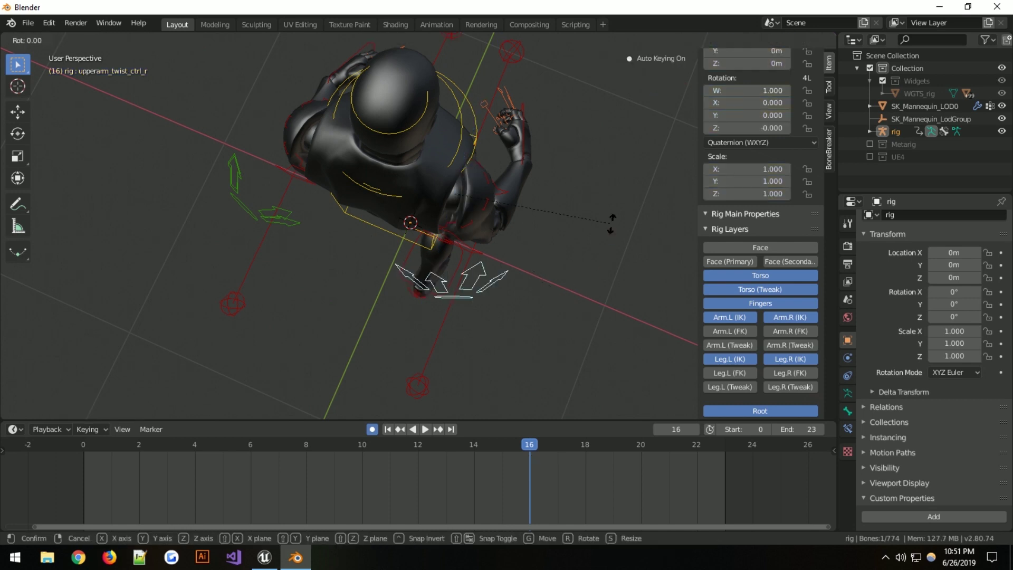
pyautogui.click(590, 278)
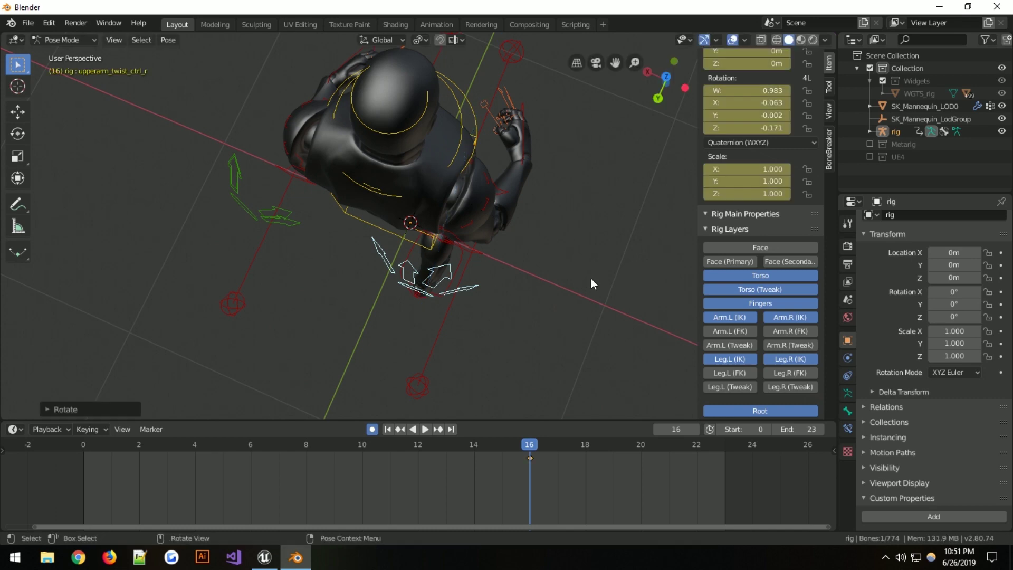
pyautogui.press('r')
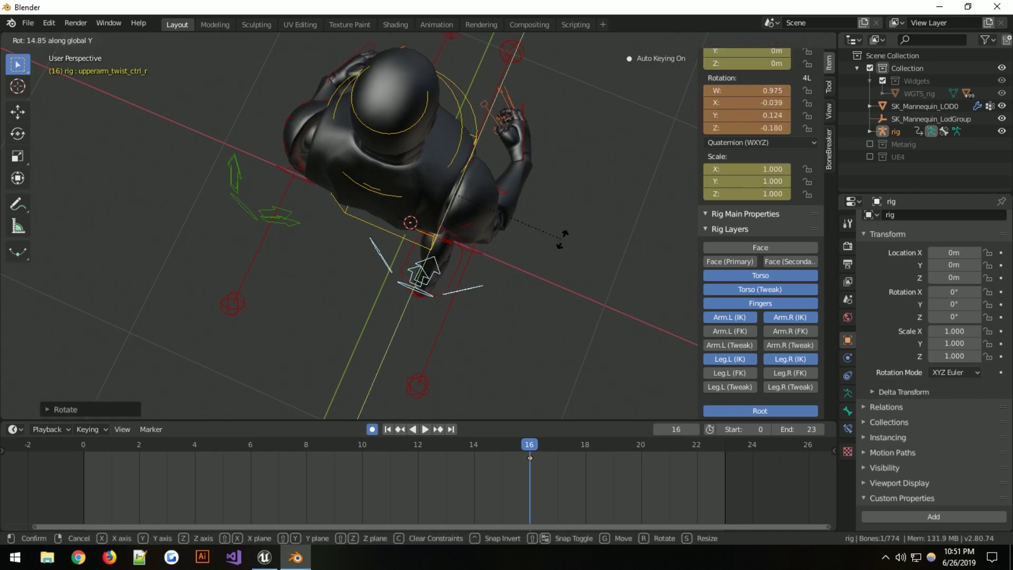
pyautogui.click(558, 269)
# - Rotate the twist control -11.51° around the global X axis
pyautogui.moveTo(559, 269); pyautogui.dragTo(464, 228, button='middle')
pyautogui.moveTo(439, 220); pyautogui.dragTo(487, 118, button='middle')
pyautogui.scroll(6, 486, 118)
pyautogui.keyDown('shift'); pyautogui.moveTo(526, 178); pyautogui.dragTo(244, 163, button='middle'); pyautogui.keyUp('shift')
pyautogui.scroll(-4, 373, 195)
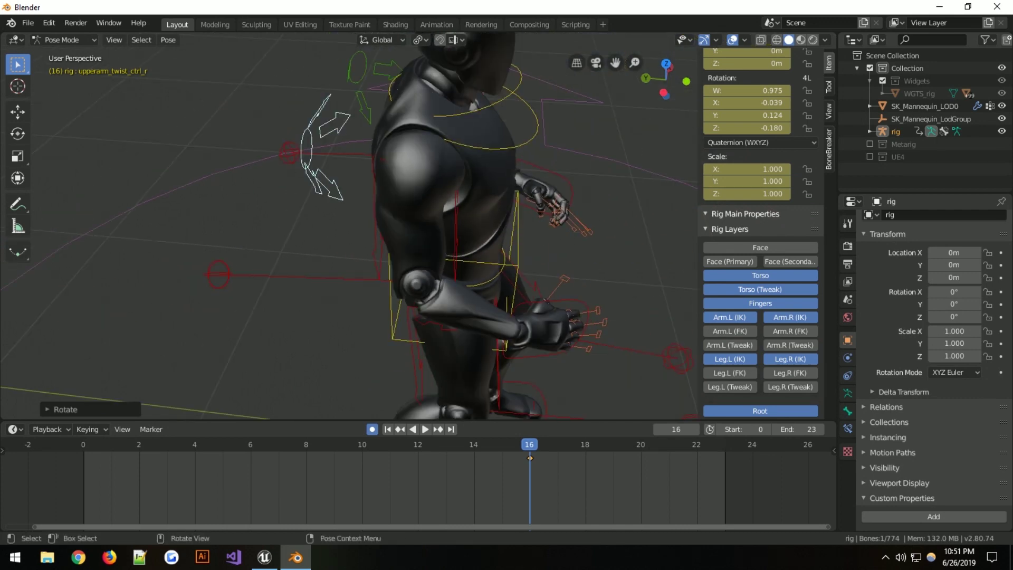
pyautogui.press('r')
pyautogui.press('z')
pyautogui.press('x')
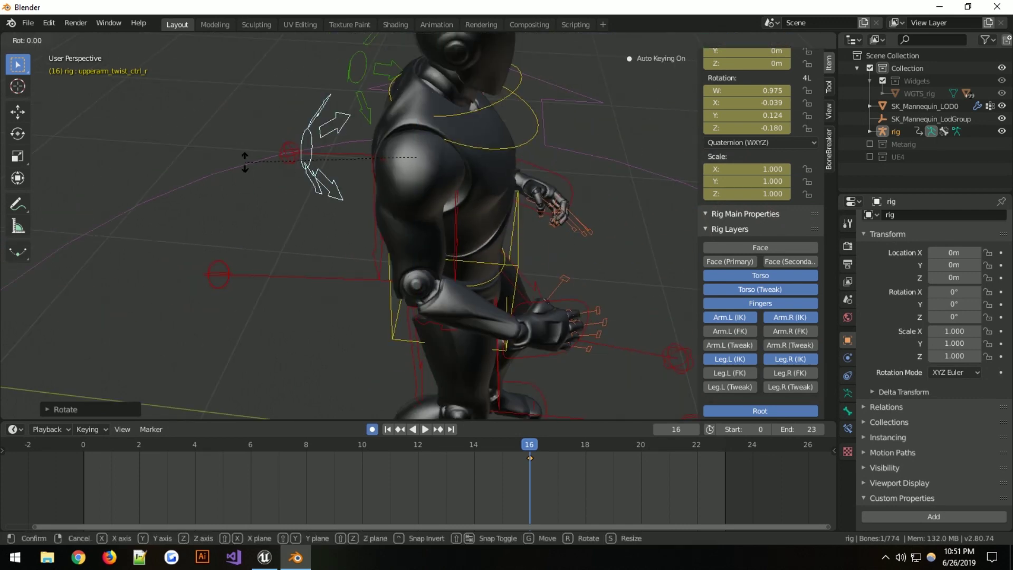
pyautogui.click(255, 192)
pyautogui.moveTo(254, 192); pyautogui.dragTo(449, 235, button='middle')
# - Copy the twist control's pose and paste it onto the rig
pyautogui.hotkey('ctrl', 'c')
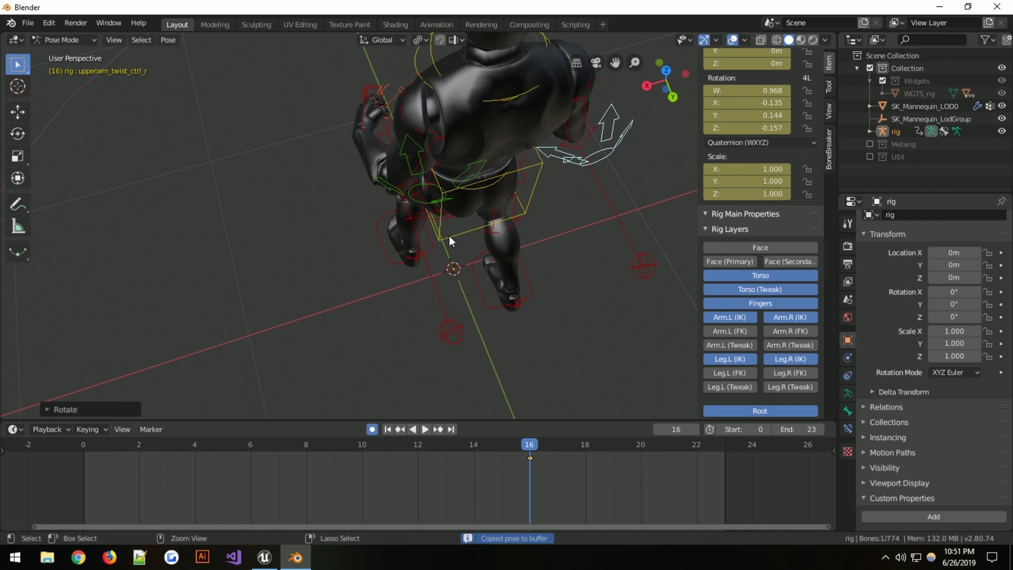
pyautogui.hotkey('ctrl', 'shift', 'v')
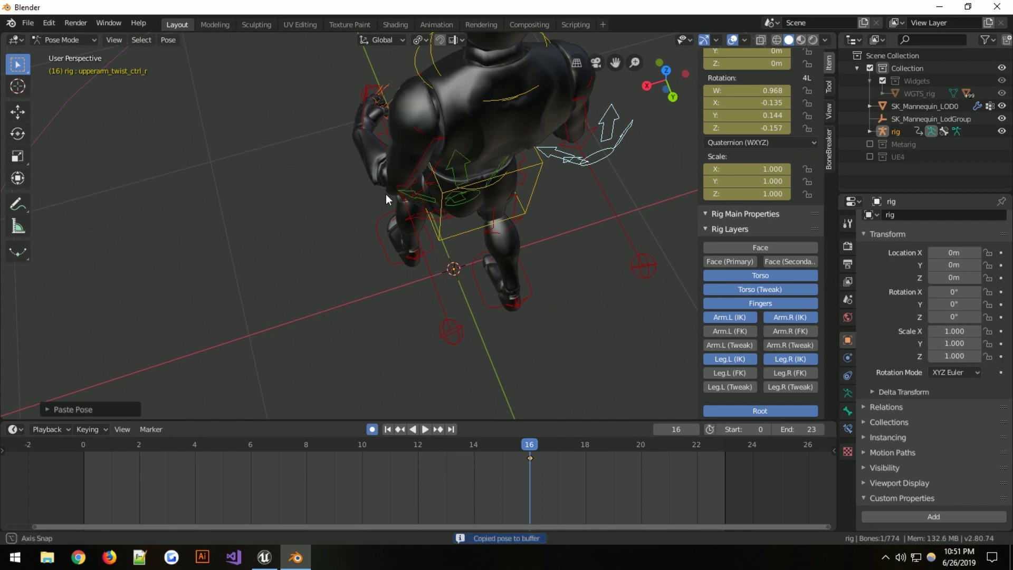
pyautogui.moveTo(385, 194); pyautogui.dragTo(512, 160, button='middle')
pyautogui.scroll(-5, 400, 160)
pyautogui.moveTo(401, 160); pyautogui.dragTo(327, 206, button='middle')
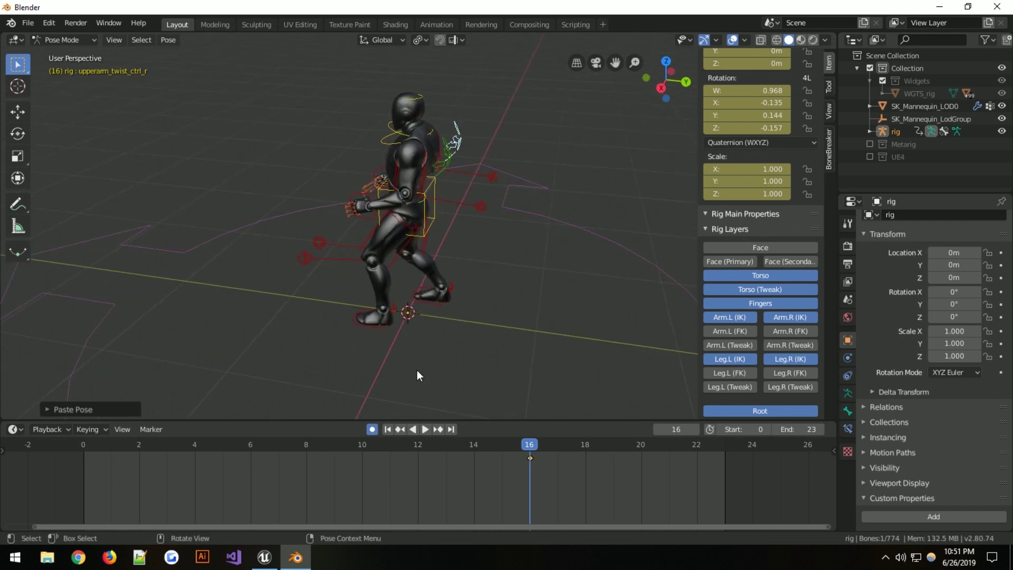
# - Drag the right and left upper-arm twist controls' frame-16 keys to frame 0
pyautogui.click(424, 429)
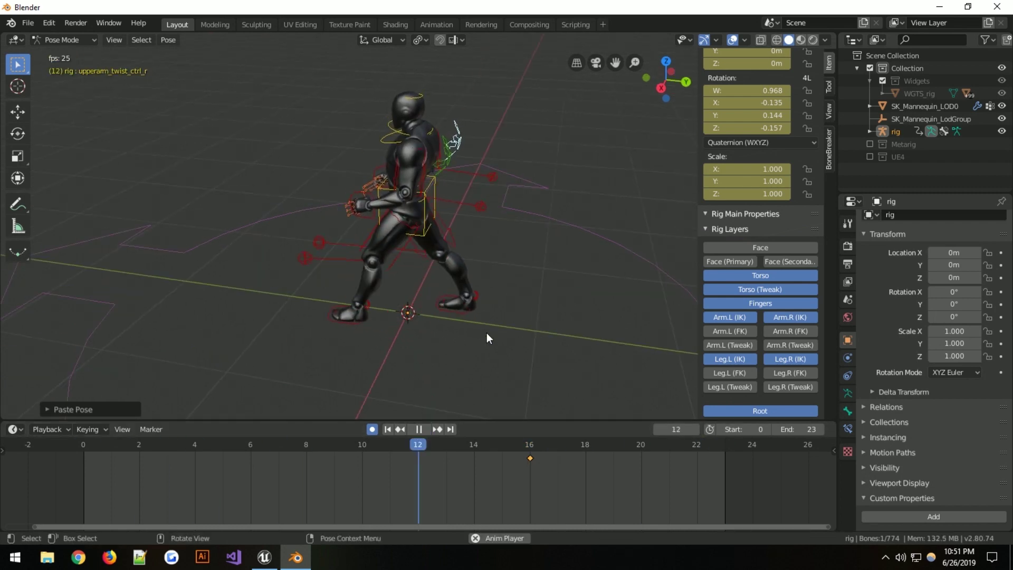
pyautogui.moveTo(445, 315); pyautogui.dragTo(402, 245, button='middle')
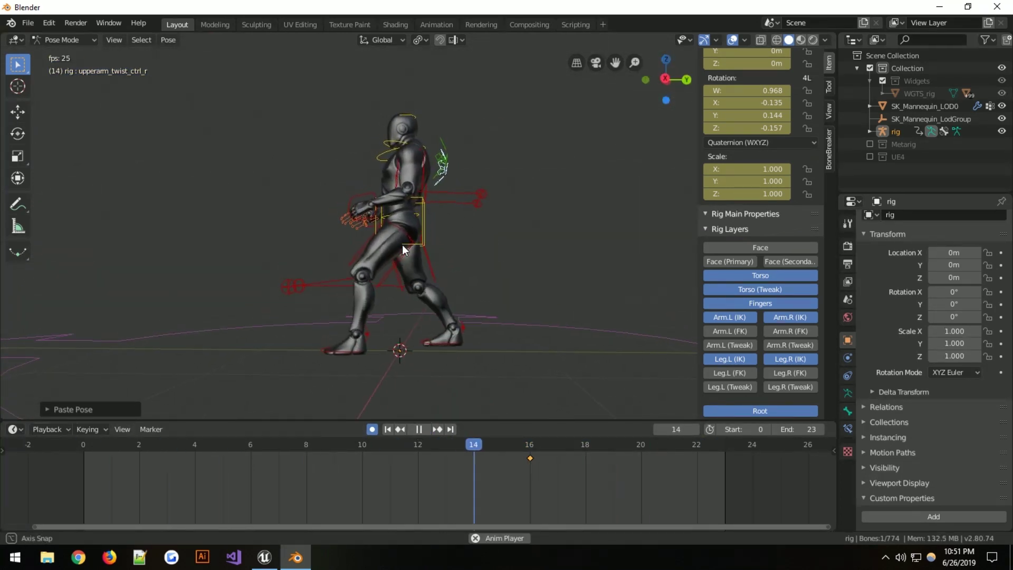
pyautogui.click(417, 428)
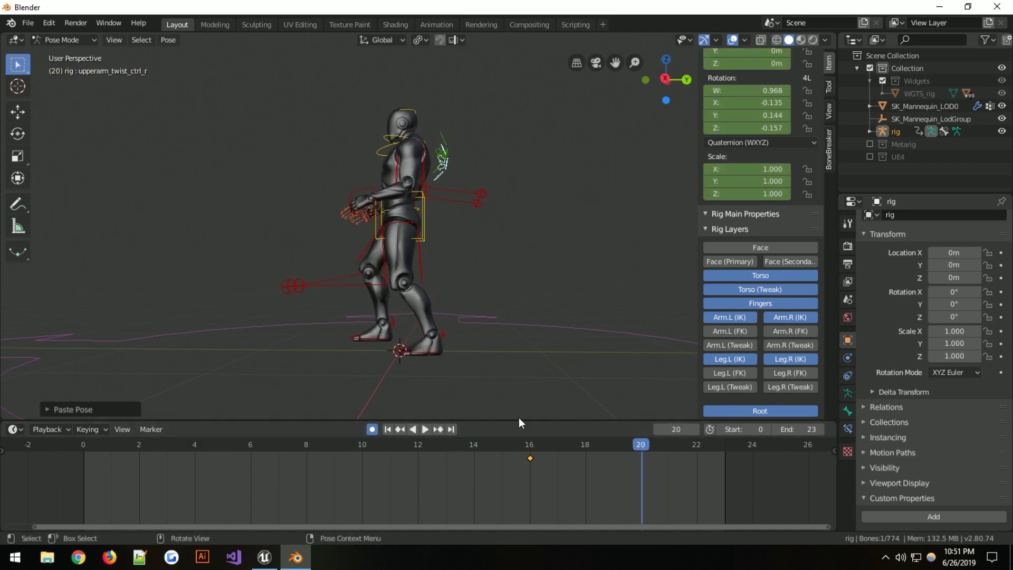
pyautogui.moveTo(531, 458); pyautogui.dragTo(80, 490)
pyautogui.moveTo(457, 153); pyautogui.dragTo(488, 170, button='middle')
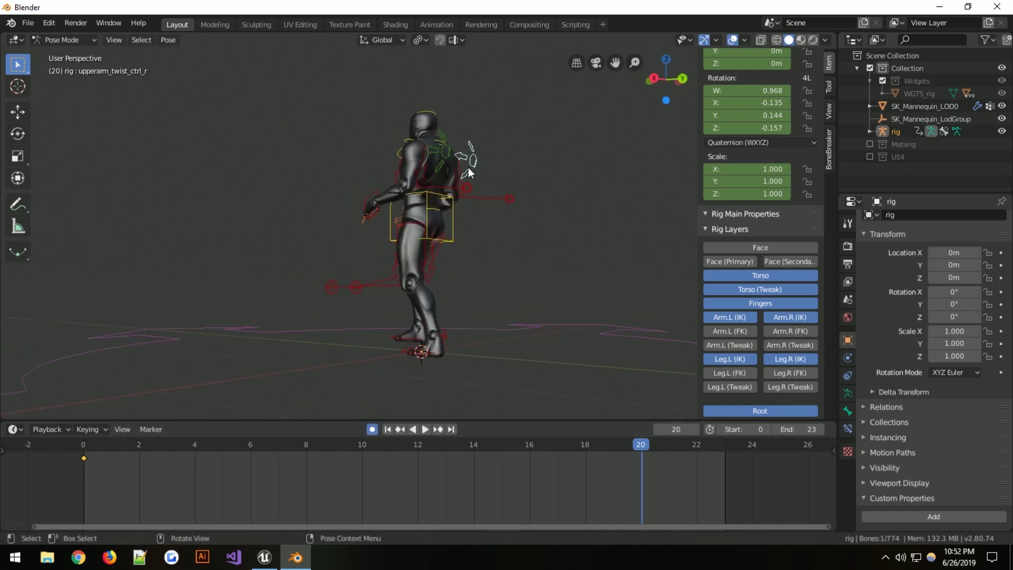
pyautogui.click(439, 132)
pyautogui.moveTo(531, 457); pyautogui.dragTo(85, 507)
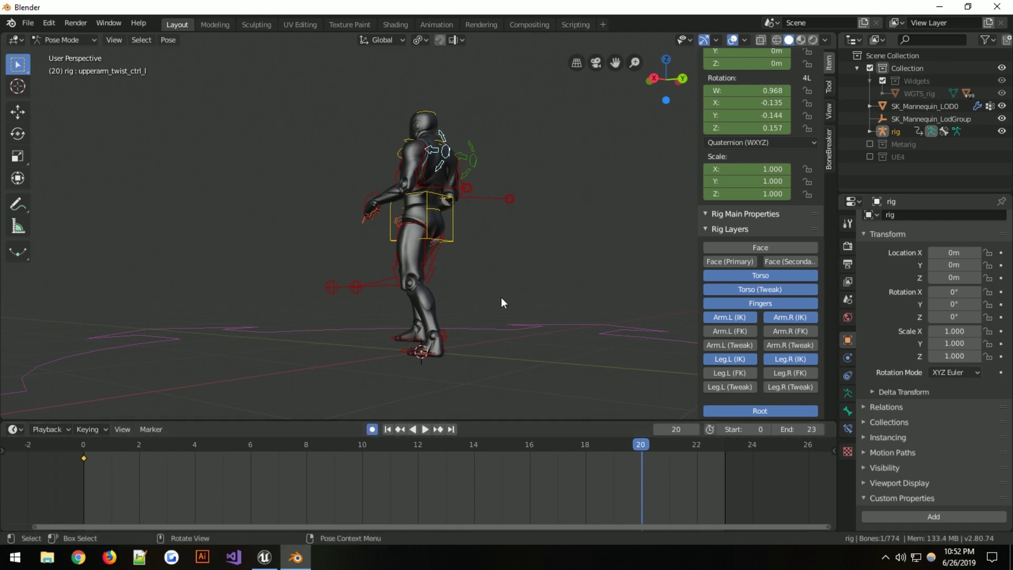
# - Play the walk loop to check it, deselect all bones, and stop playback
pyautogui.click(425, 429)
pyautogui.moveTo(303, 258); pyautogui.dragTo(468, 303, button='middle')
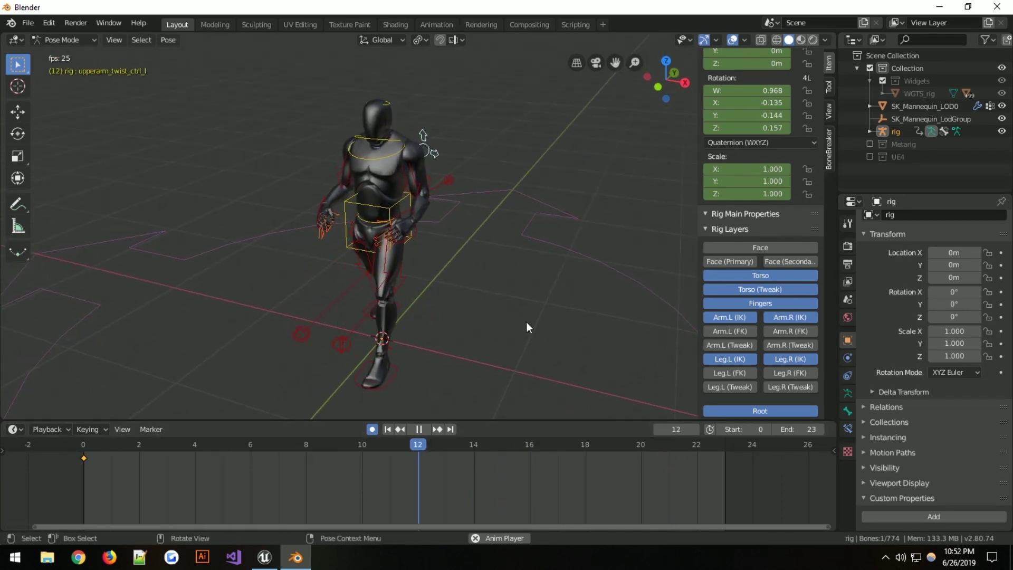
pyautogui.press('a')
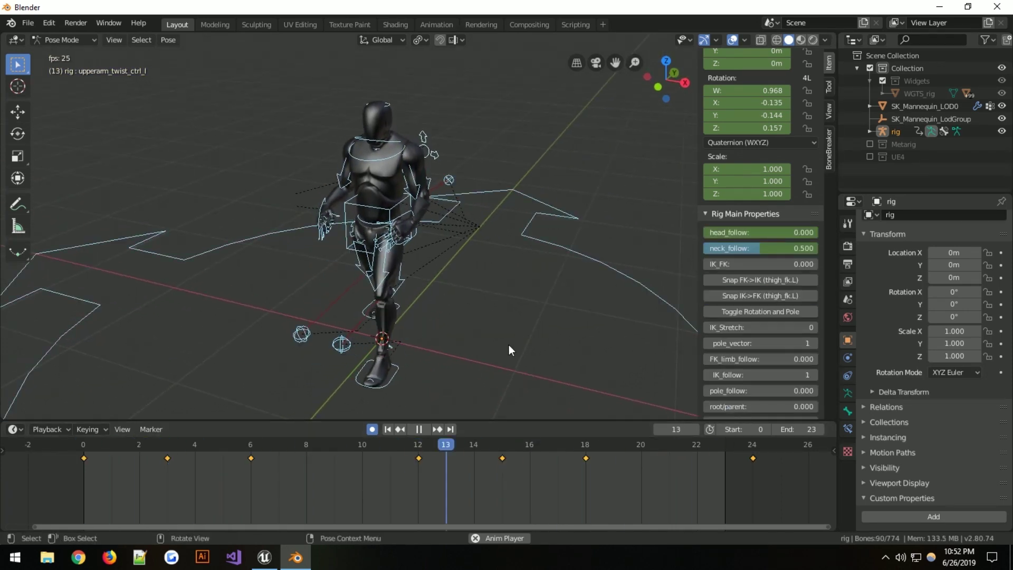
pyautogui.hotkey('alt', 'a')
pyautogui.click(418, 429)
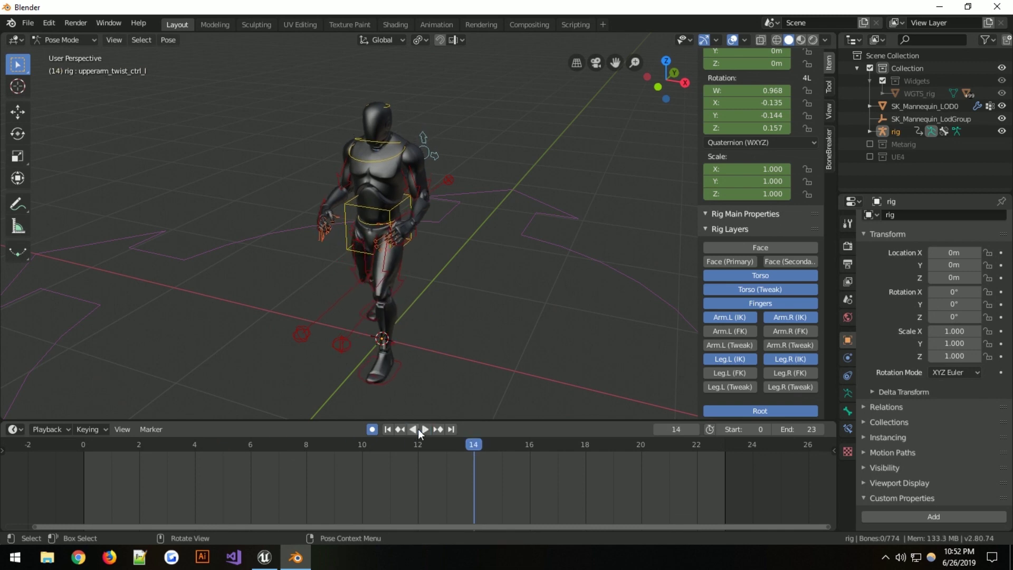
# - Run BoneBreaker's Key All Frames, then exclude Collection and include the UE4 collection
pyautogui.click(828, 158)
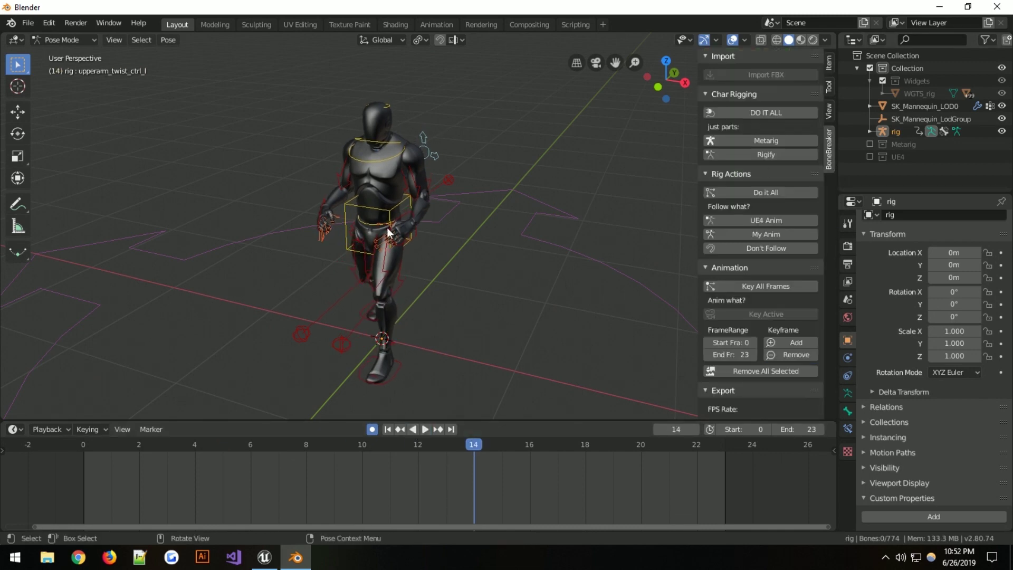
pyautogui.click(728, 286)
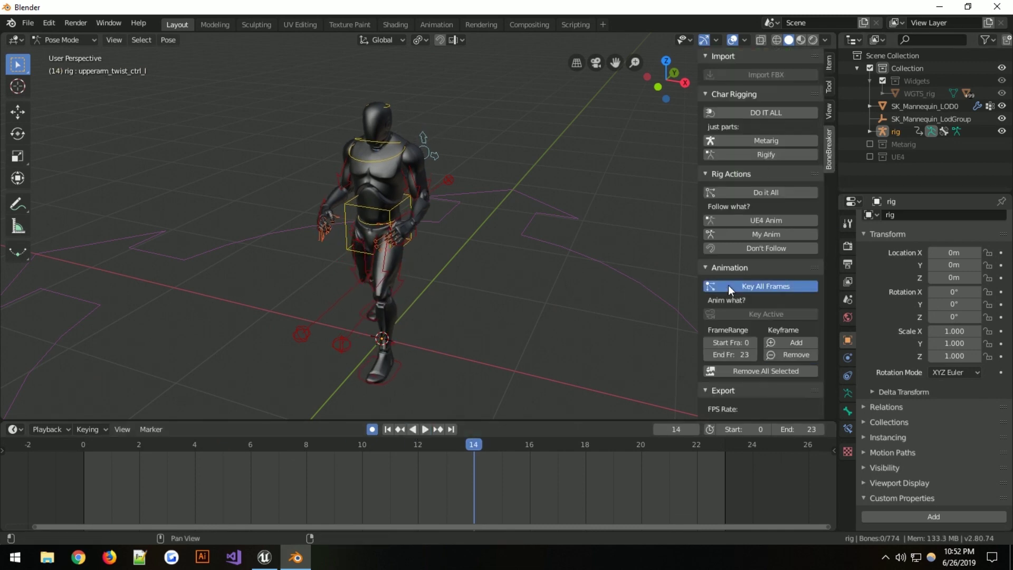
pyautogui.moveTo(510, 290); pyautogui.dragTo(413, 292, button='middle')
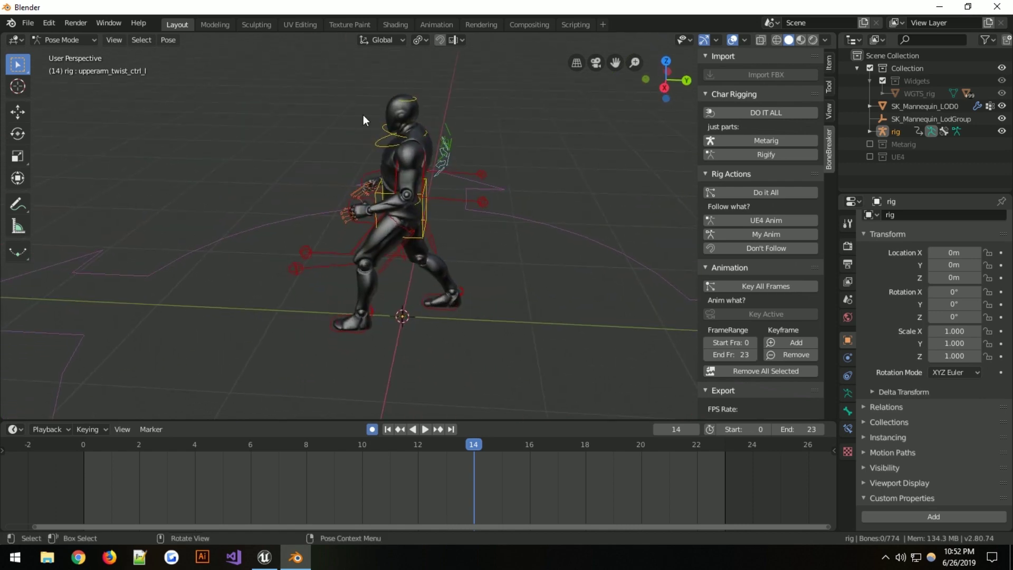
pyautogui.click(869, 68)
pyautogui.click(871, 107)
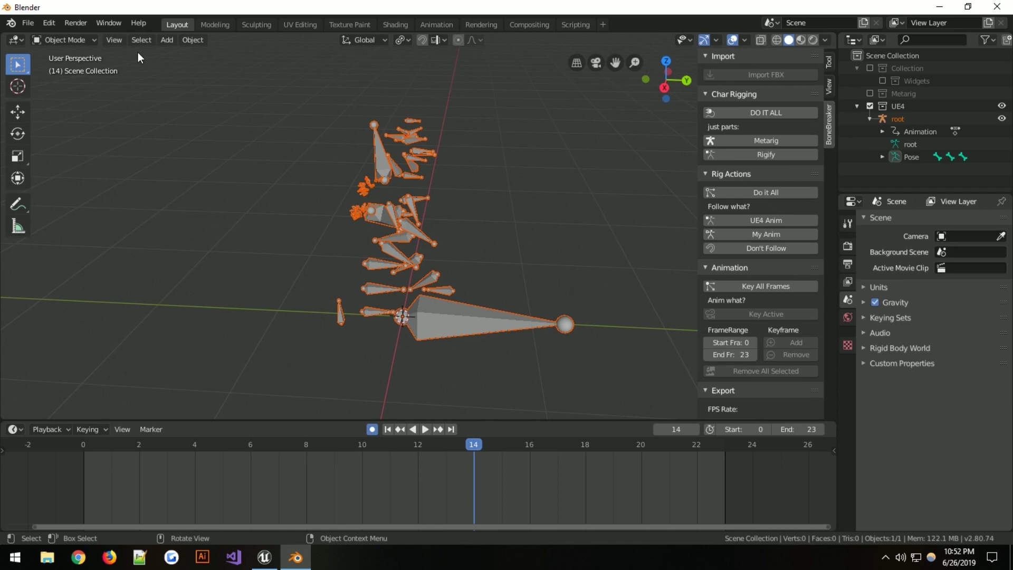
# - Select root, add custom properties prop and prop1, and edit prop
pyautogui.click(454, 324)
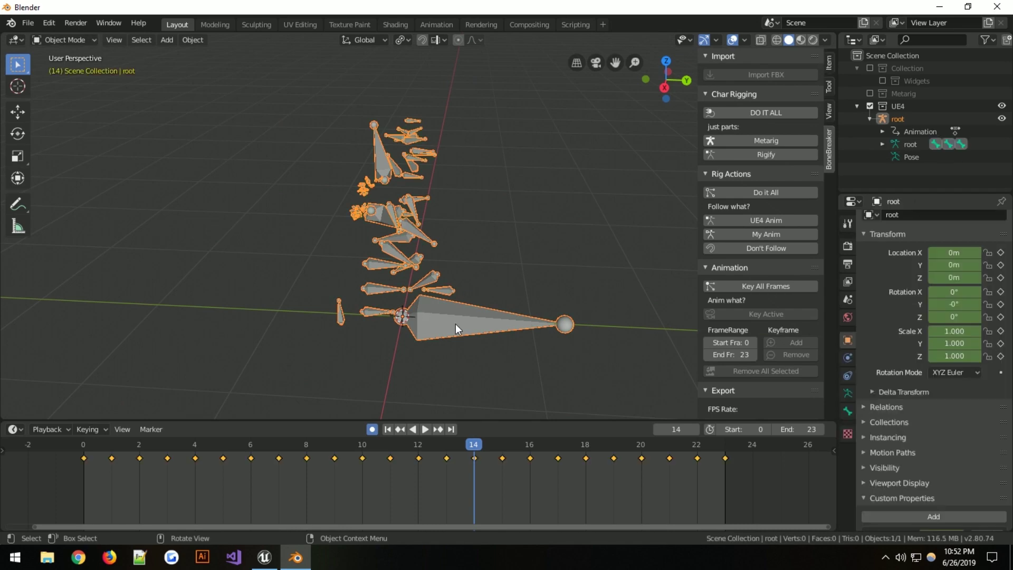
pyautogui.scroll(-2, 941, 433)
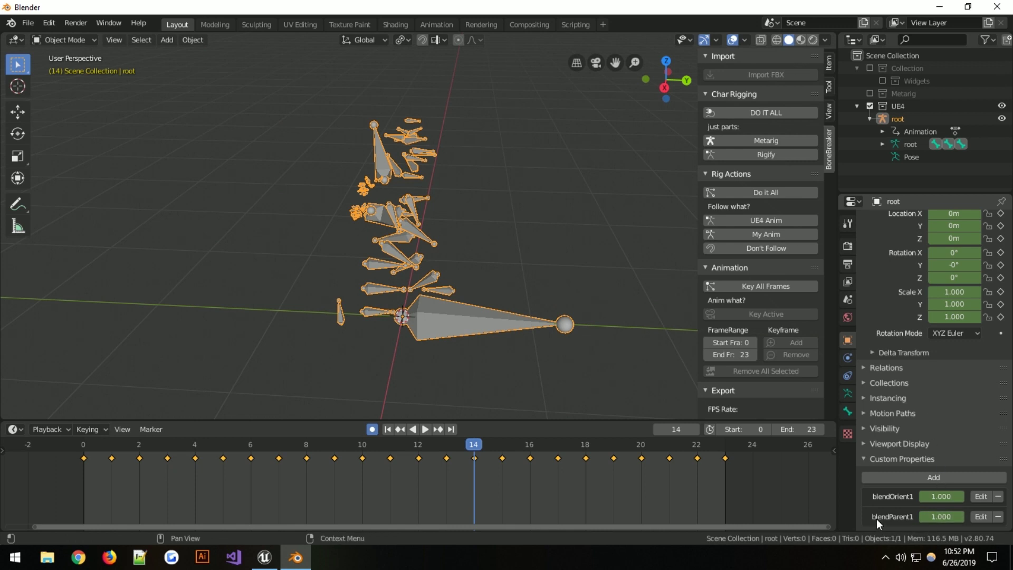
pyautogui.click(938, 474)
pyautogui.click(944, 455)
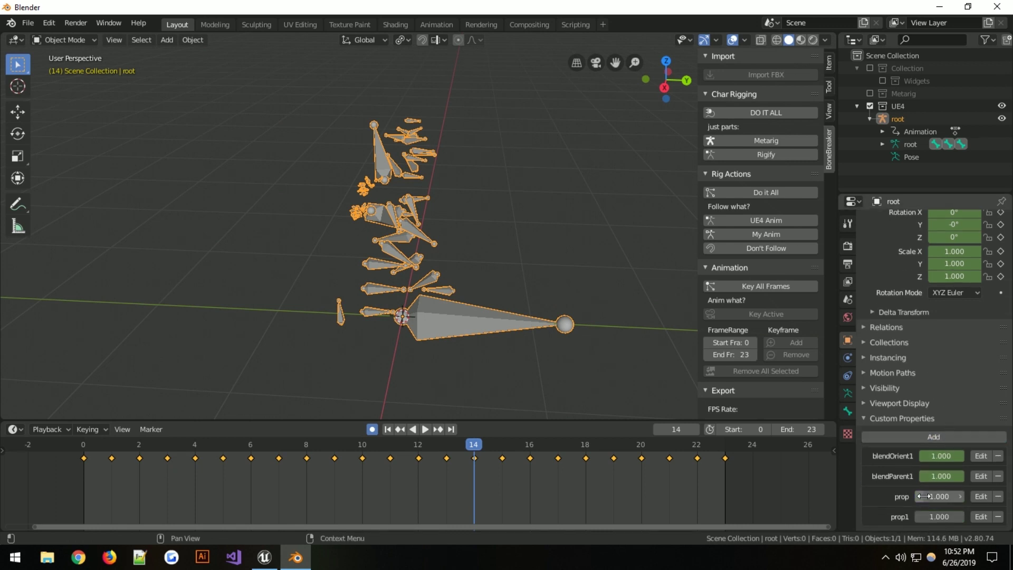
pyautogui.click(983, 496)
# - Rename the custom property prop to footIK_l
pyautogui.click(903, 420)
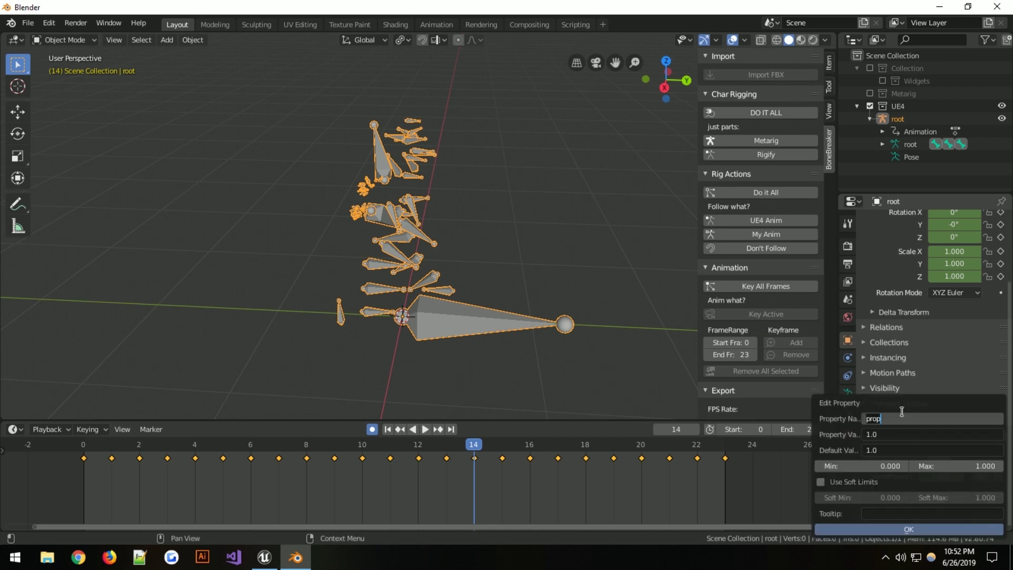
pyautogui.write('footIK_l')
pyautogui.press('Return')
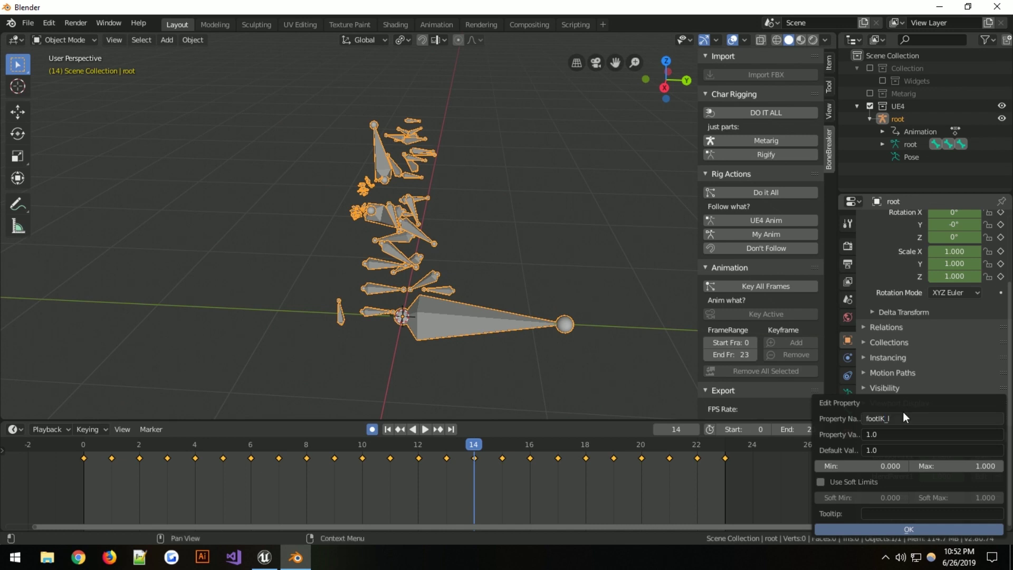
pyautogui.click(924, 528)
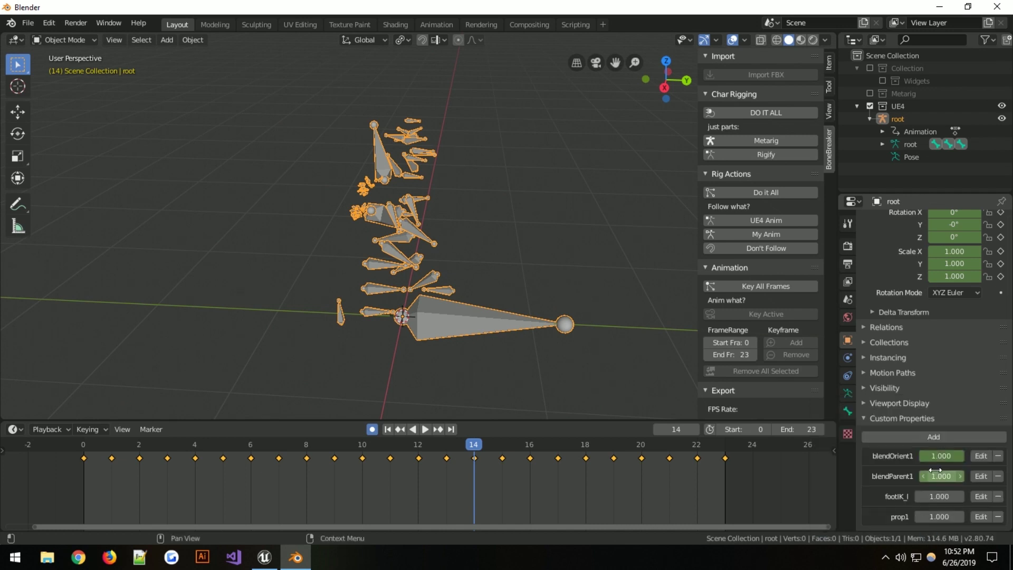
# - Rename prop1 to footIK_r and scrub the playhead back to frame 0
pyautogui.click(985, 516)
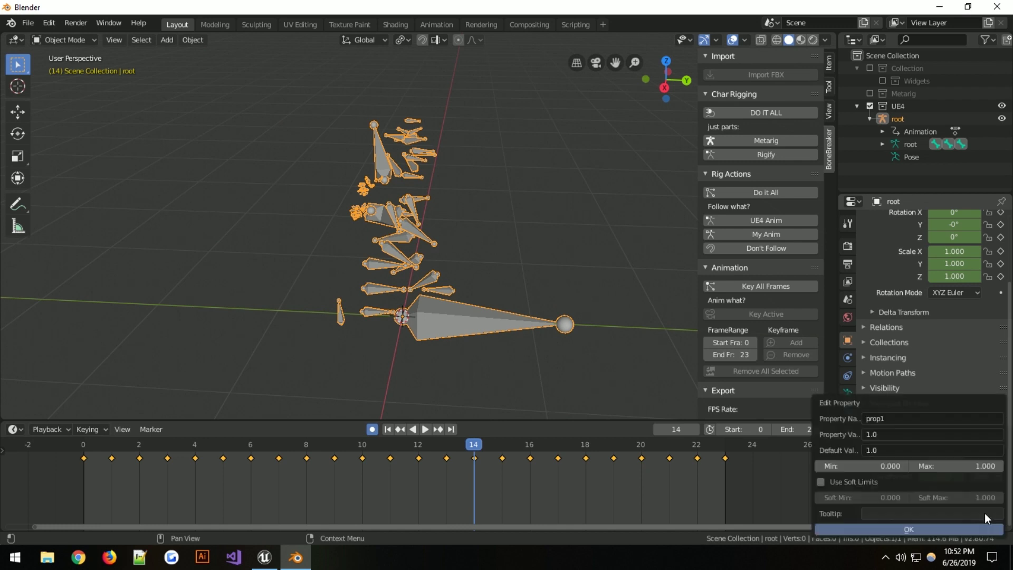
pyautogui.click(933, 413)
pyautogui.write('f')
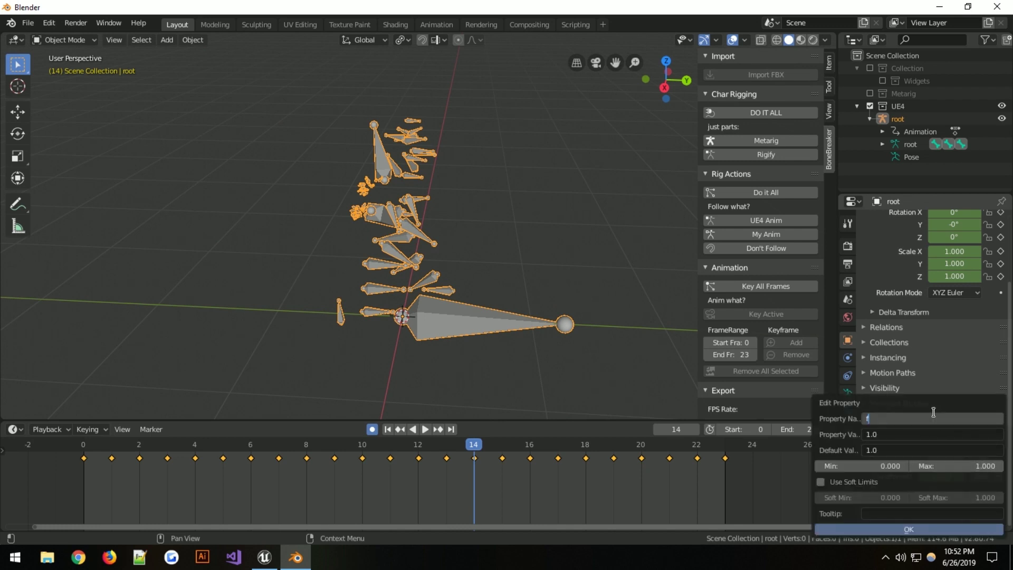
pyautogui.write('ootIK_r')
pyautogui.click(942, 529)
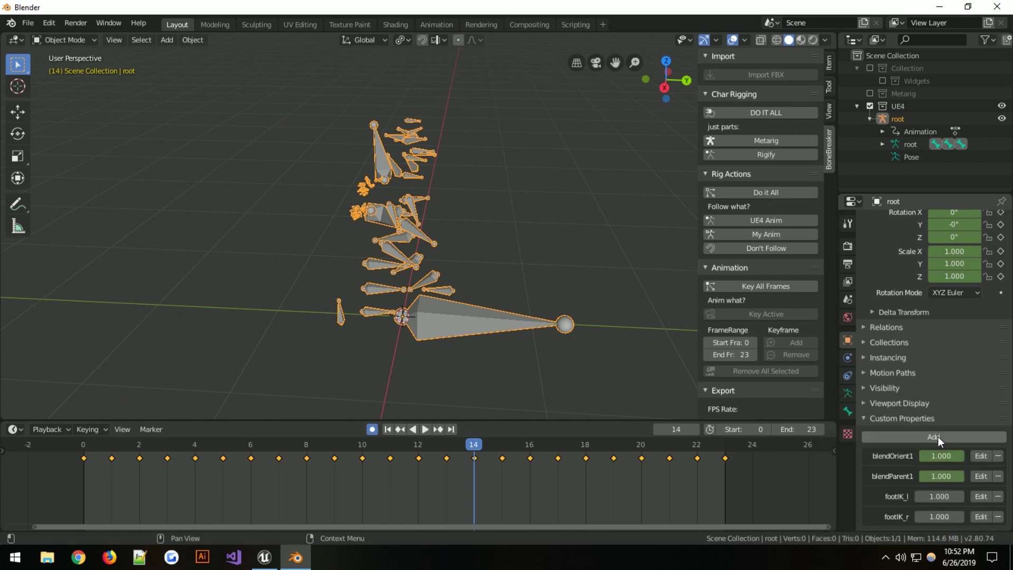
pyautogui.moveTo(475, 445); pyautogui.dragTo(77, 445)
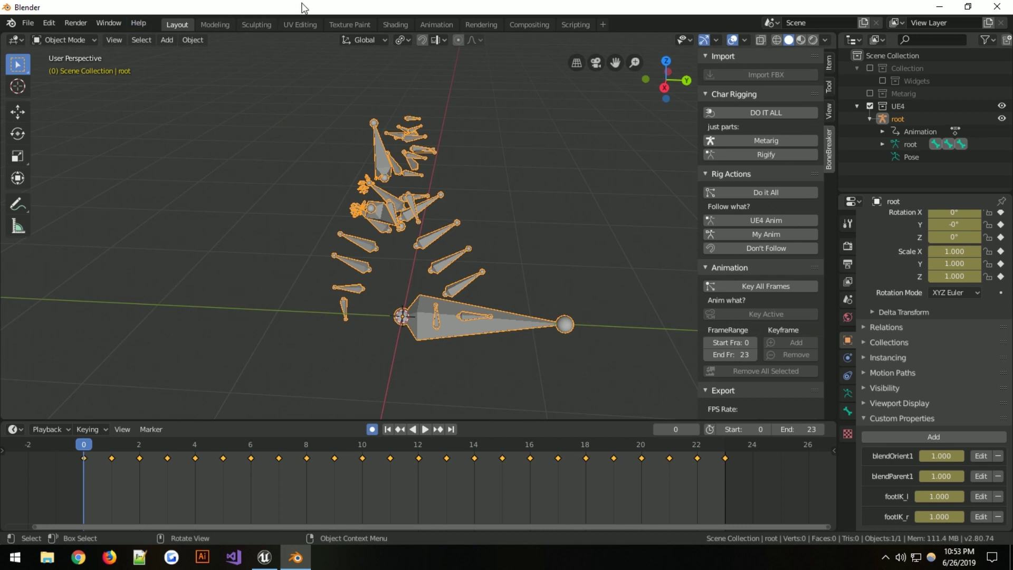
# - Open the Animation workspace to see root's footIK_l and footIK_r channels in the Dope Sheet
pyautogui.click(428, 22)
pyautogui.moveTo(582, 294); pyautogui.dragTo(278, 379, button='middle')
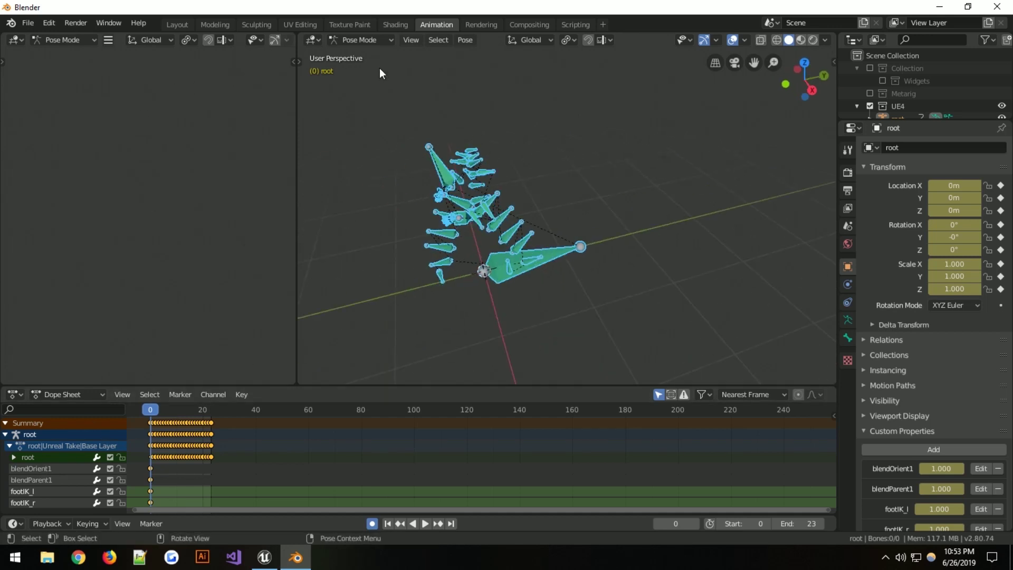
# - Add a new Animation workspace from General > Animation
pyautogui.click(602, 25)
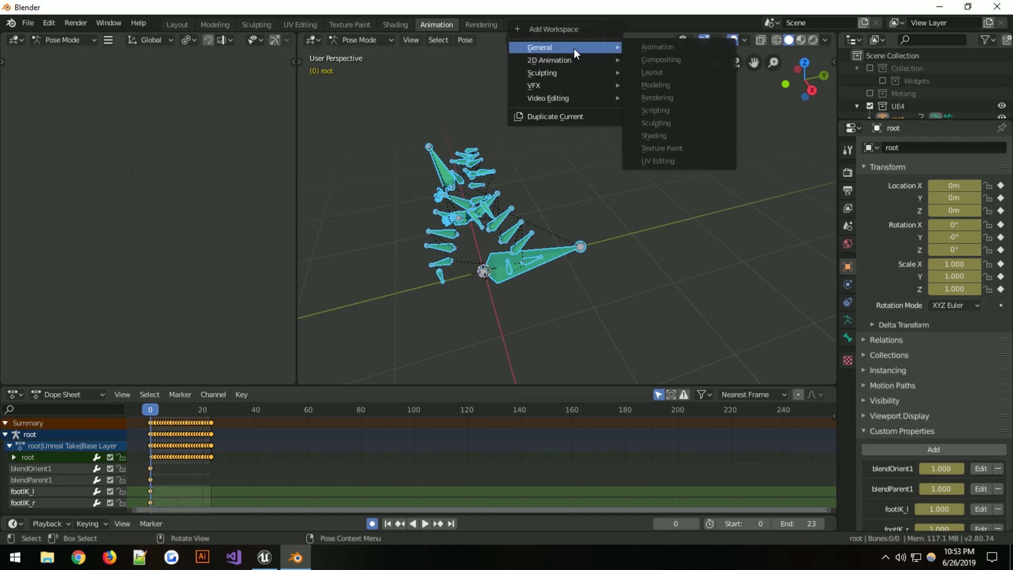
pyautogui.moveTo(567, 64)
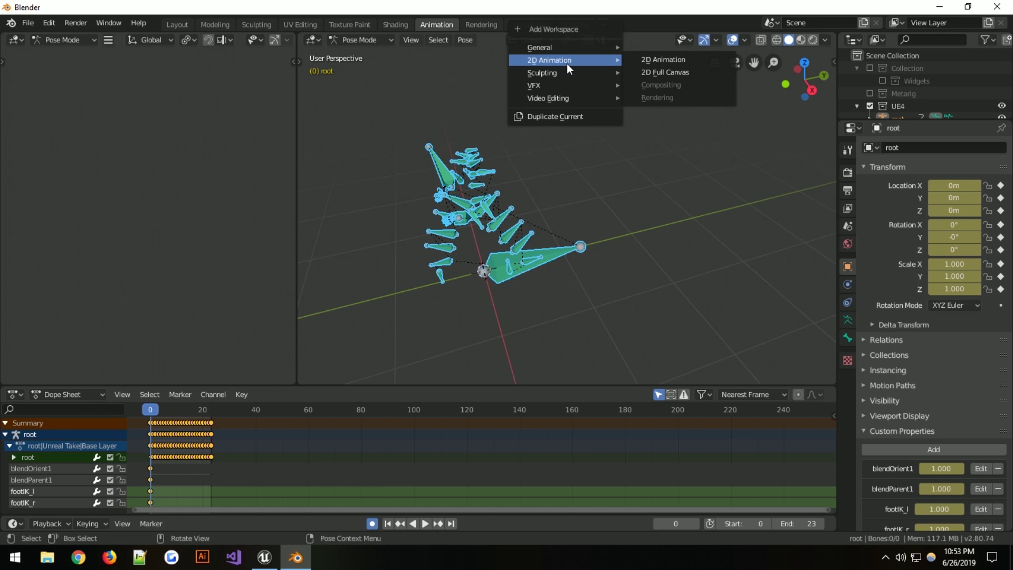
pyautogui.moveTo(574, 44)
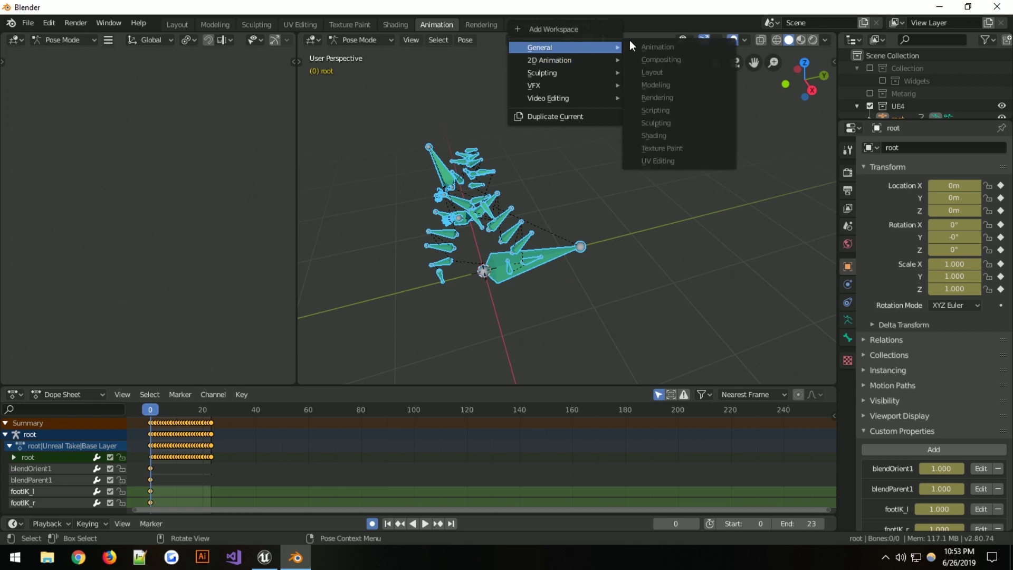
pyautogui.click(654, 47)
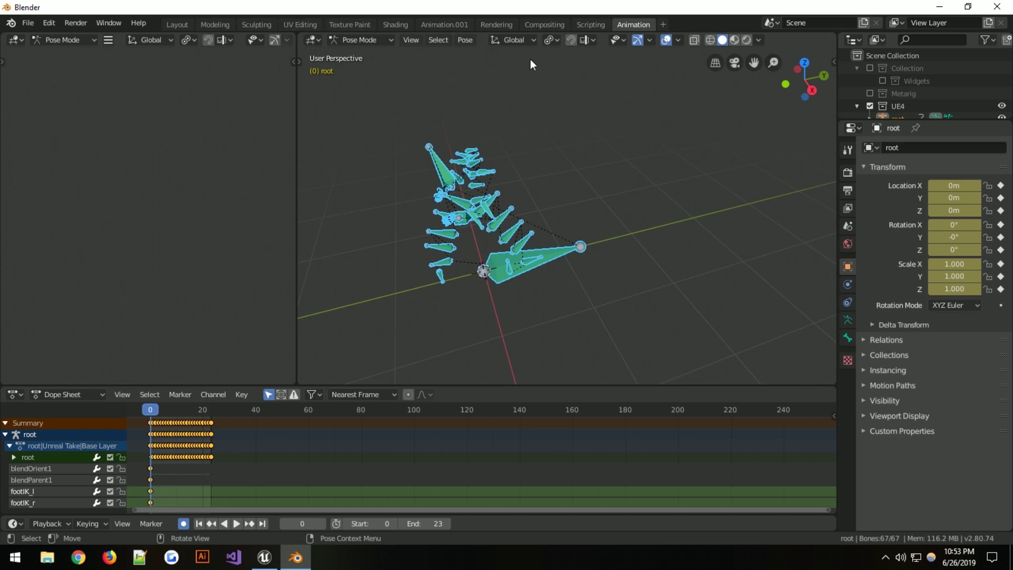
# - In Animation.001, deselect all bones and join the viewport with its neighbouring area
pyautogui.click(438, 23)
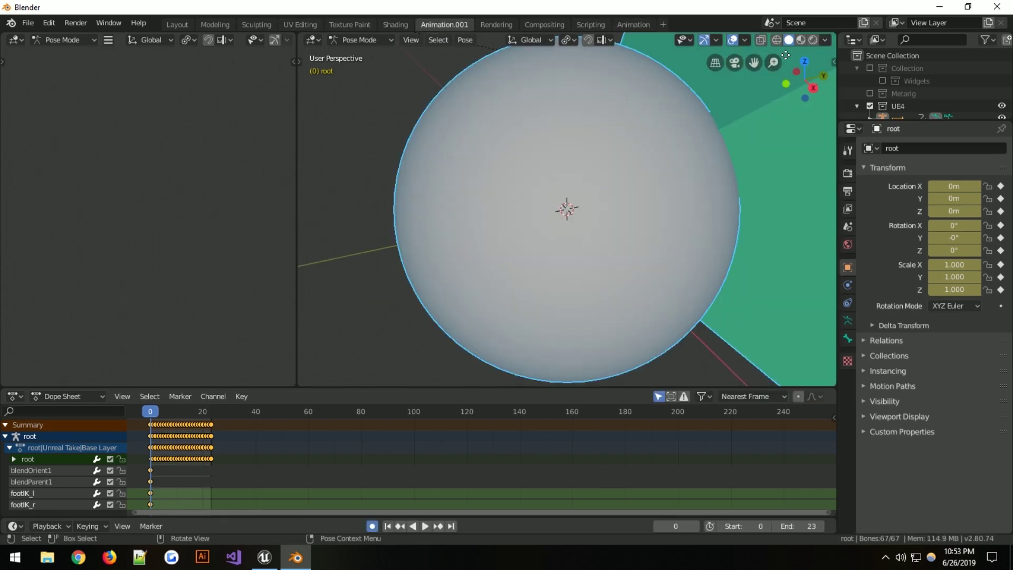
pyautogui.click(289, 64)
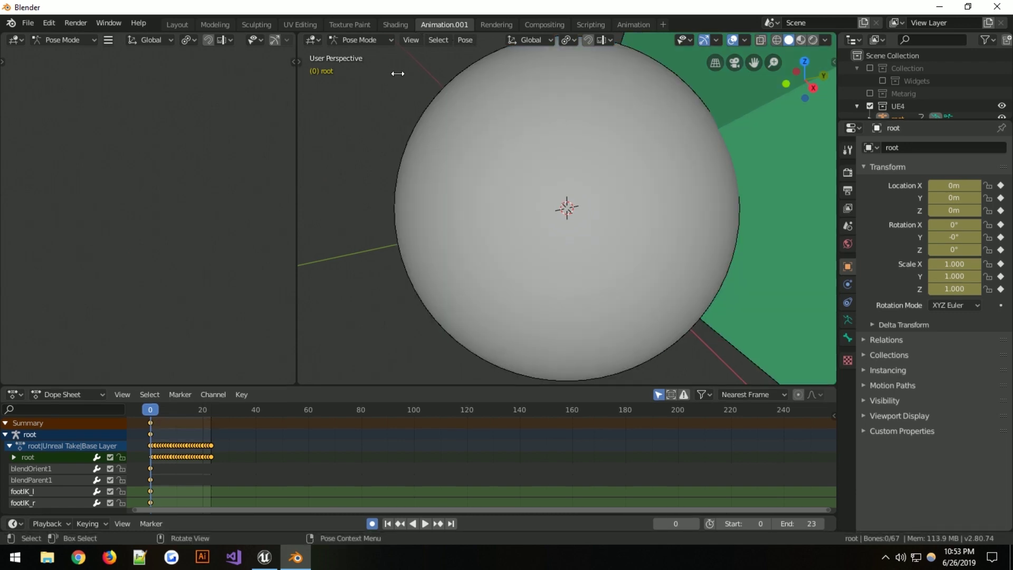
pyautogui.moveTo(293, 36); pyautogui.dragTo(458, 143)
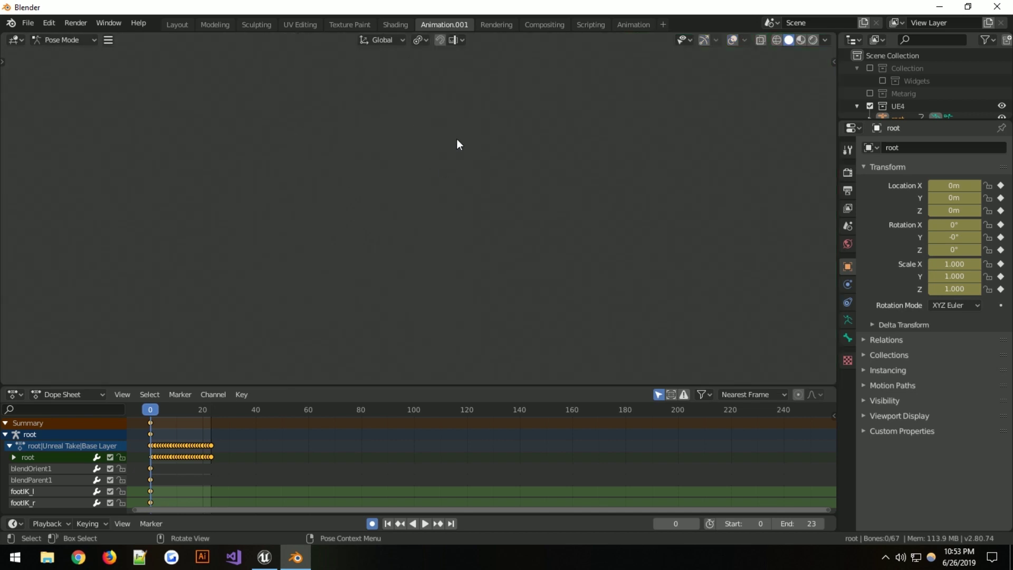
# - Make the area a Graph Editor, delete blendOrient1 and blendParent1, then select footIK_r
pyautogui.click(16, 40)
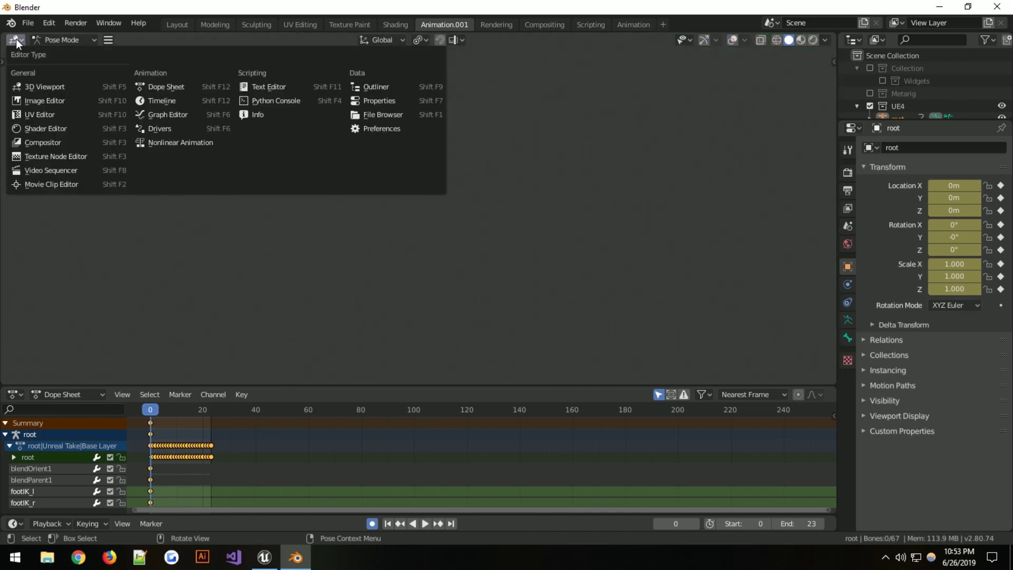
pyautogui.click(160, 118)
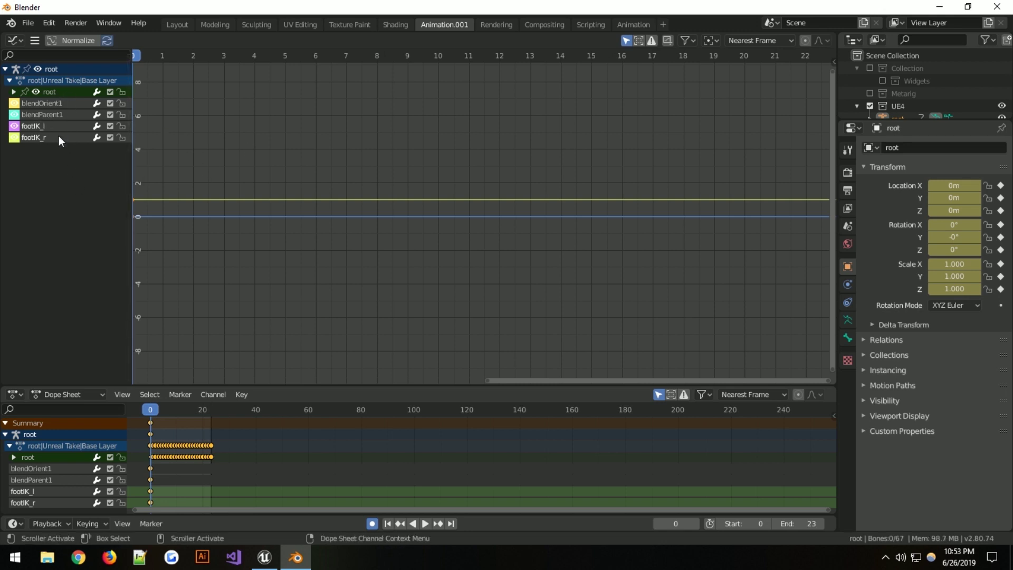
pyautogui.click(56, 106)
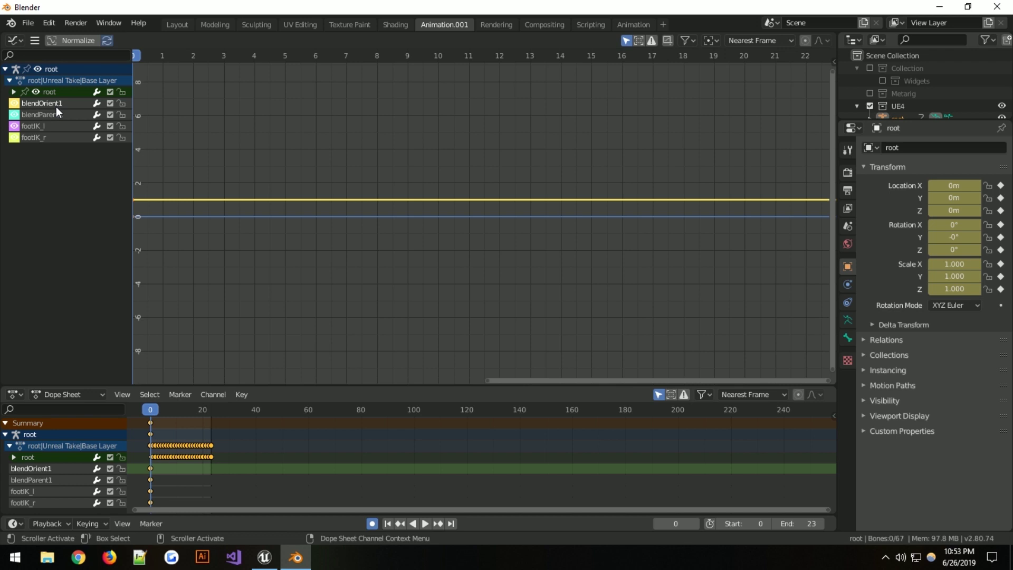
pyautogui.press('Delete')
pyautogui.click(50, 100)
pyautogui.press('Delete')
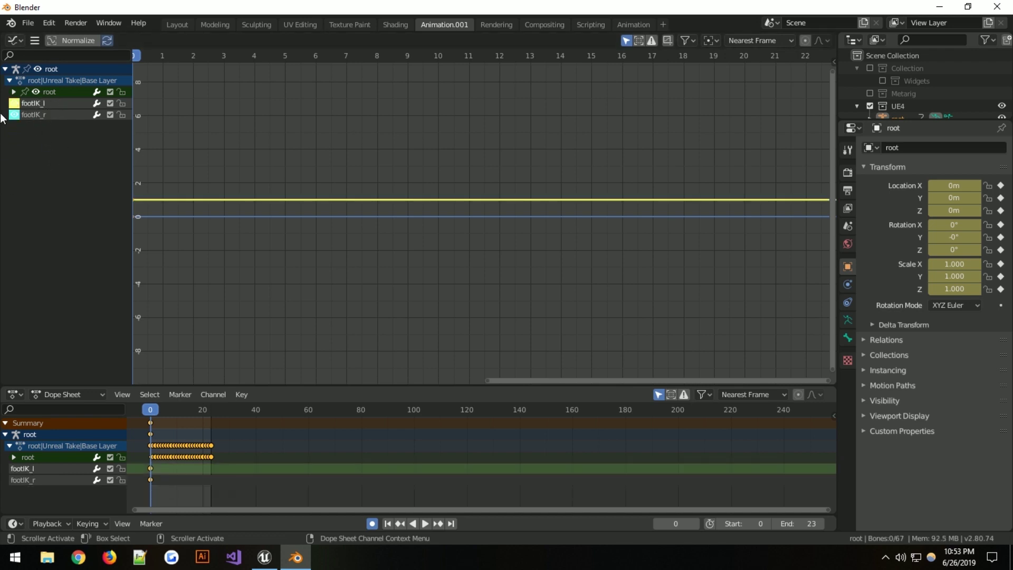
pyautogui.click(32, 114)
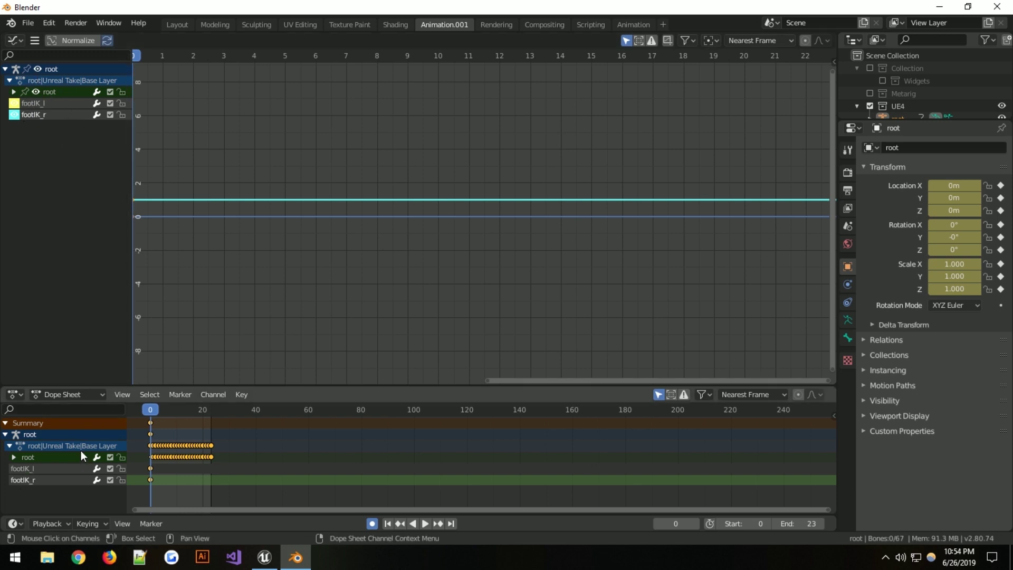
# - Re-include the mannequin collection, put its rig in Pose Mode and select the foot_ik.L bone
pyautogui.click(177, 25)
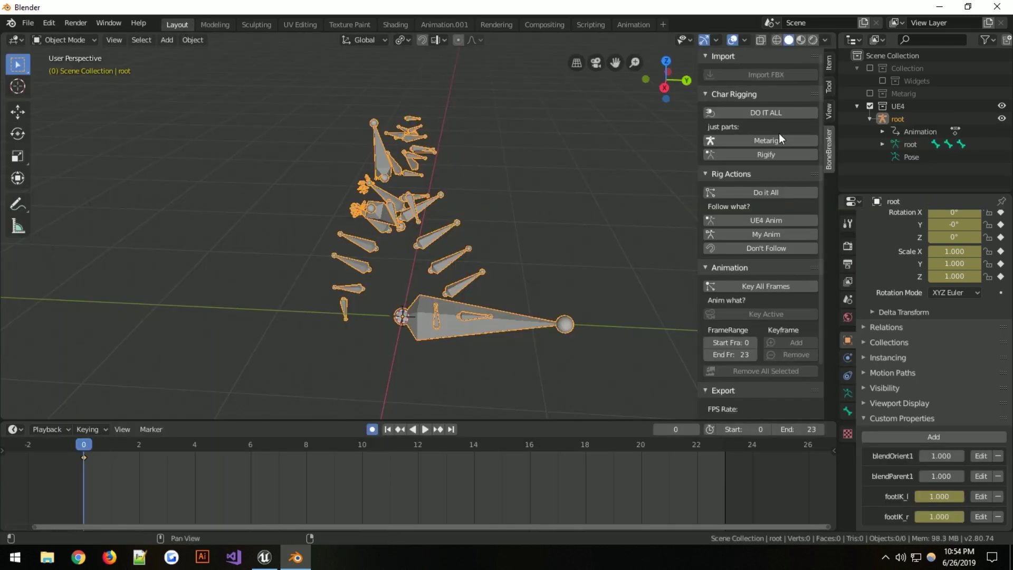
pyautogui.click(870, 68)
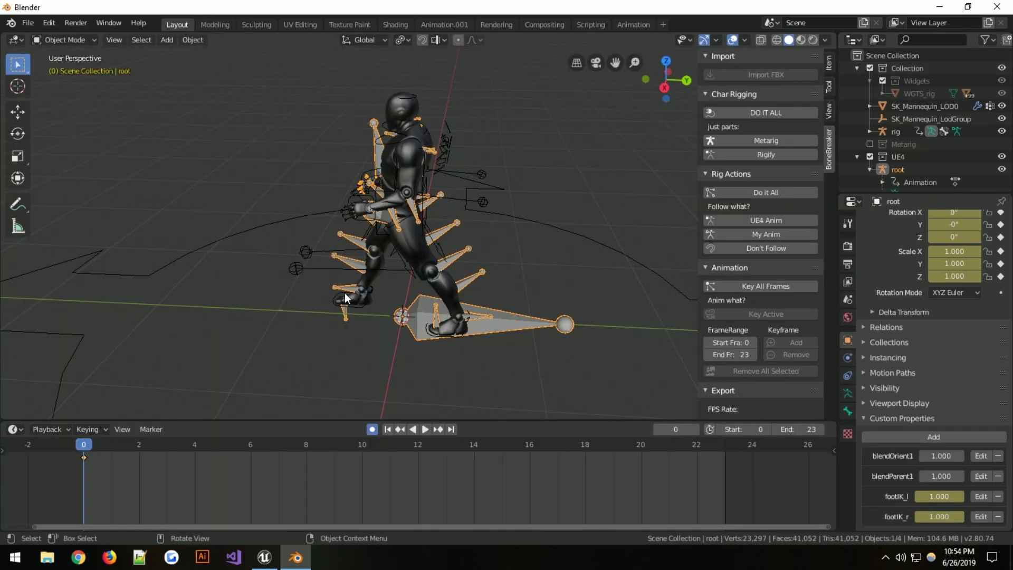
pyautogui.click(198, 246)
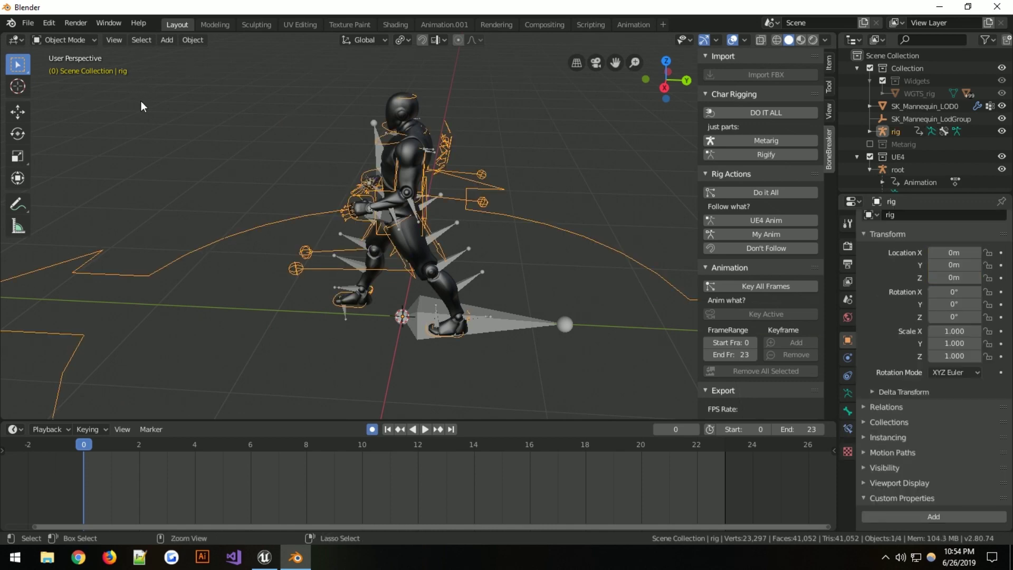
pyautogui.hotkey('ctrl', 'Tab')
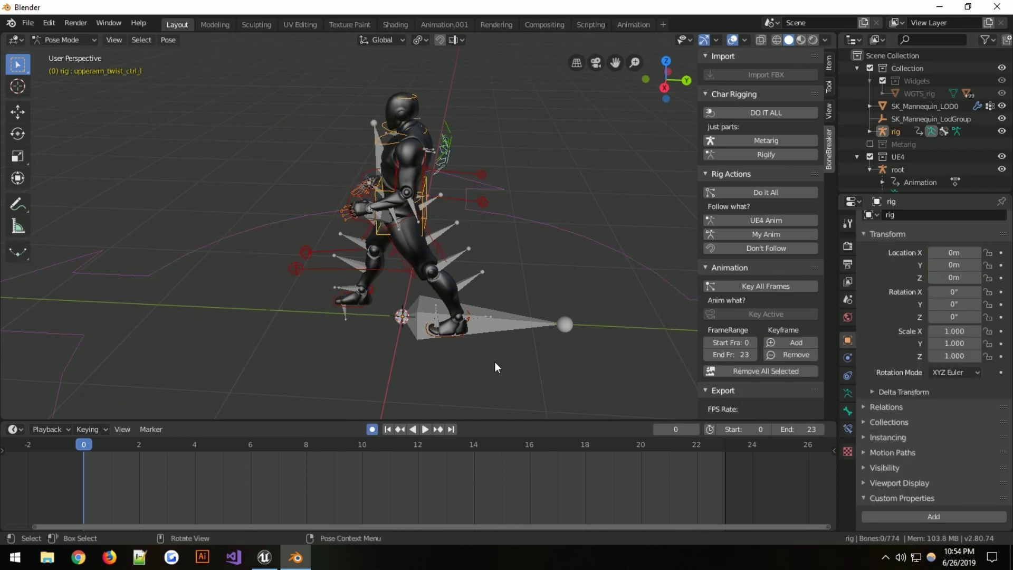
pyautogui.click(458, 334)
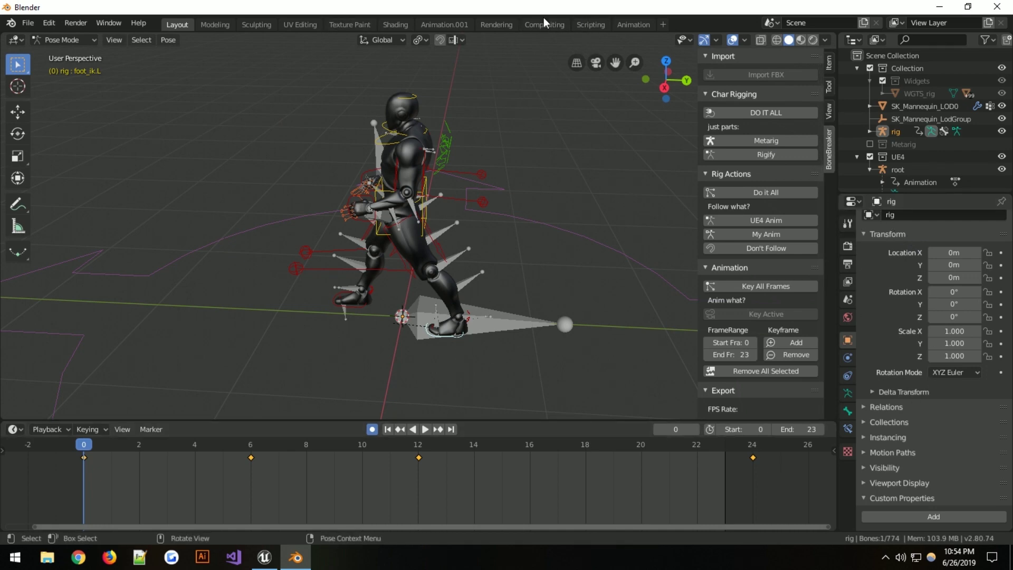
pyautogui.click(628, 25)
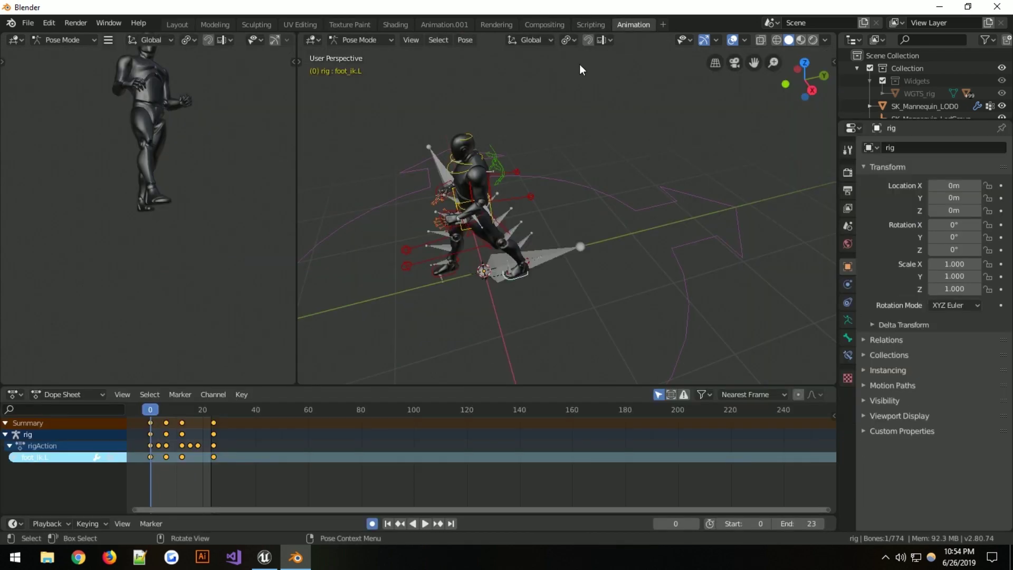
# - In Animation.001, frame all keyframes in both the dope sheet and the graph editor
pyautogui.click(457, 25)
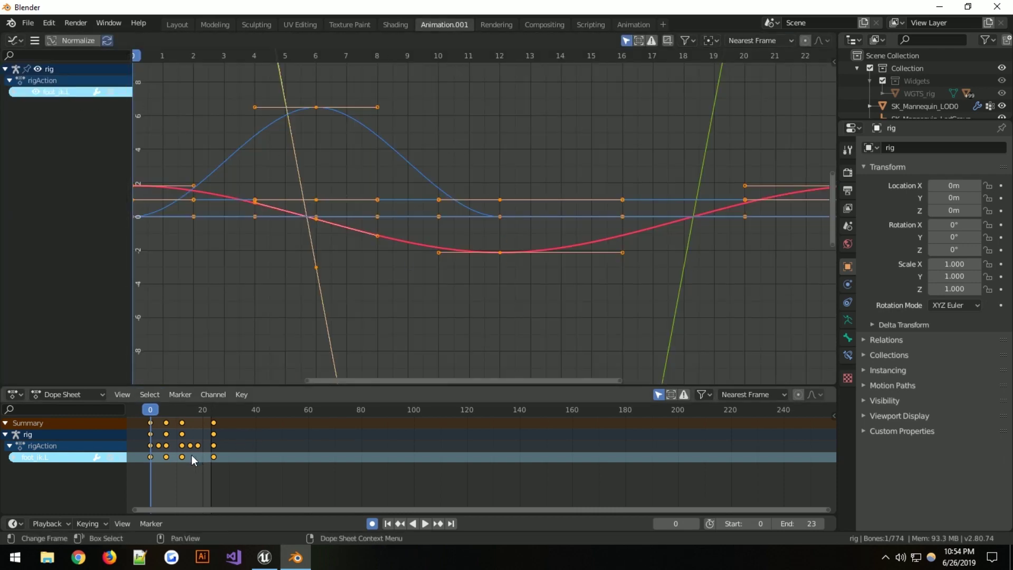
pyautogui.press('Home')
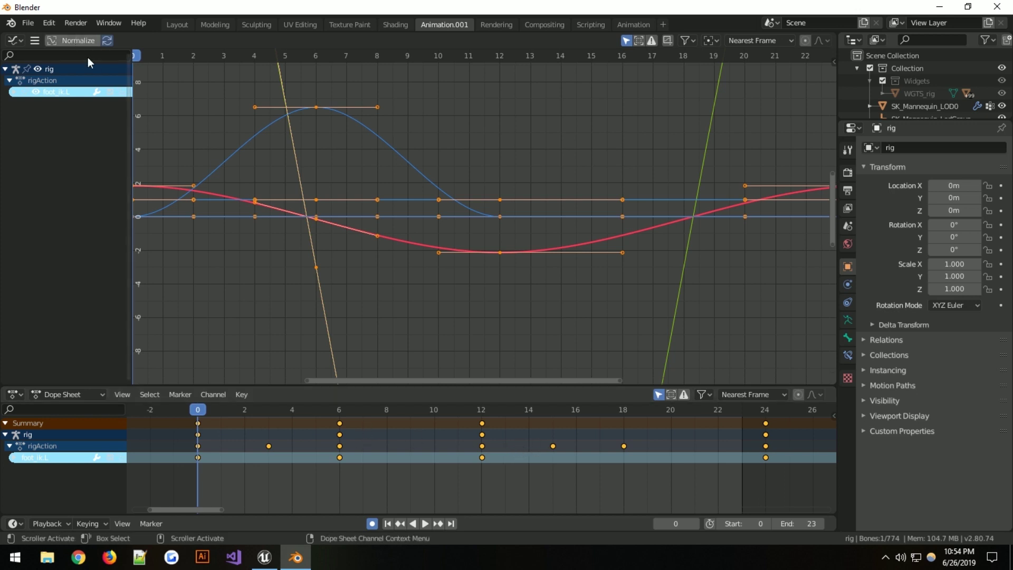
pyautogui.press('Home')
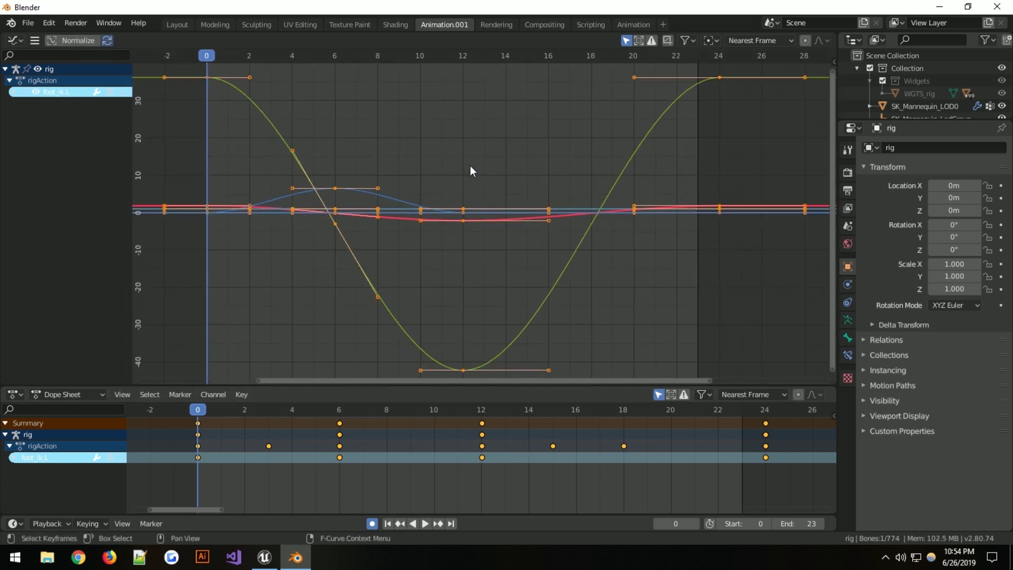
# - Hide all foot_ik.L curves except Z Location, and select that curve
pyautogui.click(13, 92)
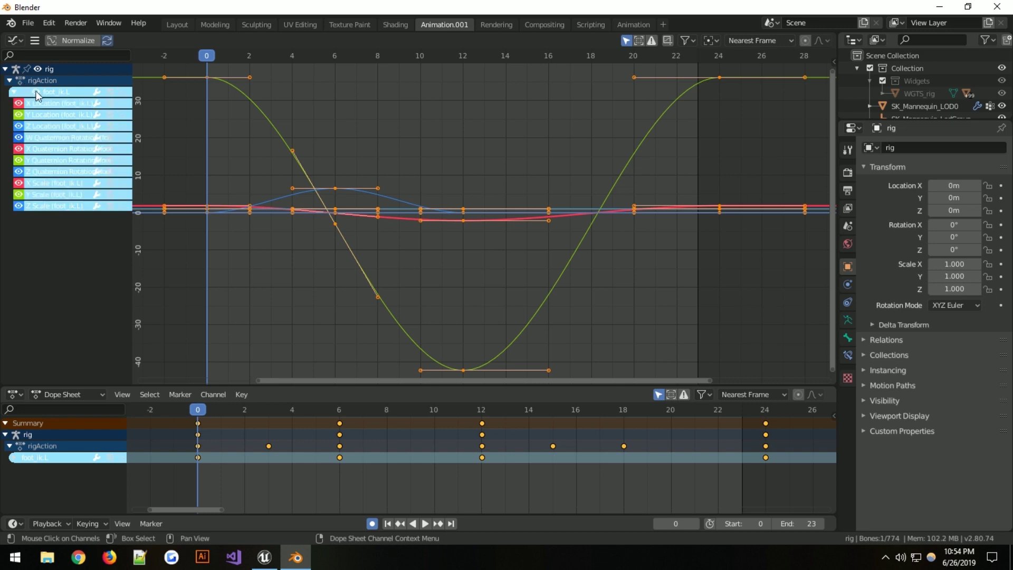
pyautogui.click(36, 92)
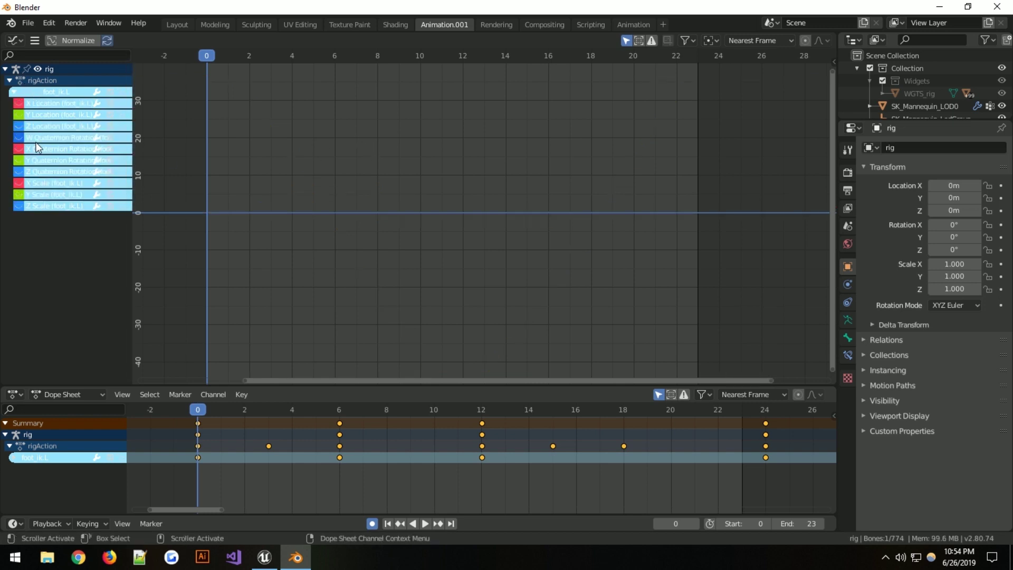
pyautogui.click(21, 122)
pyautogui.click(49, 122)
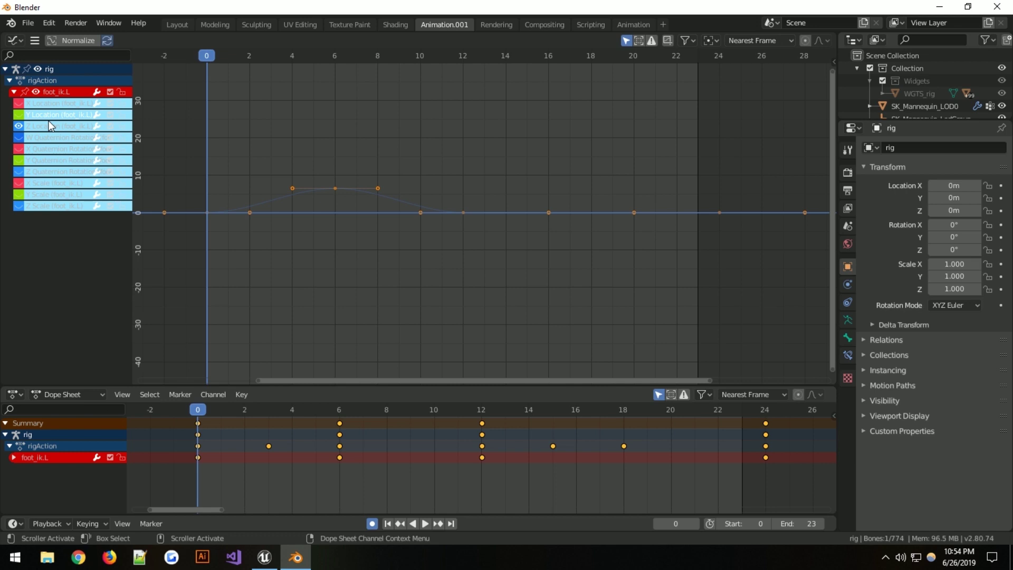
pyautogui.click(50, 124)
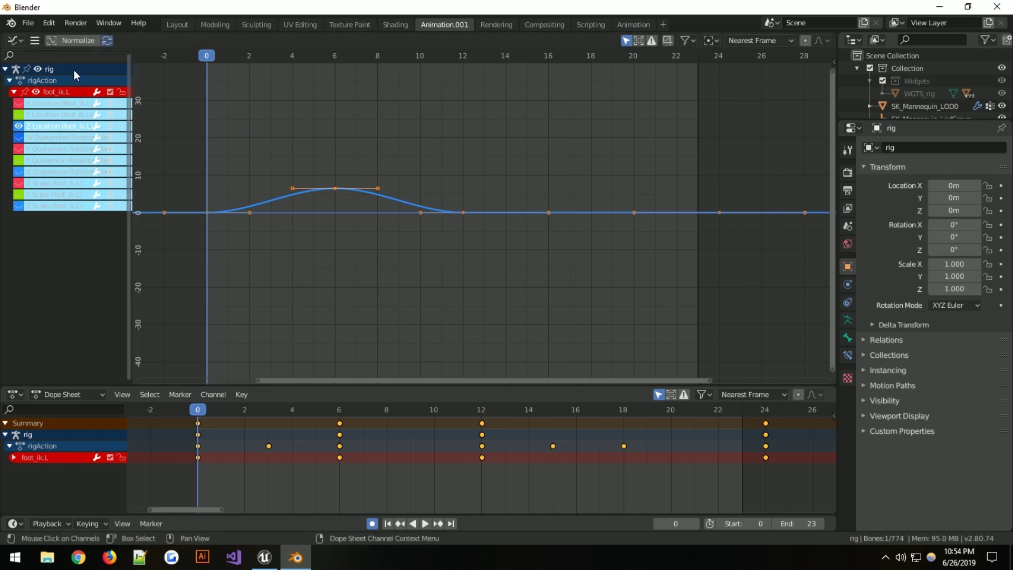
pyautogui.click(179, 24)
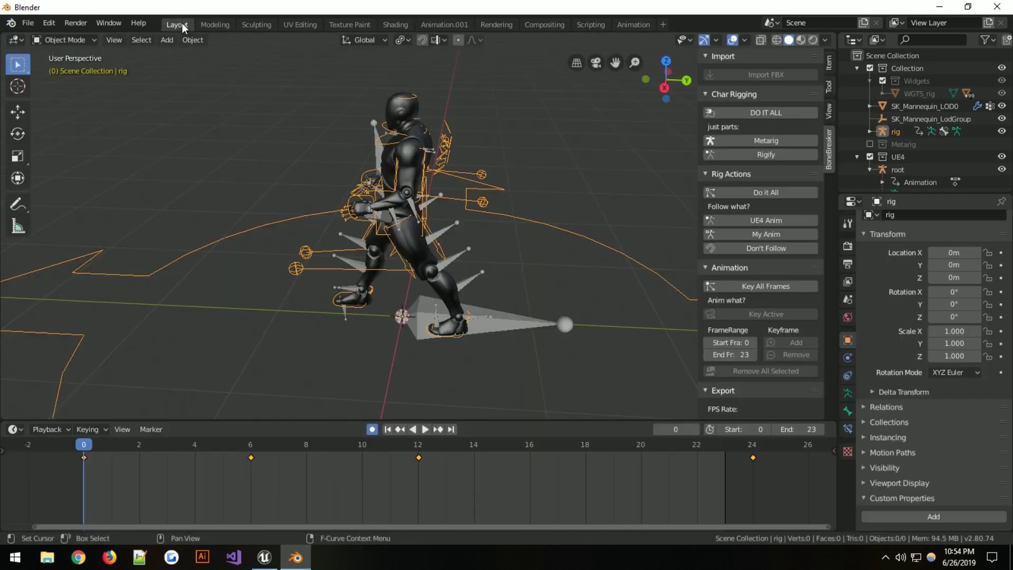
# - Key the root armature's transforms at frame 0 and exclude the mannequin collection
pyautogui.click(506, 314)
pyautogui.press('i')
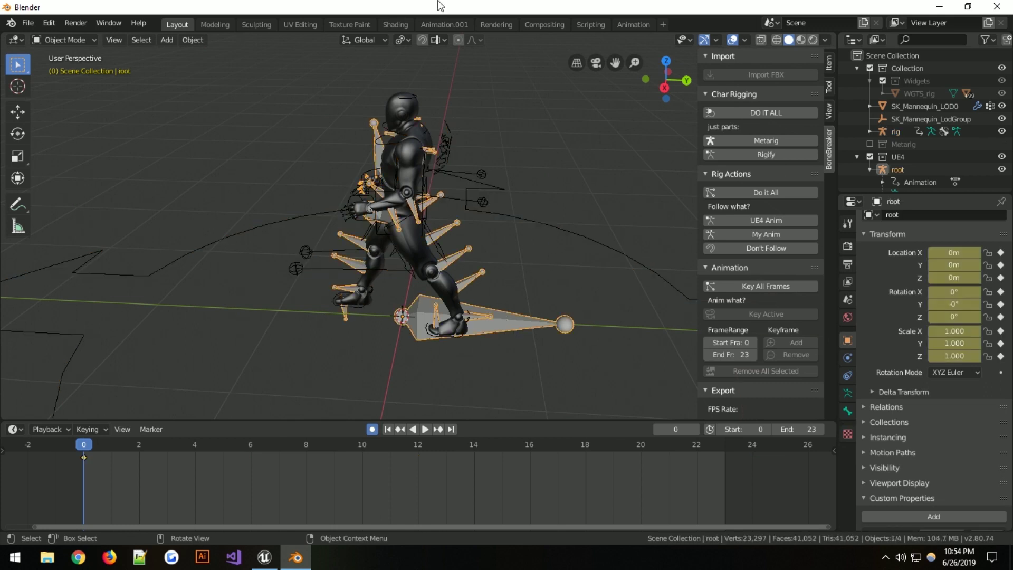
pyautogui.click(870, 68)
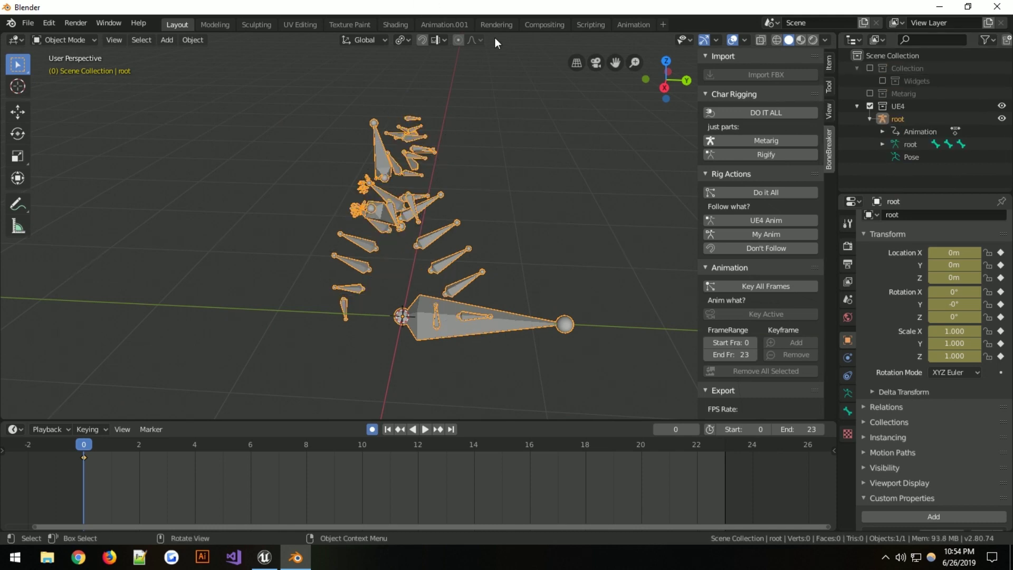
# - Re-include the mannequin Collection, make it active, then exclude it again
pyautogui.click(461, 24)
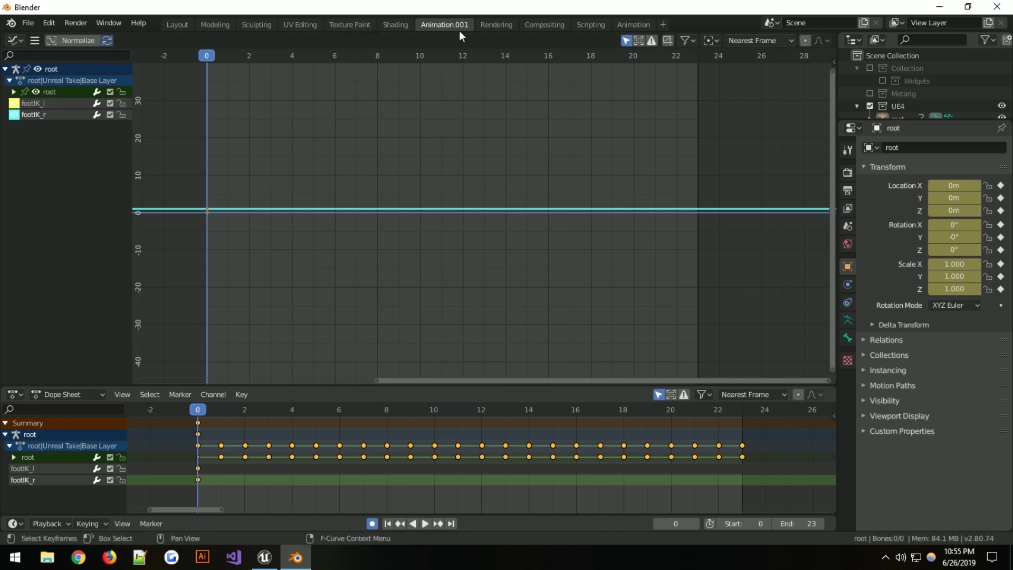
pyautogui.click(178, 24)
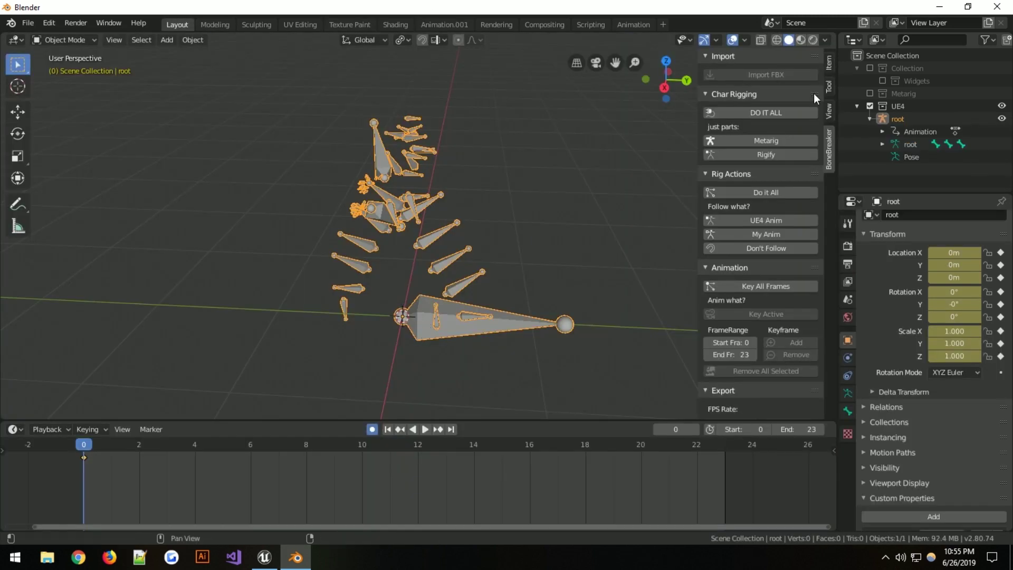
pyautogui.click(873, 67)
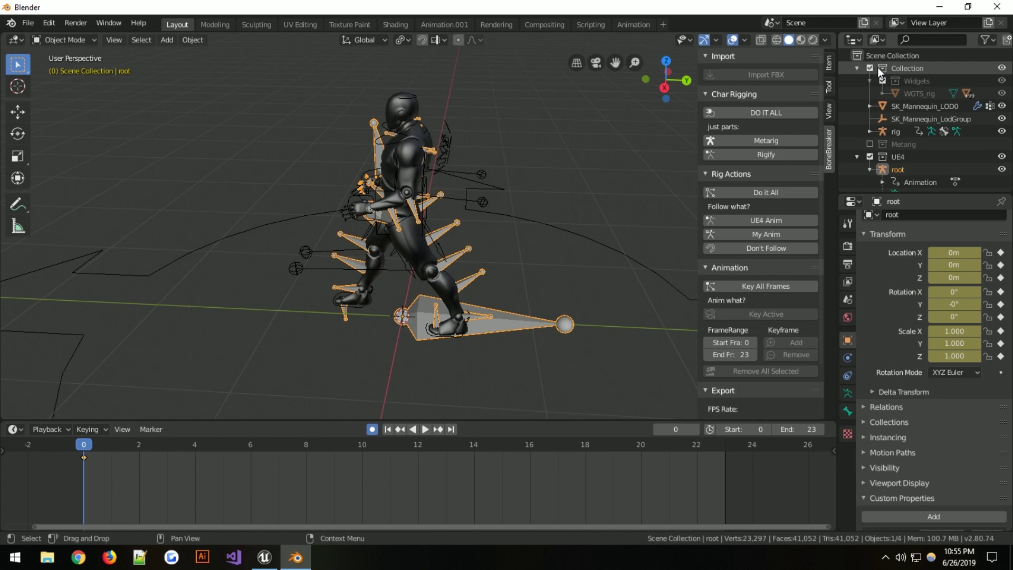
pyautogui.click(878, 67)
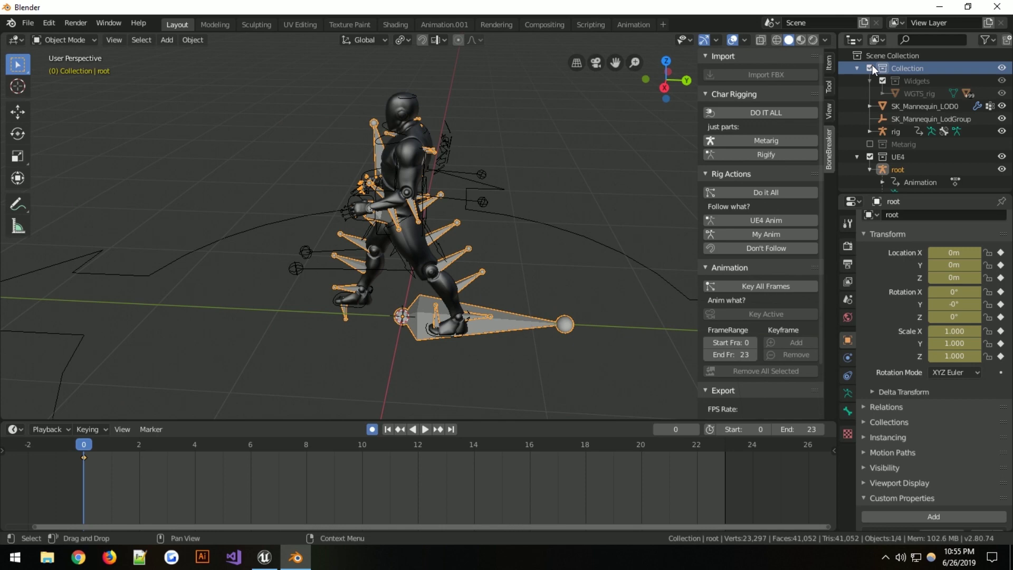
pyautogui.click(871, 67)
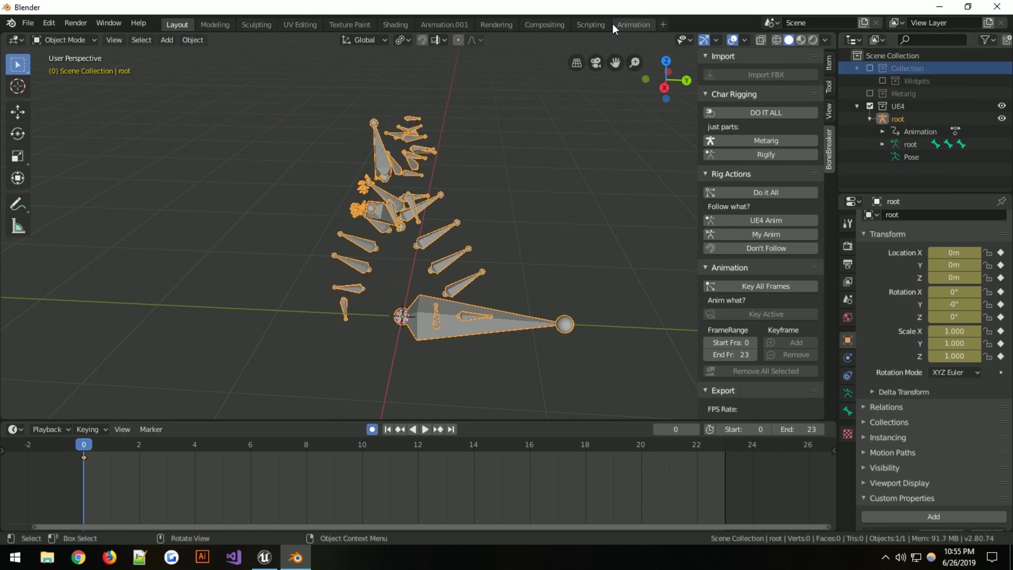
pyautogui.click(446, 23)
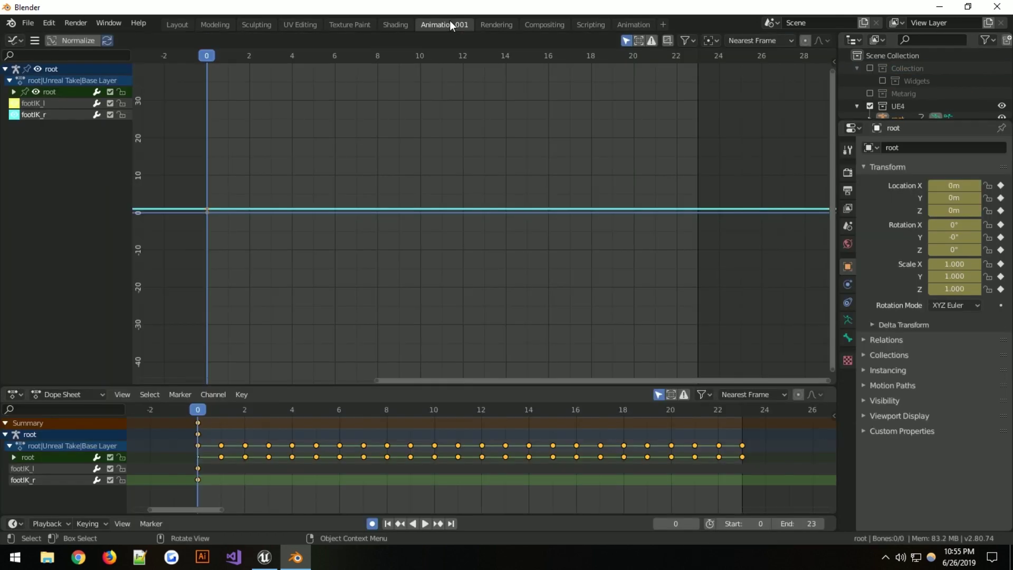
# - Show only the root's footIK_r curve and paste the copied keyframes onto it
pyautogui.click(14, 115)
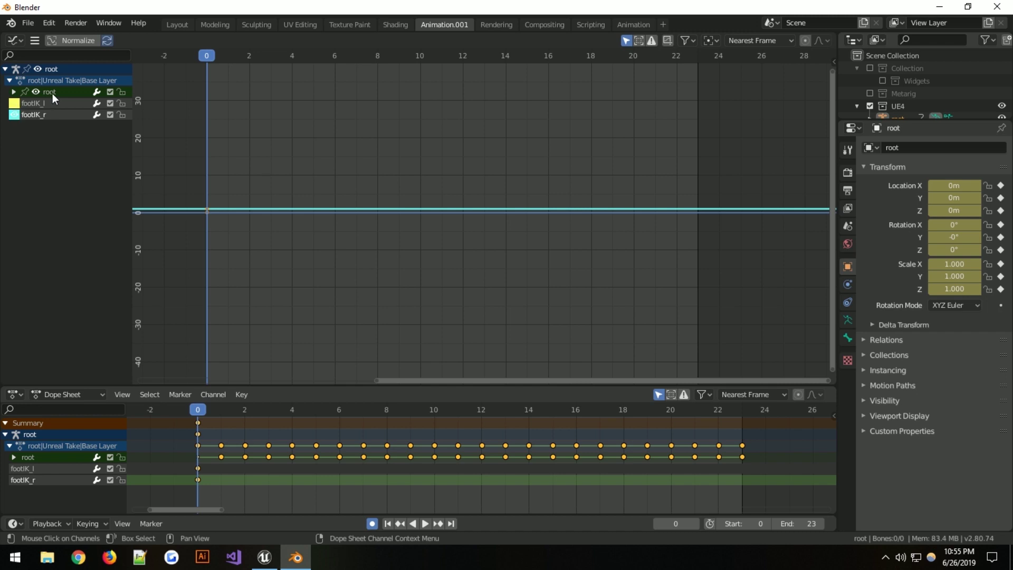
pyautogui.click(36, 91)
pyautogui.click(38, 69)
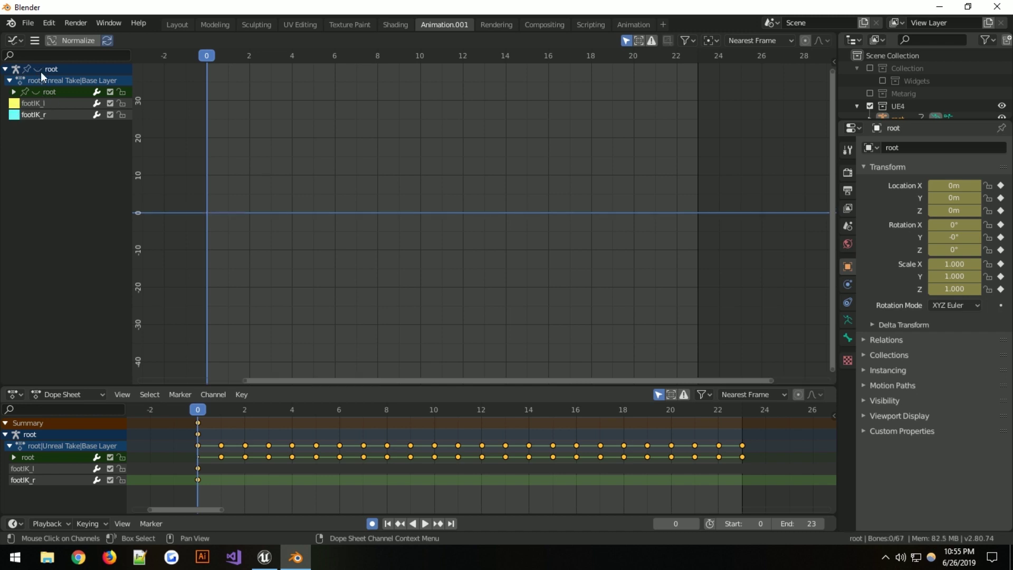
pyautogui.click(15, 117)
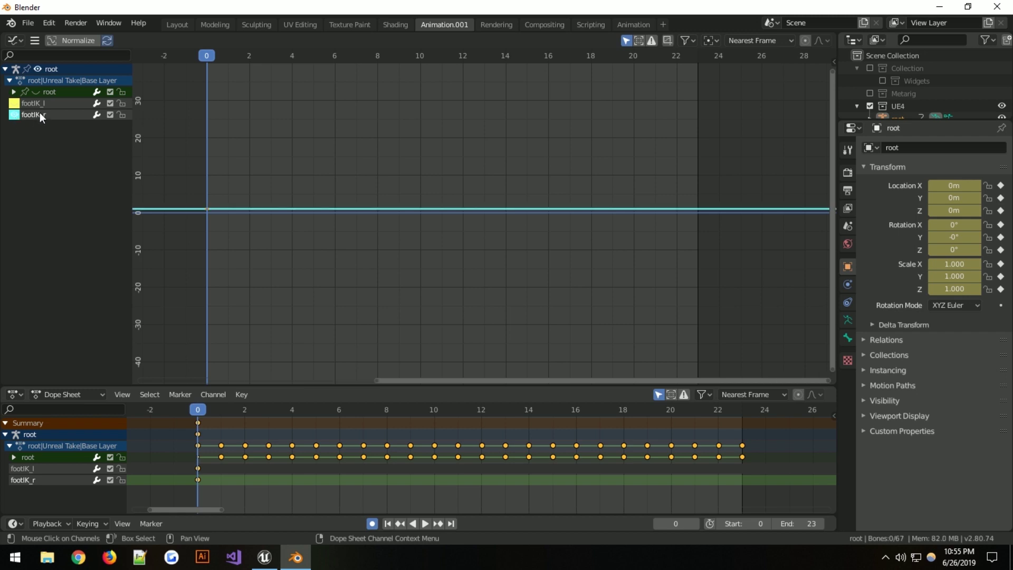
pyautogui.hotkey('ctrl', 'v')
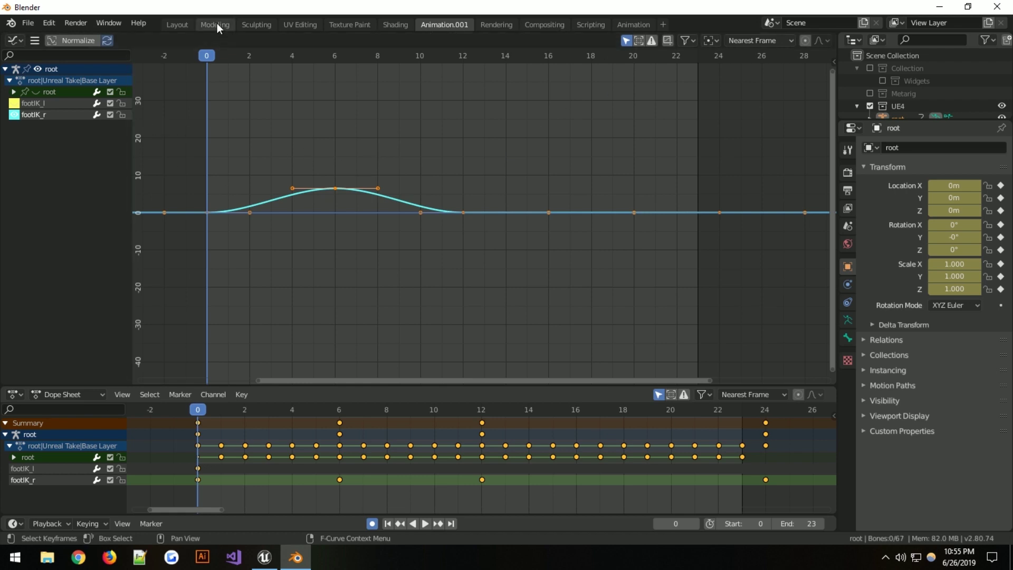
# - Re-include the mannequin collection in Layout and select the rig armature
pyautogui.click(177, 24)
pyautogui.click(867, 70)
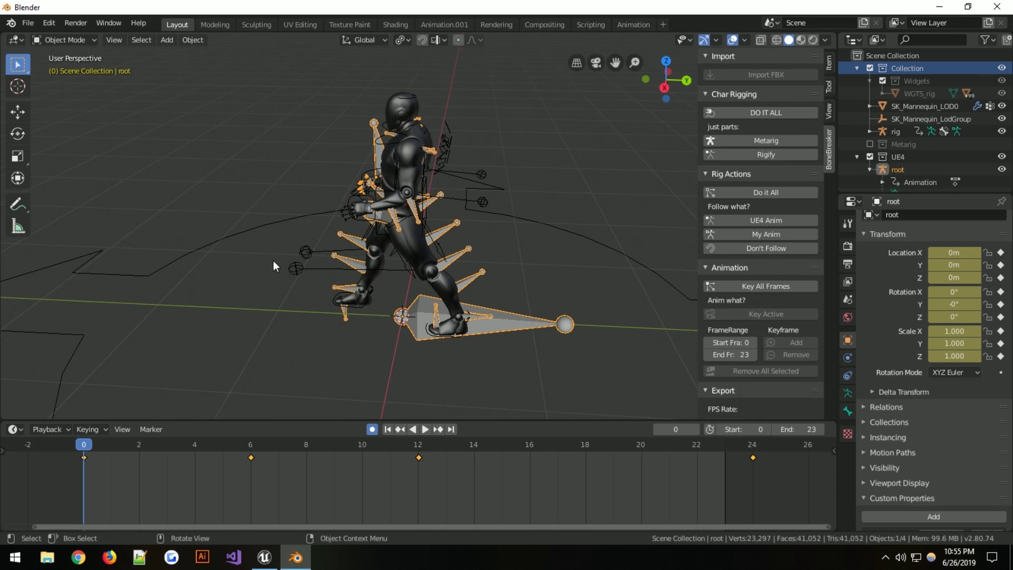
pyautogui.click(255, 220)
# - Put the rig in Pose Mode and select foot_ik.R instead of foot_ik.L
pyautogui.click(72, 37)
pyautogui.click(75, 77)
pyautogui.click(368, 334)
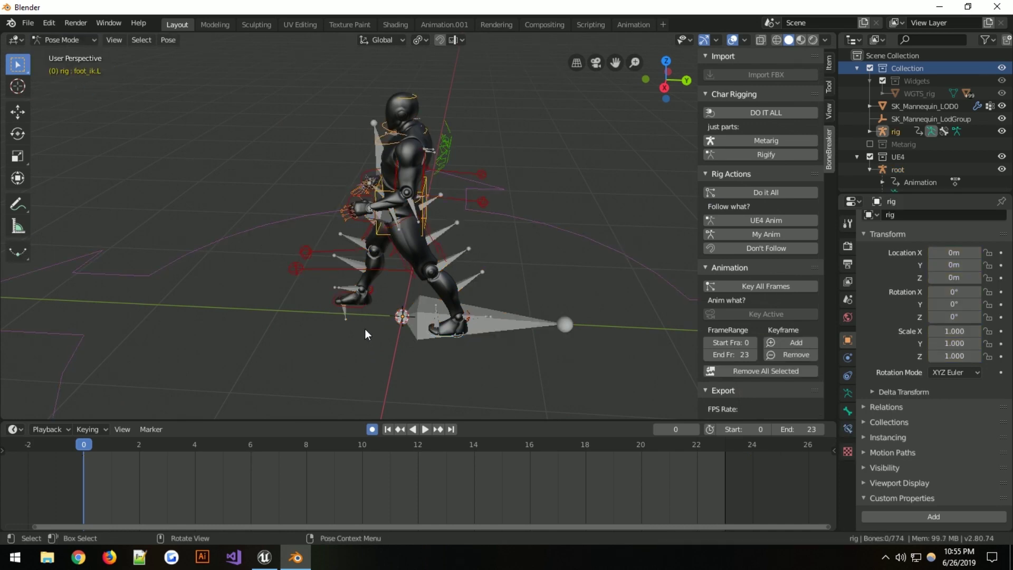
pyautogui.click(358, 304)
# - In the graph editor, hide all foot_ik.R curves except Z Location
pyautogui.click(438, 25)
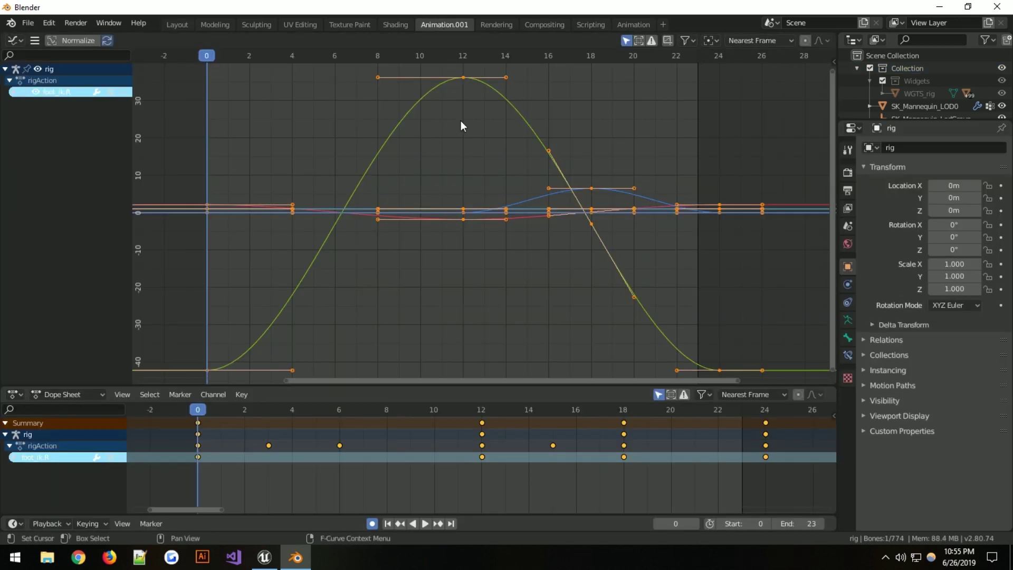
pyautogui.click(14, 92)
pyautogui.click(36, 91)
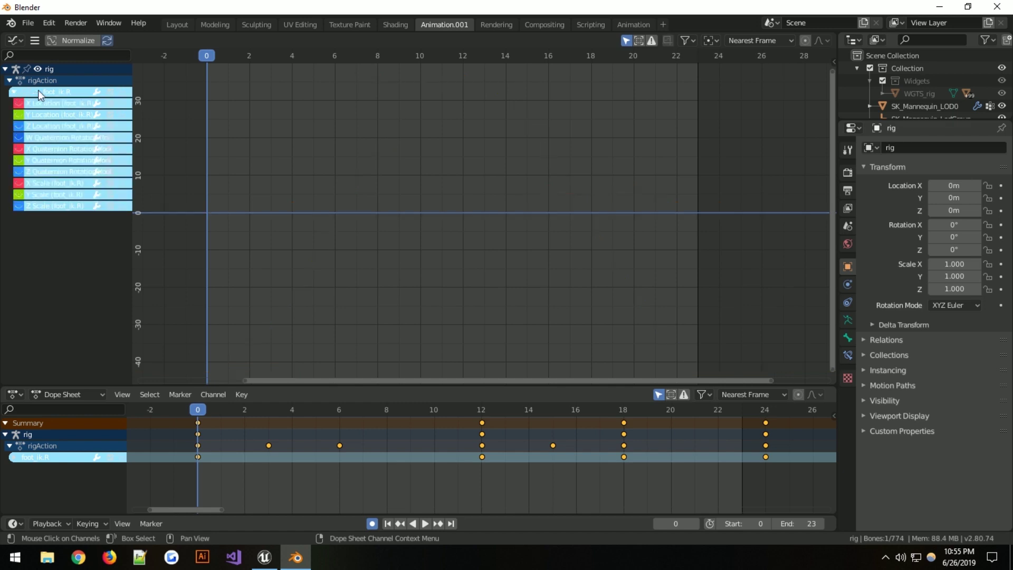
pyautogui.click(19, 126)
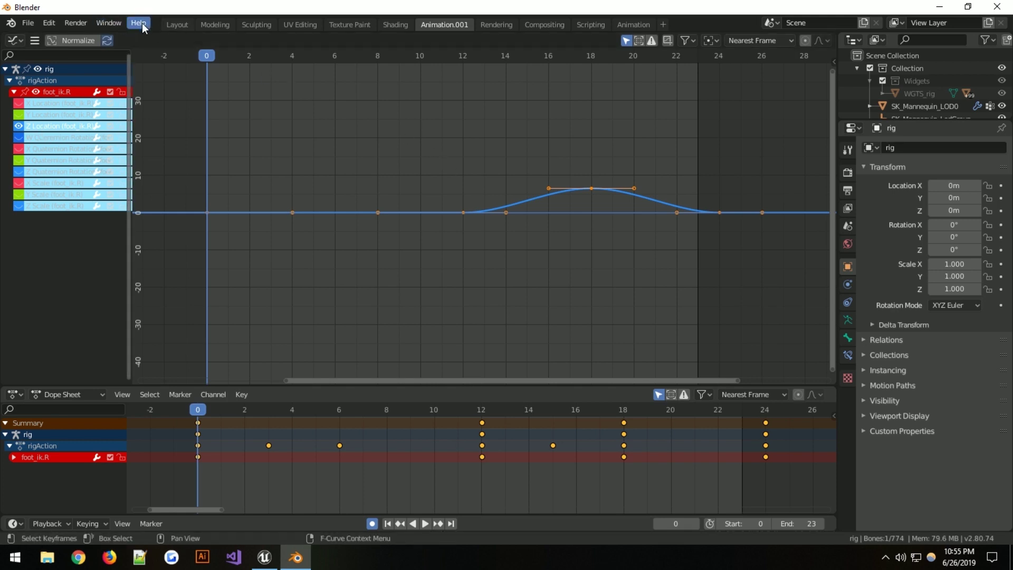
pyautogui.click(182, 25)
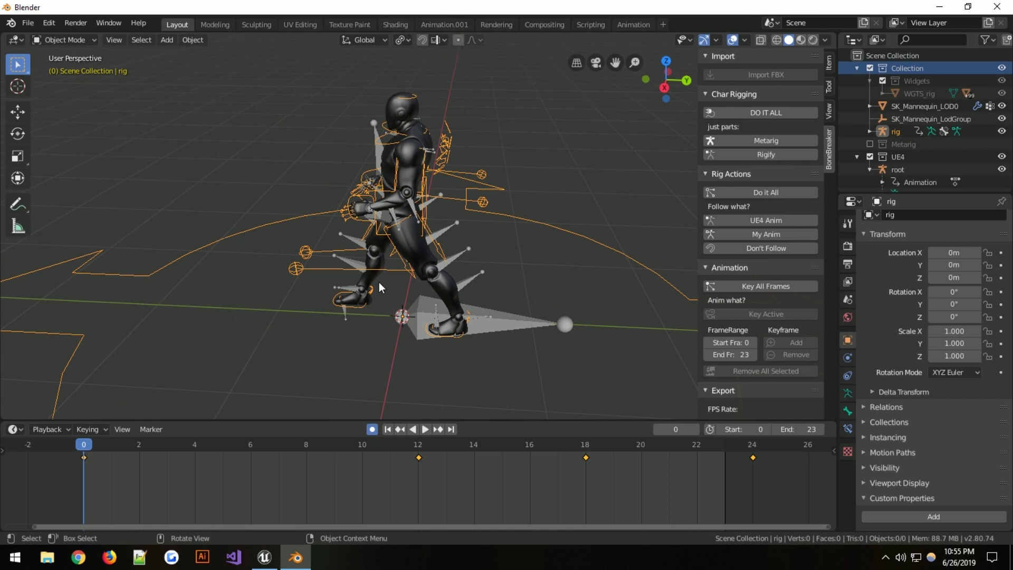
# - Select the root, exclude the mannequin collection, and paste the copied keys onto footIK_l
pyautogui.click(389, 310)
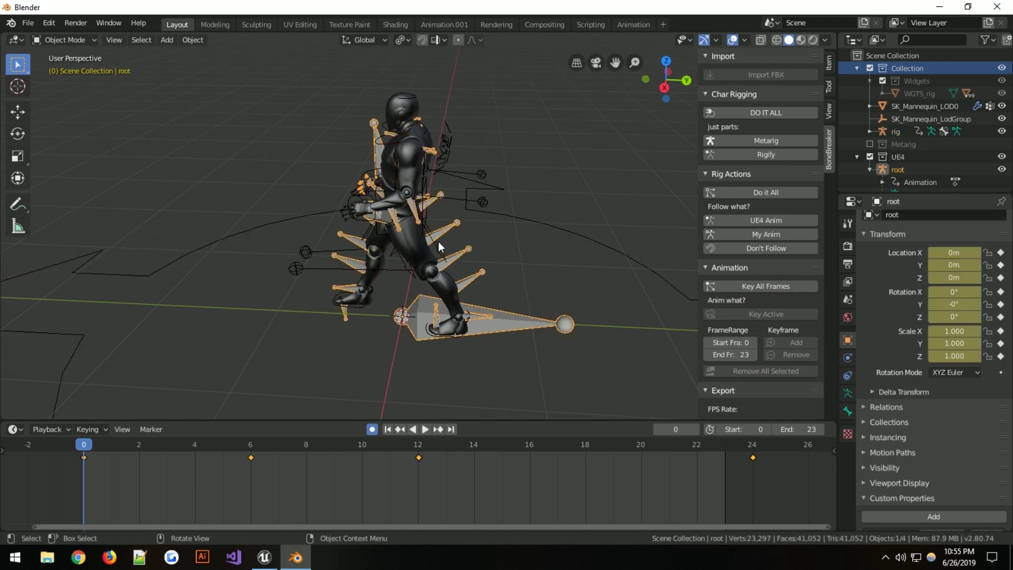
pyautogui.click(869, 68)
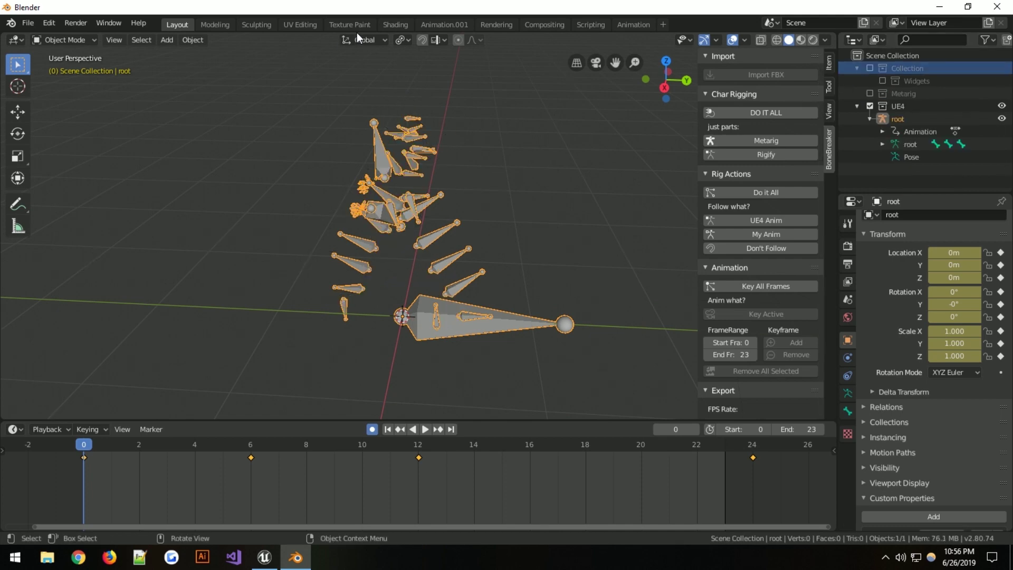
pyautogui.click(445, 25)
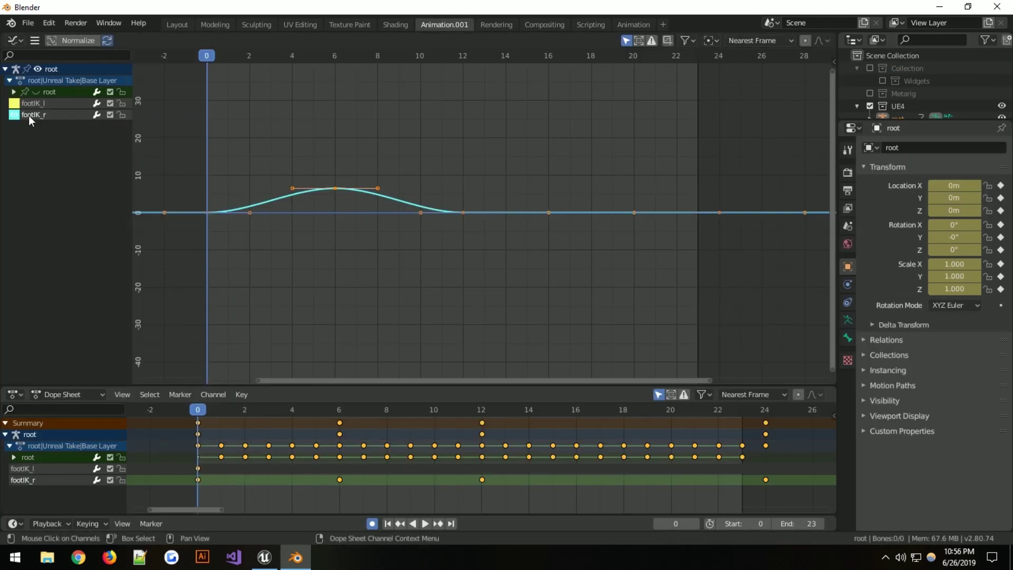
pyautogui.click(22, 104)
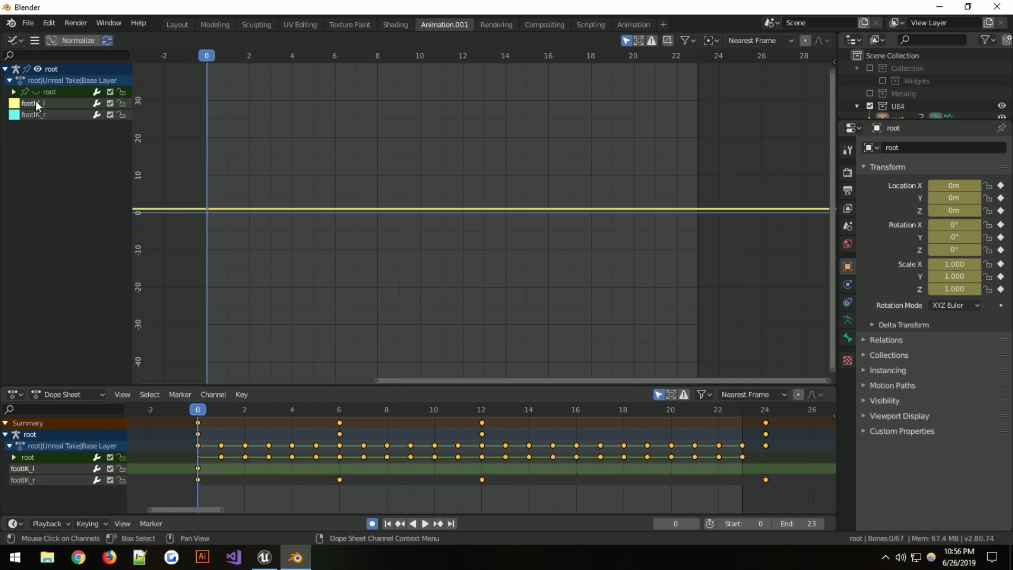
pyautogui.hotkey('ctrl', 'v')
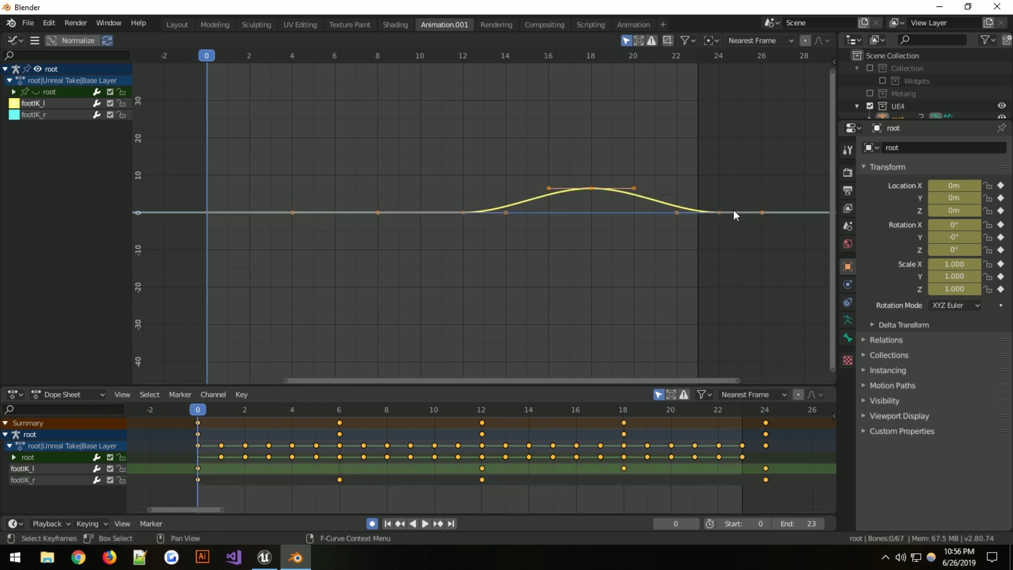
# - Key footIK_l and footIK_r at the playhead and preview the animation playback
pyautogui.keyDown('shift'); pyautogui.click(34, 114); pyautogui.keyUp('shift')
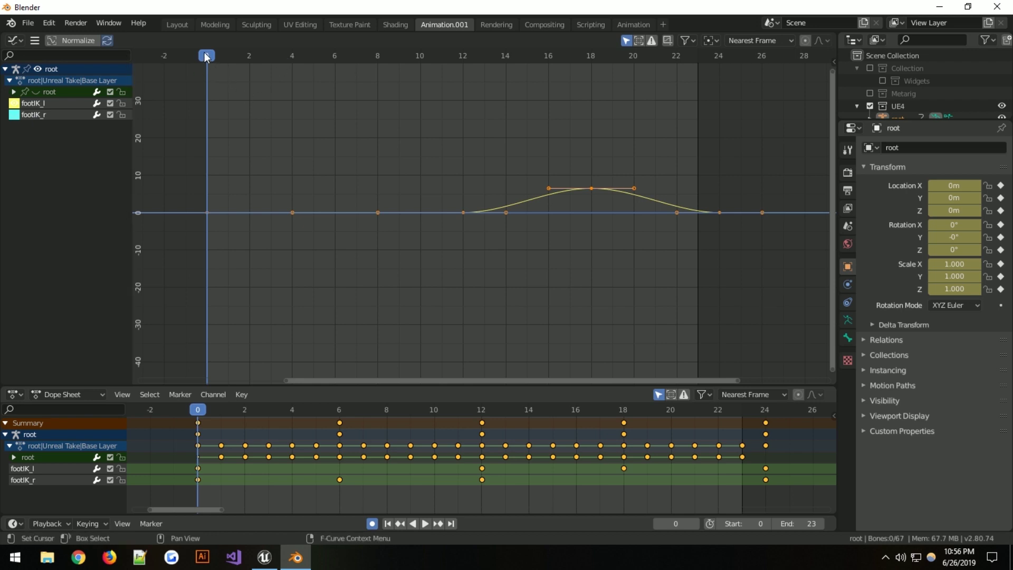
pyautogui.press('i')
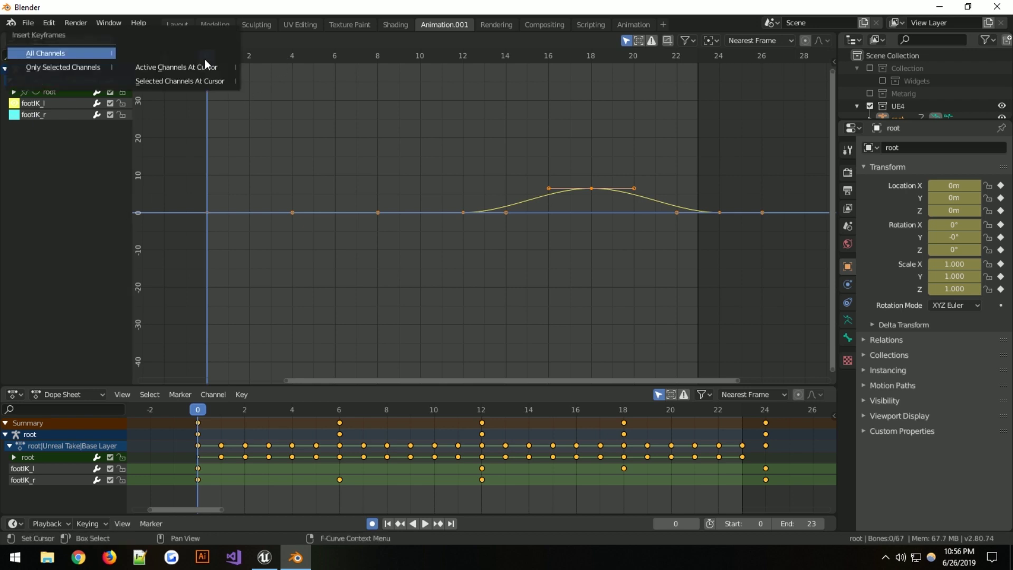
pyautogui.click(189, 84)
pyautogui.press('space')
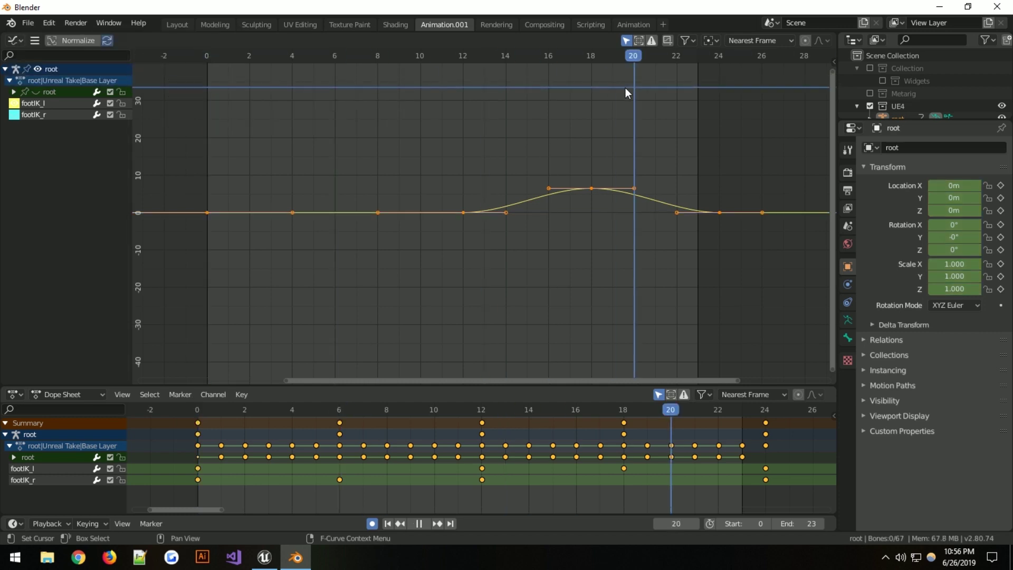
pyautogui.press('space')
# - Key only footIK_l at frame 23 with Only Selected Channels, then return to frame 12
pyautogui.press('i')
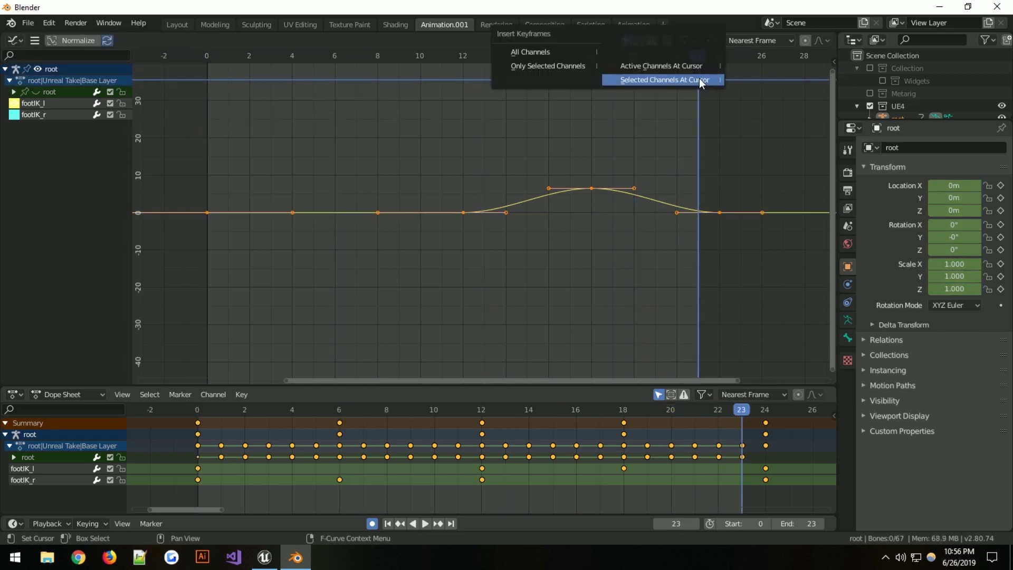
pyautogui.click(698, 80)
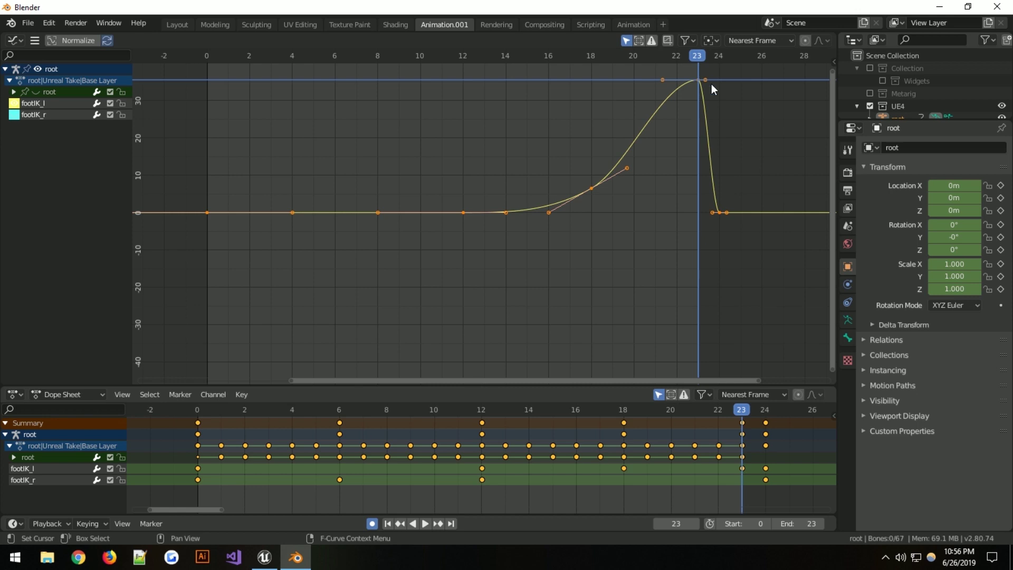
pyautogui.hotkey('ctrl', 'z')
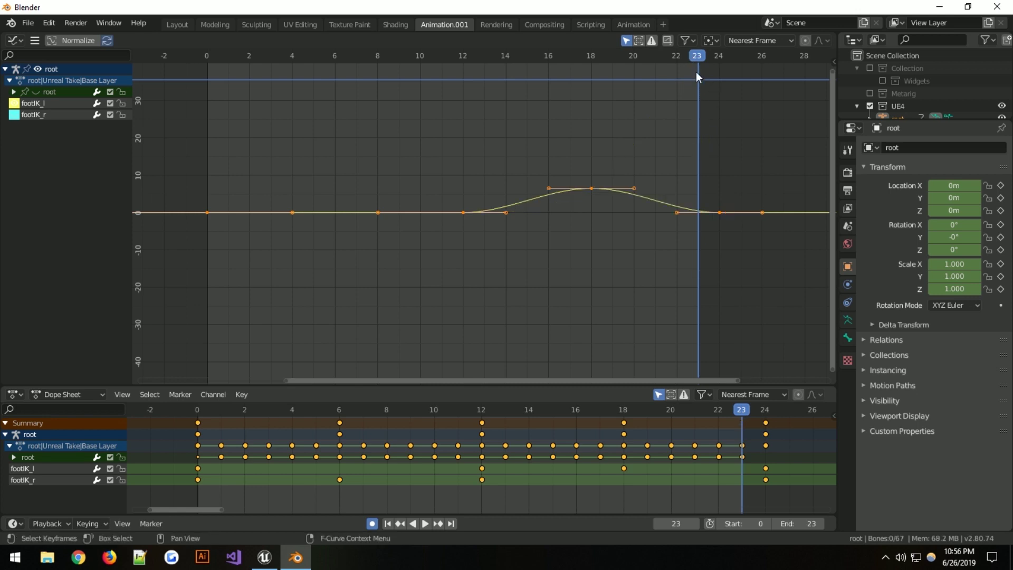
pyautogui.press('i')
pyautogui.click(641, 79)
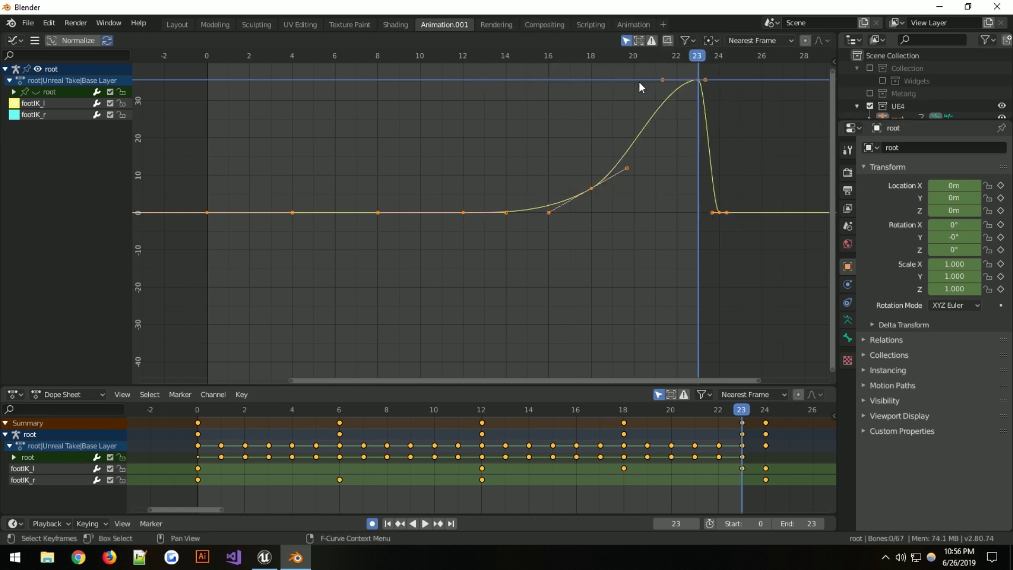
pyautogui.hotkey('ctrl', 'z')
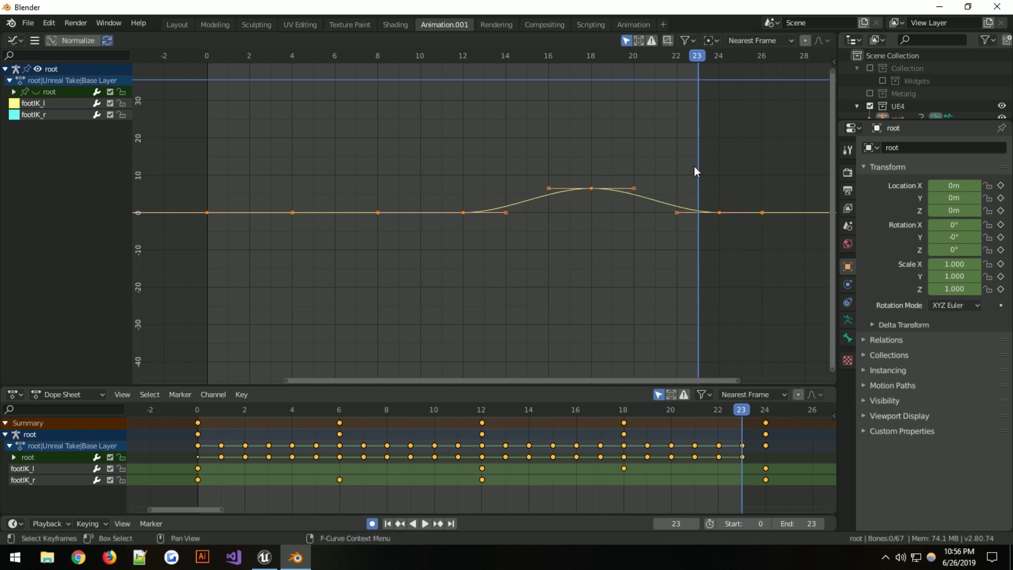
pyautogui.press('i')
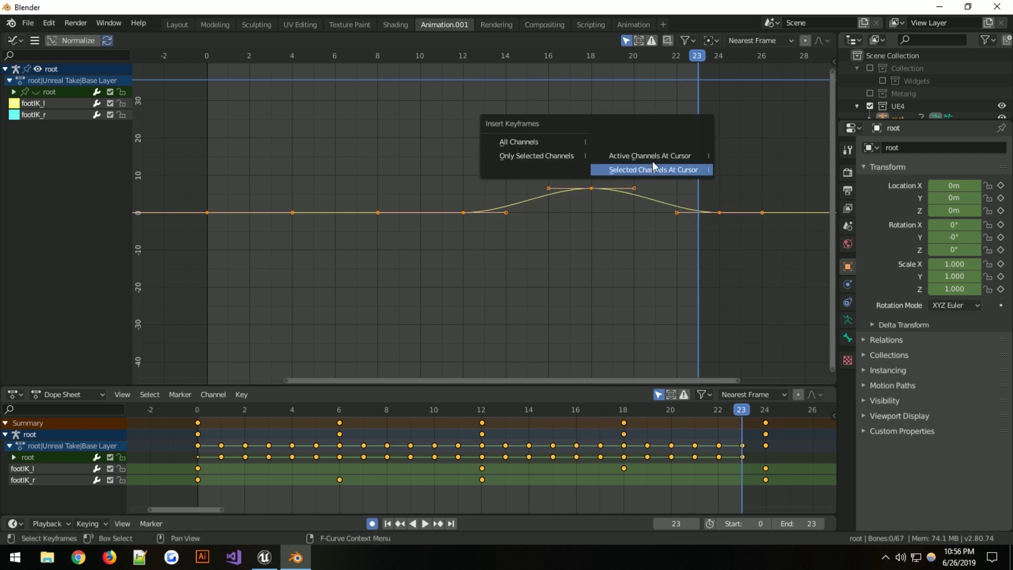
pyautogui.click(568, 156)
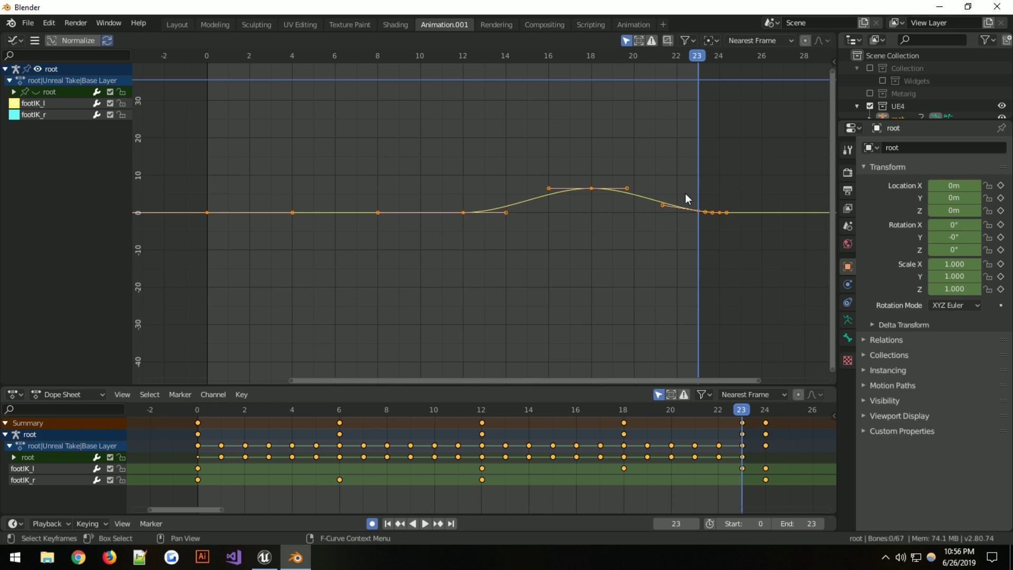
pyautogui.moveTo(701, 61); pyautogui.dragTo(454, 122)
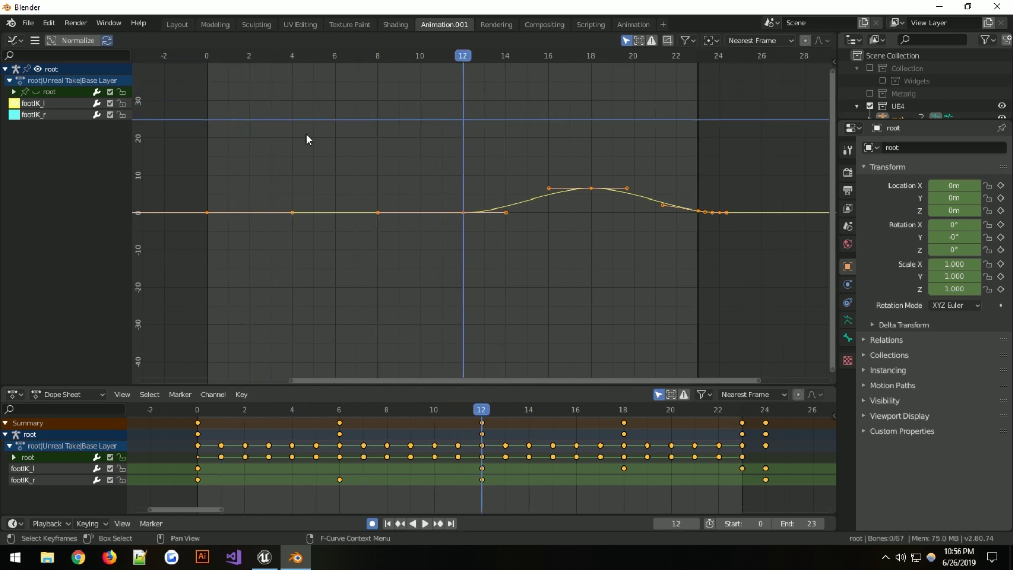
# - Show and select both footIK_l and footIK_r channels with the playhead at frame 0
pyautogui.click(13, 104)
pyautogui.click(14, 114)
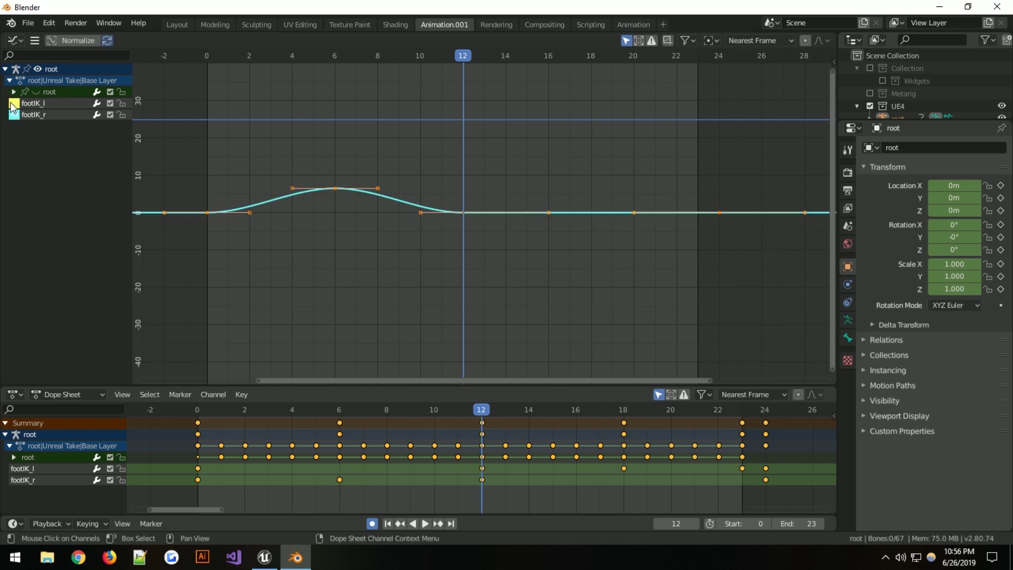
pyautogui.click(14, 91)
pyautogui.click(15, 207)
pyautogui.moveTo(455, 55); pyautogui.dragTo(205, 110)
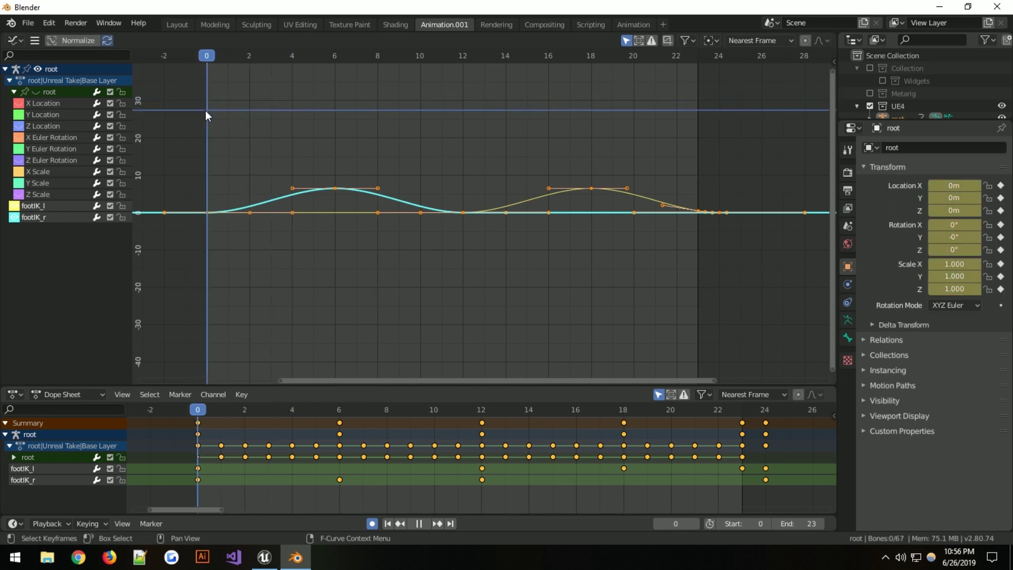
pyautogui.click(47, 205)
pyautogui.click(46, 220)
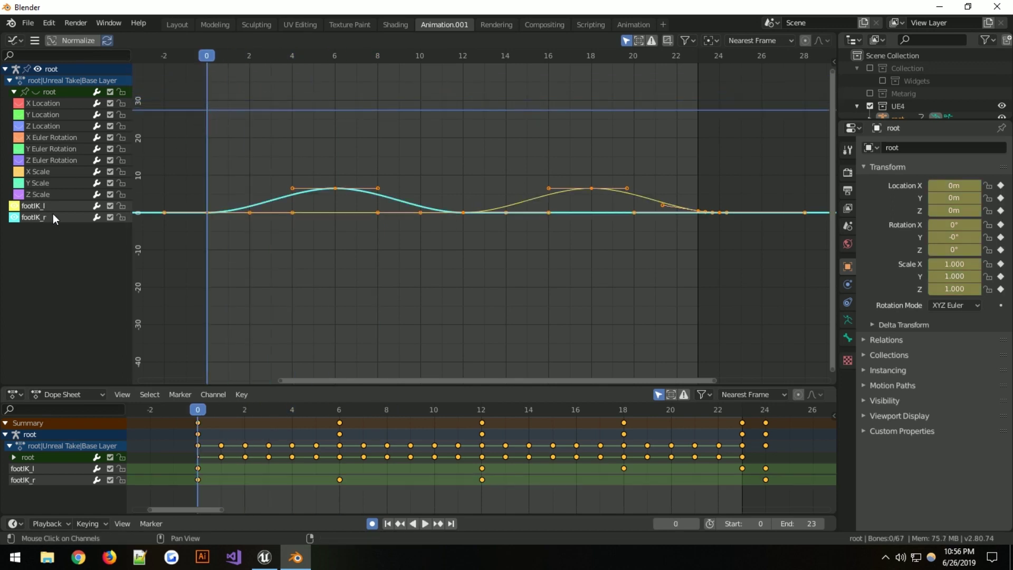
# - Key footIK_l and footIK_r with Only Selected Channels at frames 0, 12 and 23
pyautogui.press('i')
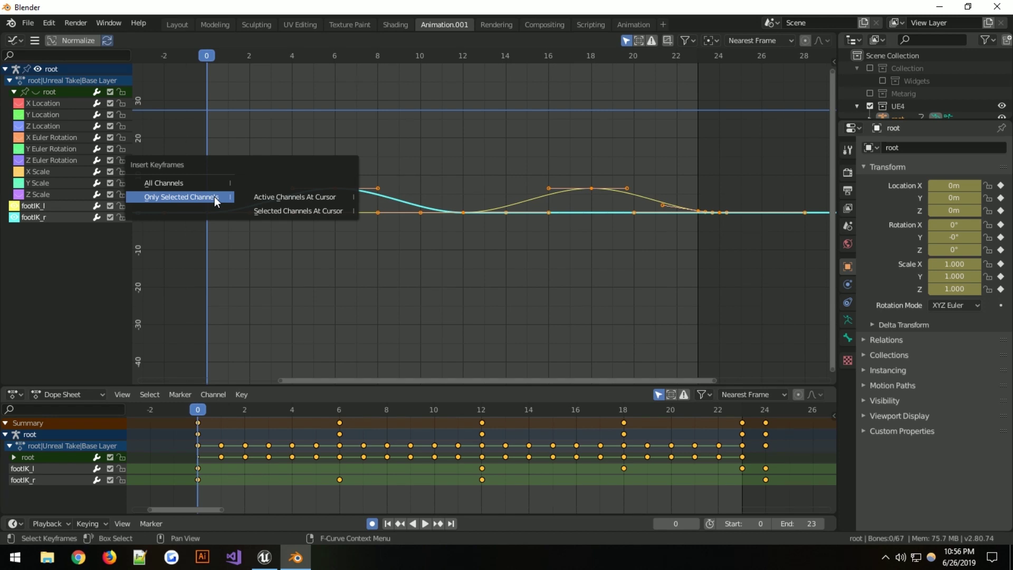
pyautogui.click(192, 195)
pyautogui.click(467, 62)
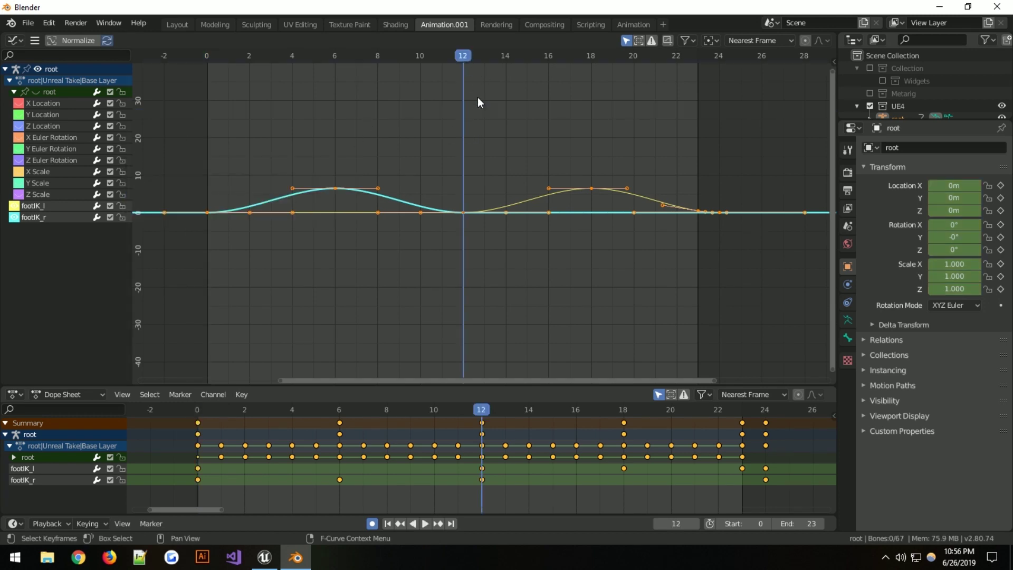
pyautogui.press('i')
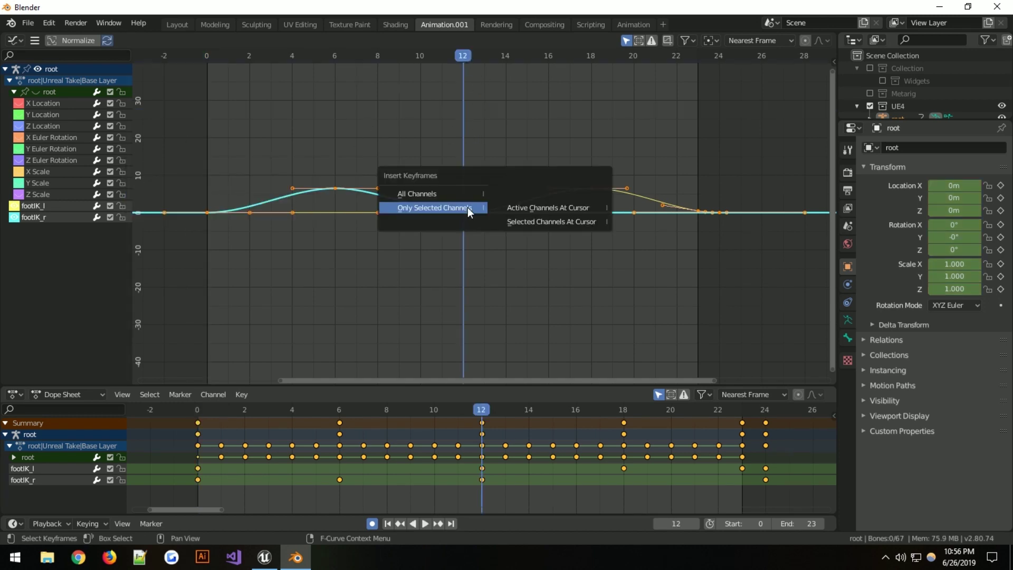
pyautogui.click(424, 215)
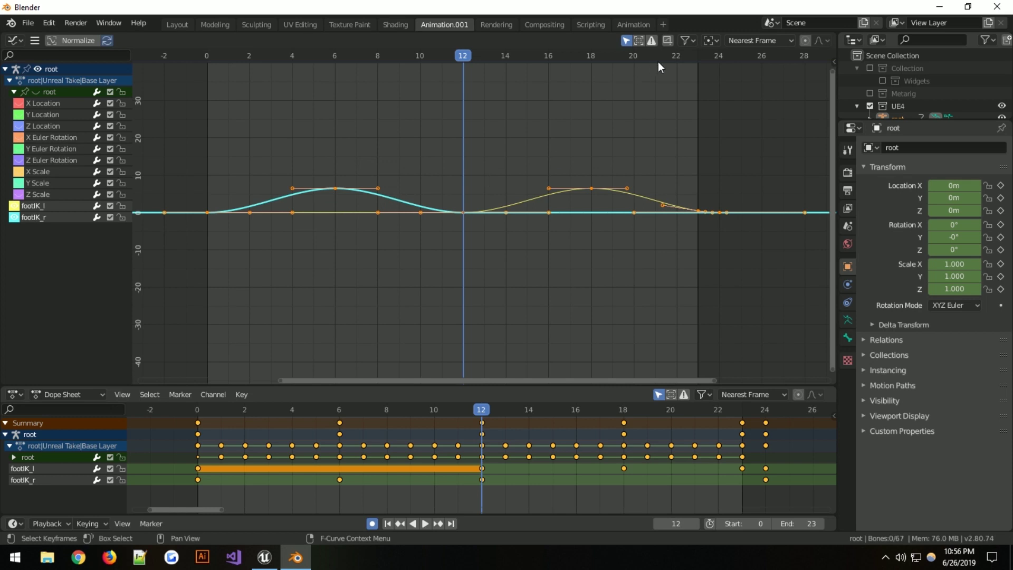
pyautogui.click(701, 67)
pyautogui.press('i')
pyautogui.click(697, 179)
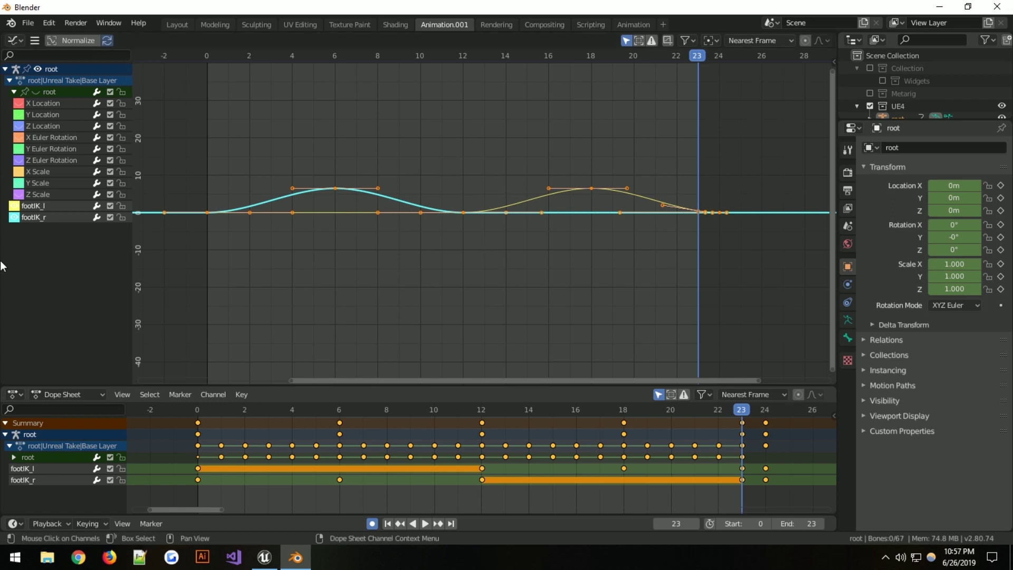
# - Toggle the root channels' curve visibility on and back off
pyautogui.click(39, 93)
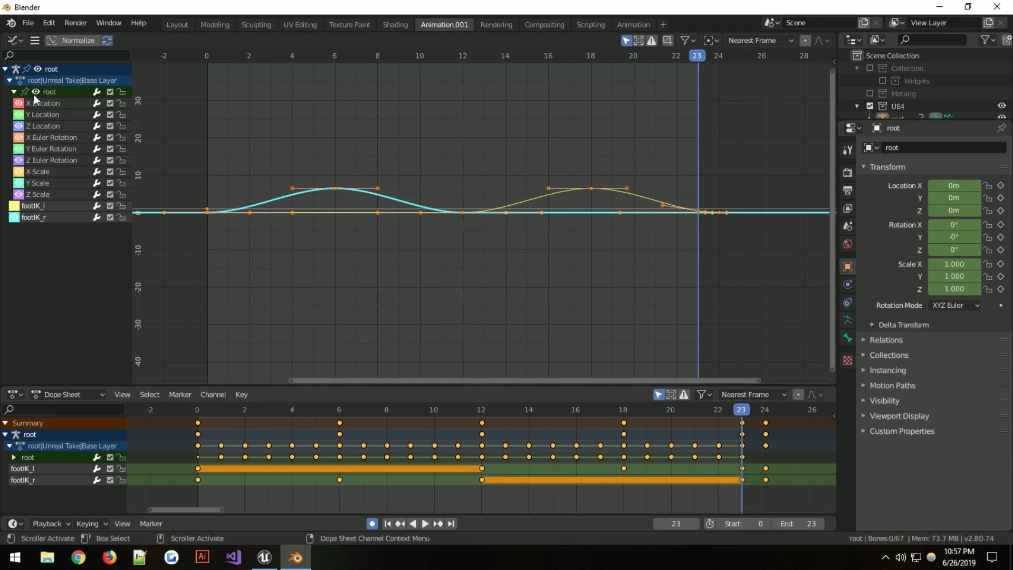
pyautogui.click(34, 94)
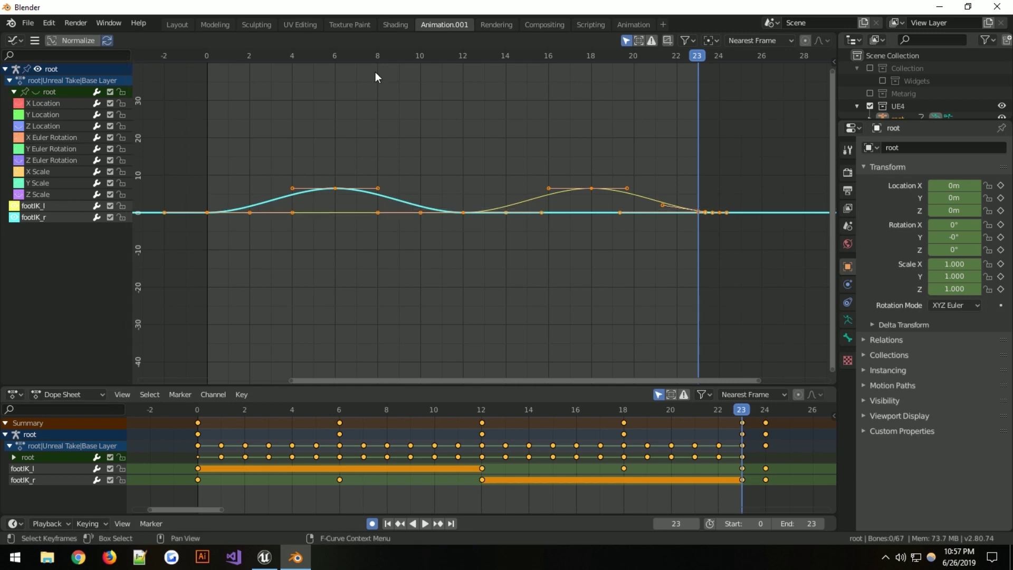
pyautogui.click(180, 22)
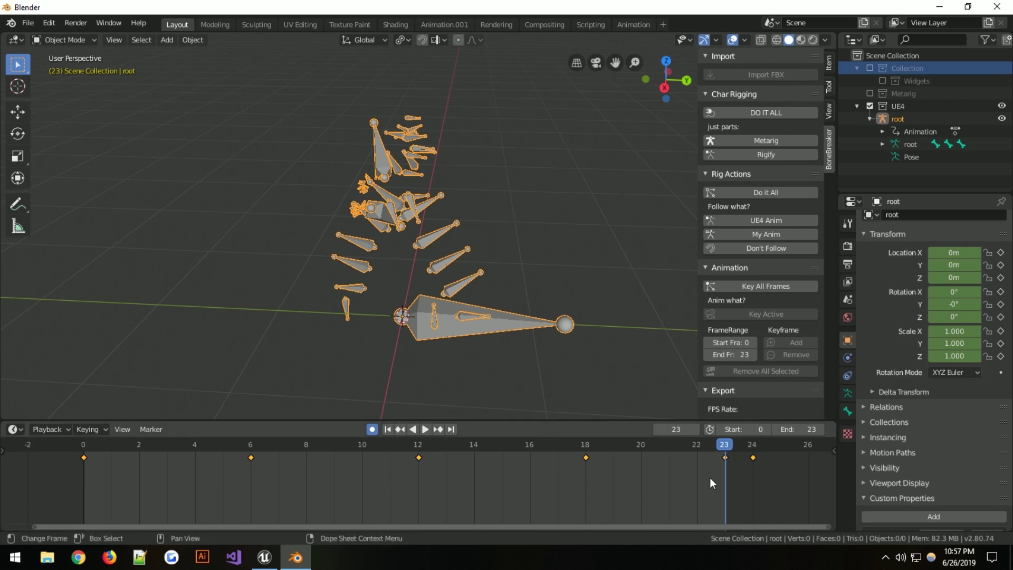
# - At frame 21, unhide the mannequin Collection and bake the rig with Key All Frames
pyautogui.moveTo(724, 446); pyautogui.dragTo(665, 468)
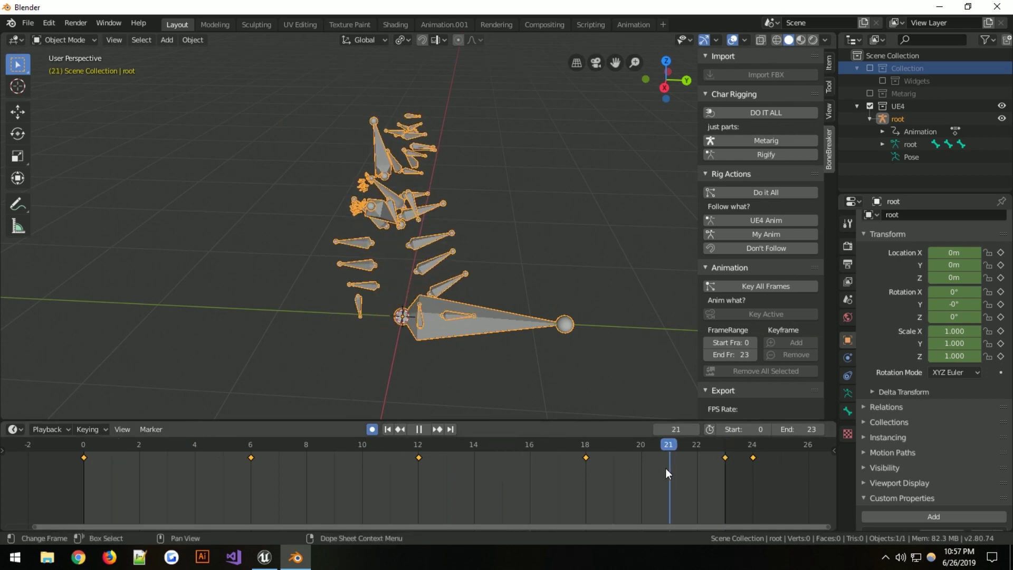
pyautogui.click(869, 67)
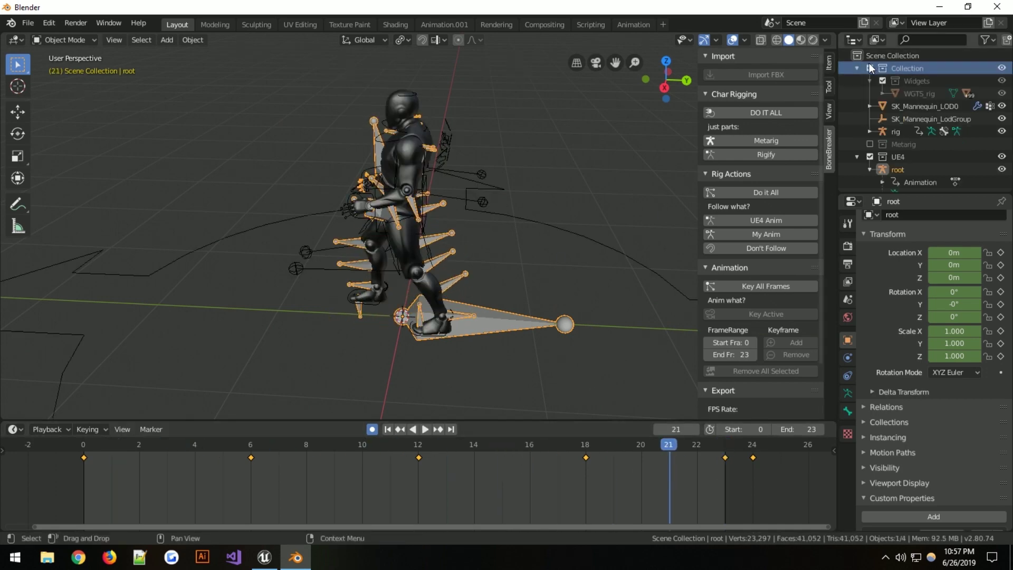
pyautogui.click(759, 286)
# - Export the mannequin as untitled.fbx to Documents and minimize Blender
pyautogui.moveTo(297, 259); pyautogui.dragTo(794, 344, button='middle')
pyautogui.scroll(-3, 795, 344)
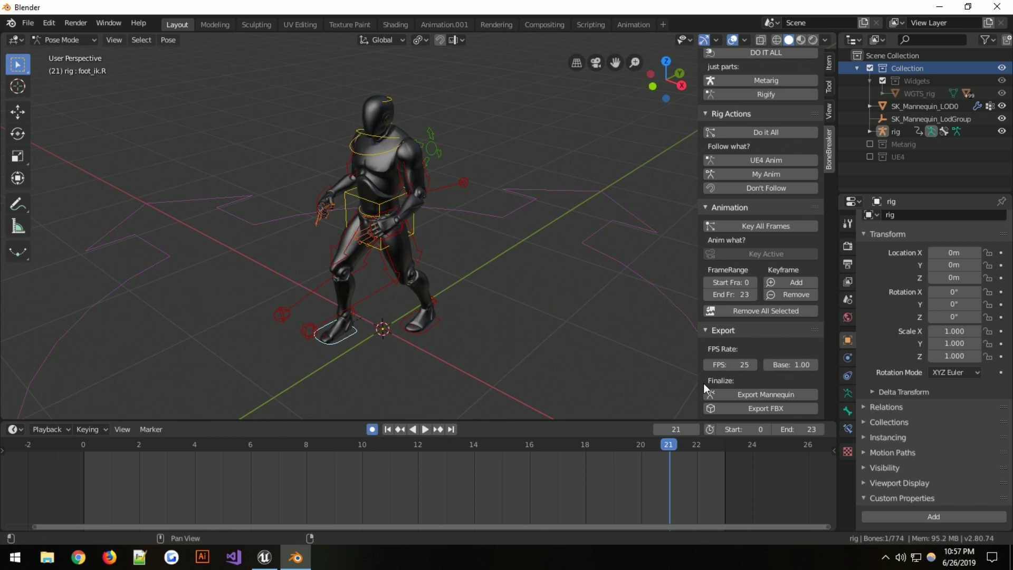
pyautogui.click(737, 392)
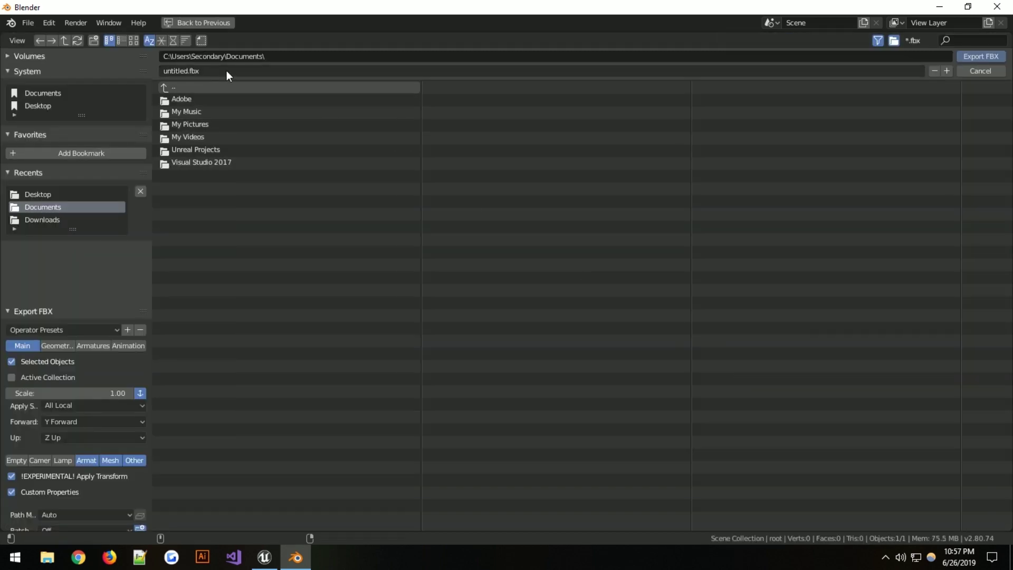
pyautogui.click(982, 56)
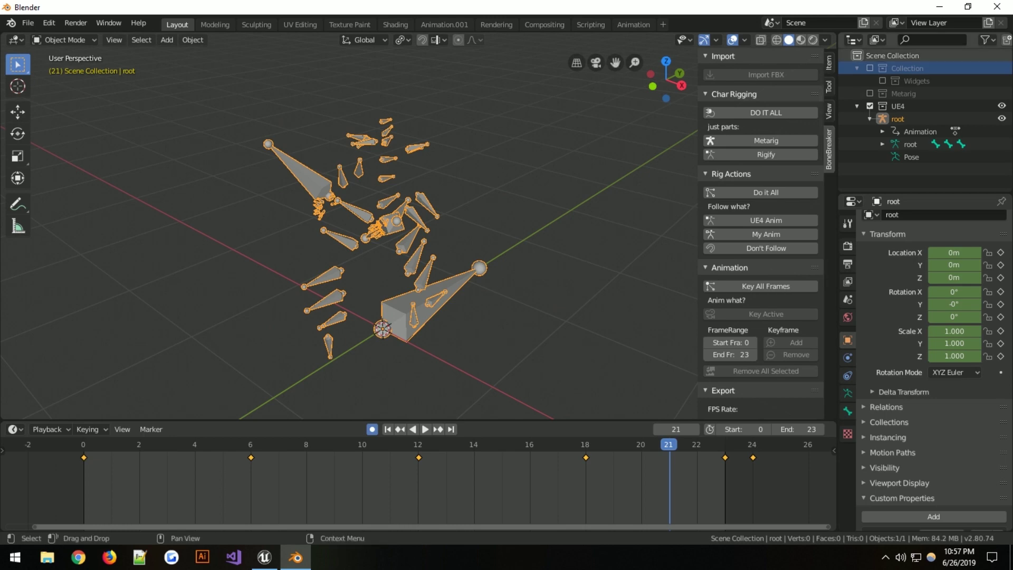
pyautogui.click(950, 6)
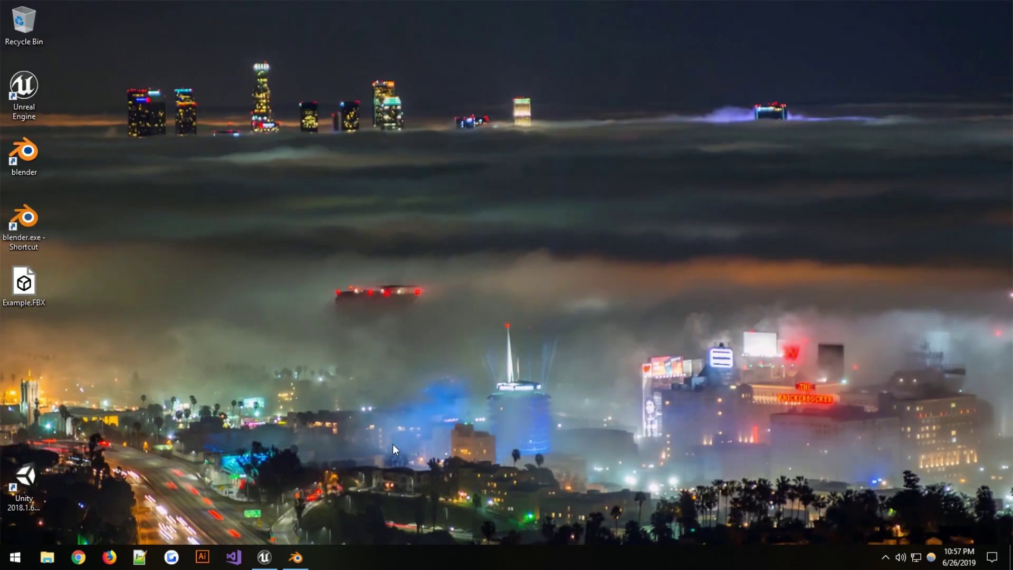
# - In the Unreal Editor Content Browser, import untitled.fbx from Documents
pyautogui.click(264, 556)
pyautogui.click(463, 423)
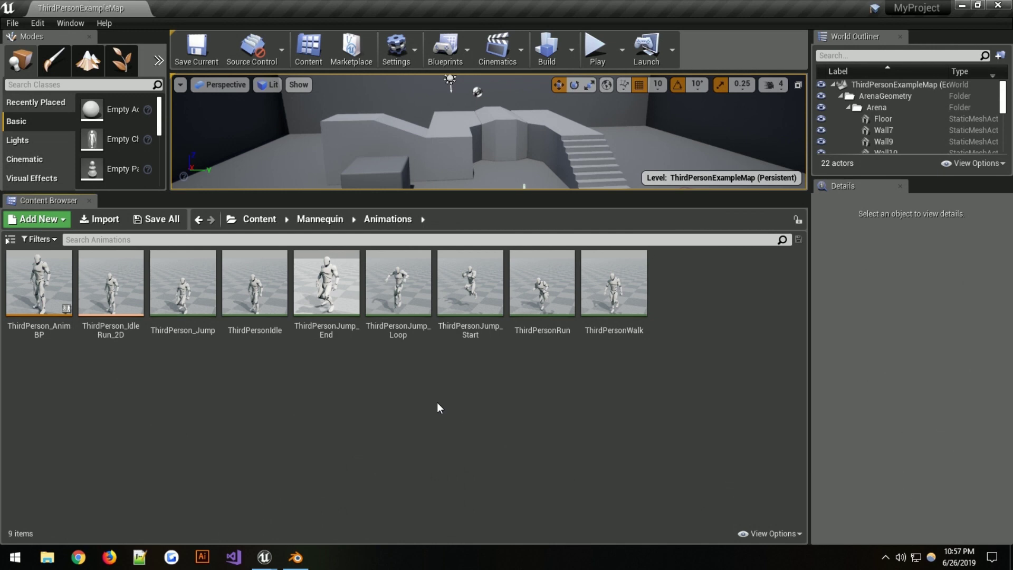
pyautogui.click(104, 223)
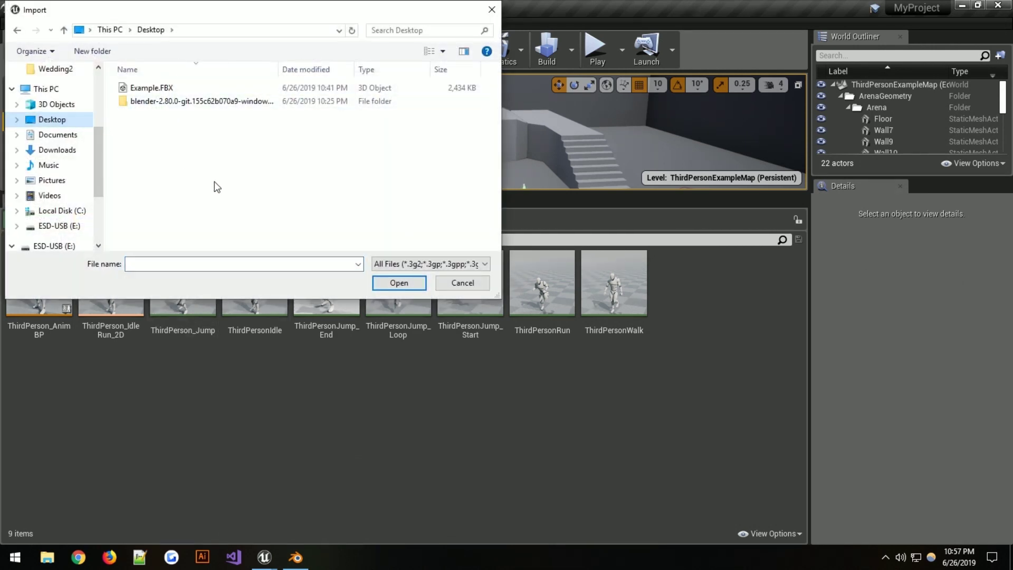
pyautogui.scroll(2, 47, 101)
pyautogui.scroll(3, 46, 95)
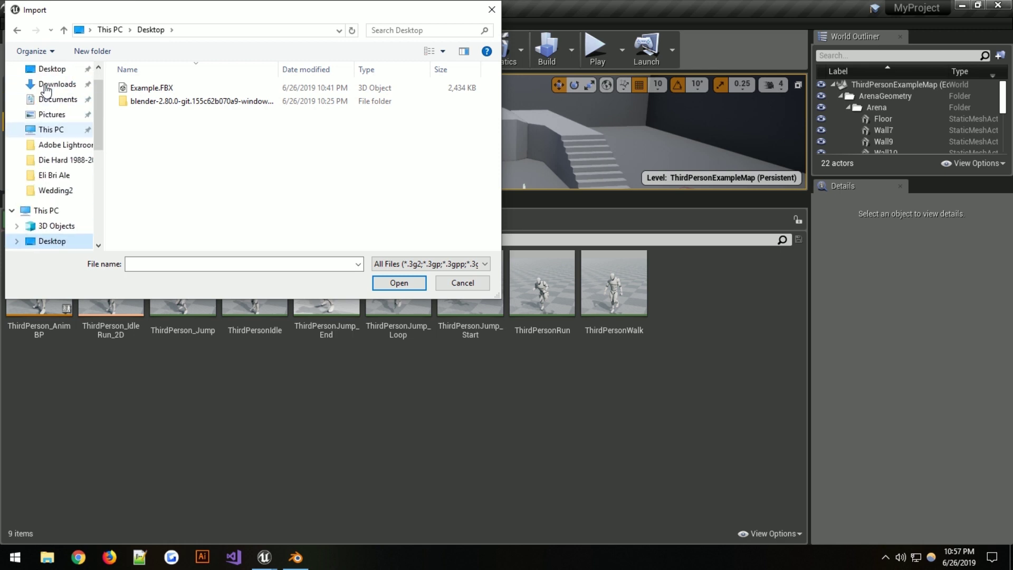
pyautogui.click(58, 125)
pyautogui.click(170, 129)
pyautogui.click(384, 290)
# - Set the target skeleton to UE4_Mannequin_Skeleton and expand the advanced Animation options
pyautogui.click(585, 124)
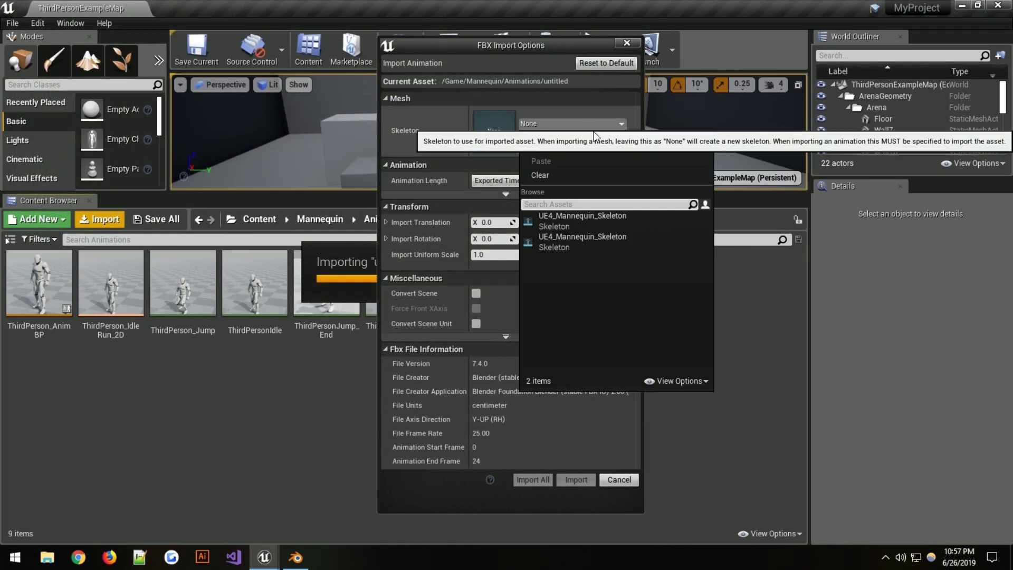
pyautogui.click(573, 217)
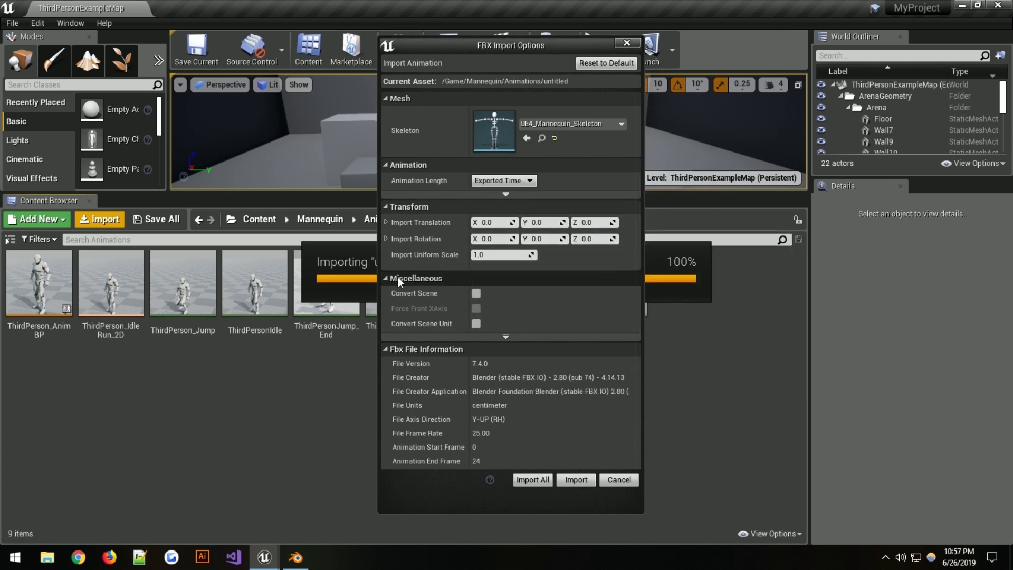
pyautogui.click(495, 195)
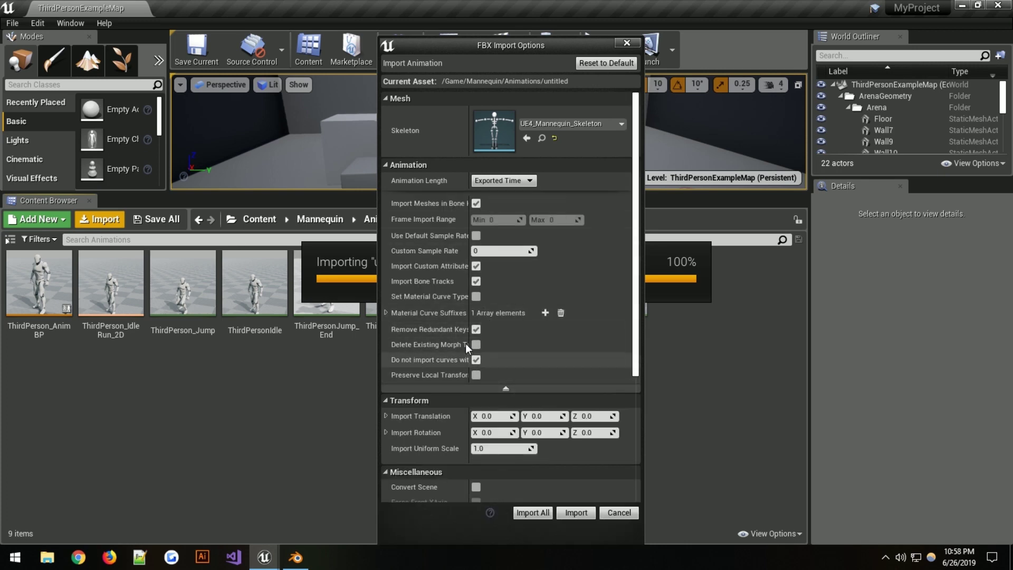
pyautogui.moveTo(468, 307); pyautogui.dragTo(537, 320)
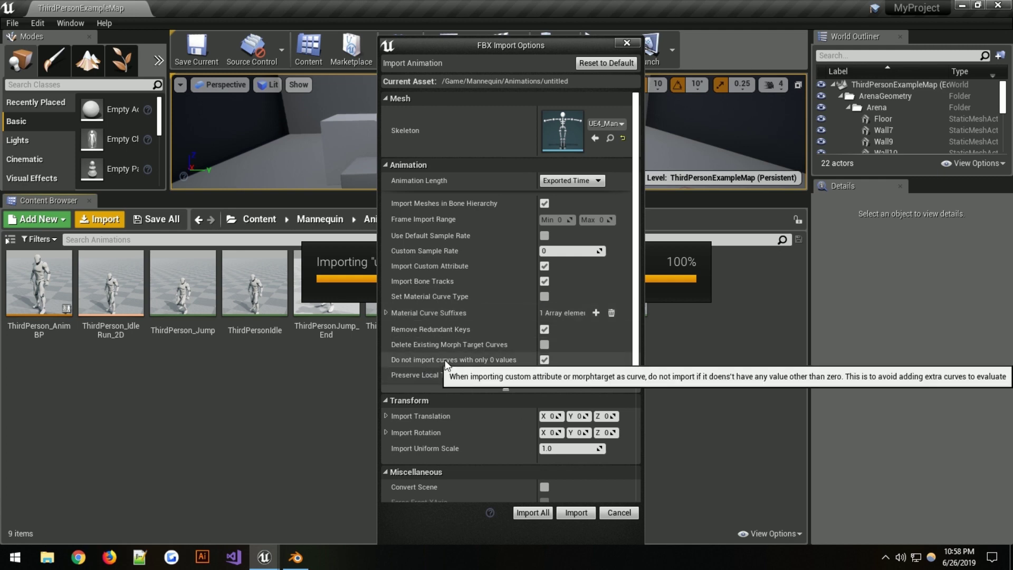
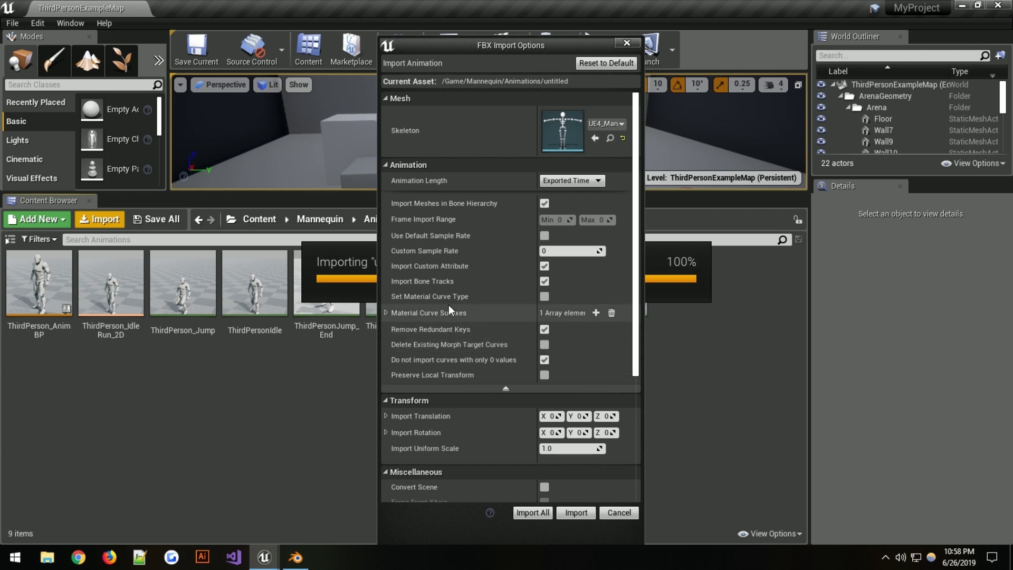
# - Import the FBX as the 'untitled' animation, open it, and show its footIK_l and footIK_r curve graphs
pyautogui.click(572, 511)
pyautogui.doubleClick(686, 301)
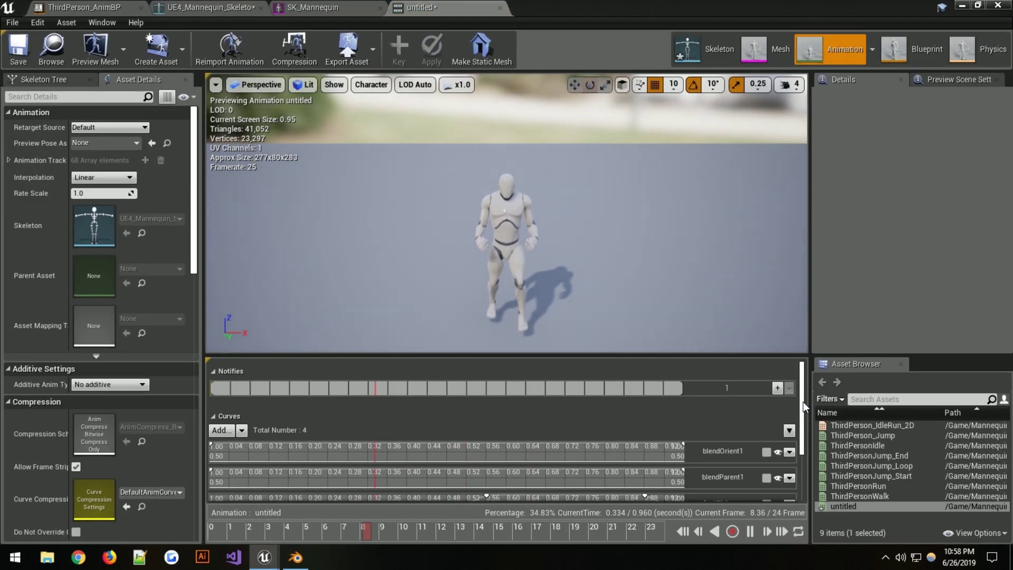
pyautogui.scroll(-5, 804, 407)
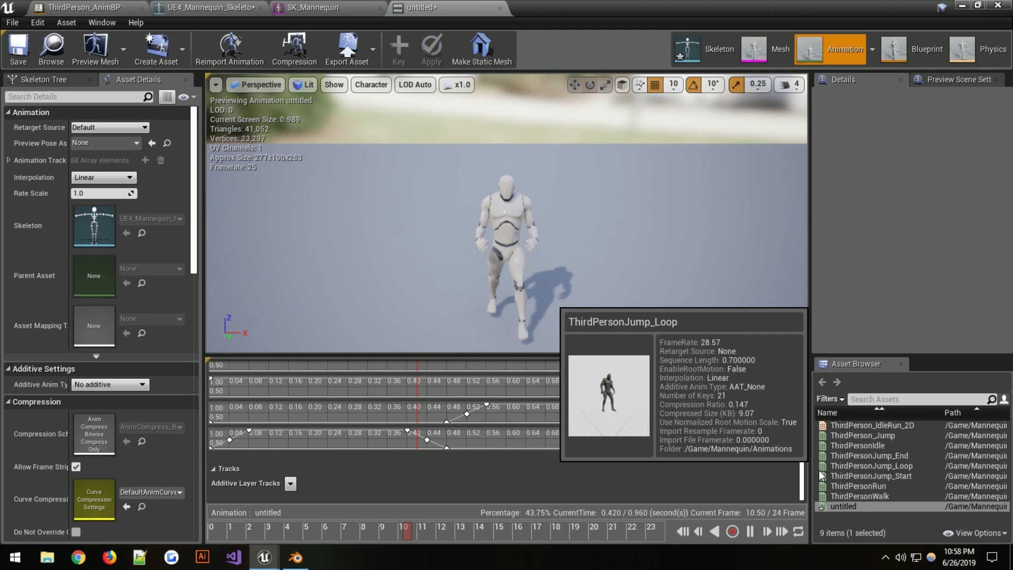
pyautogui.click(766, 412)
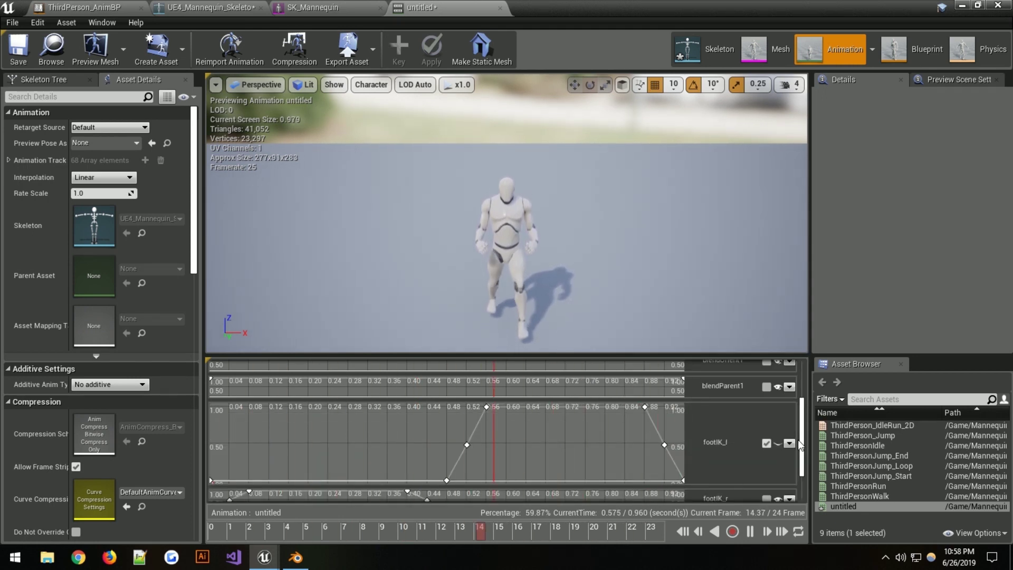
pyautogui.scroll(-3, 797, 439)
pyautogui.click(766, 438)
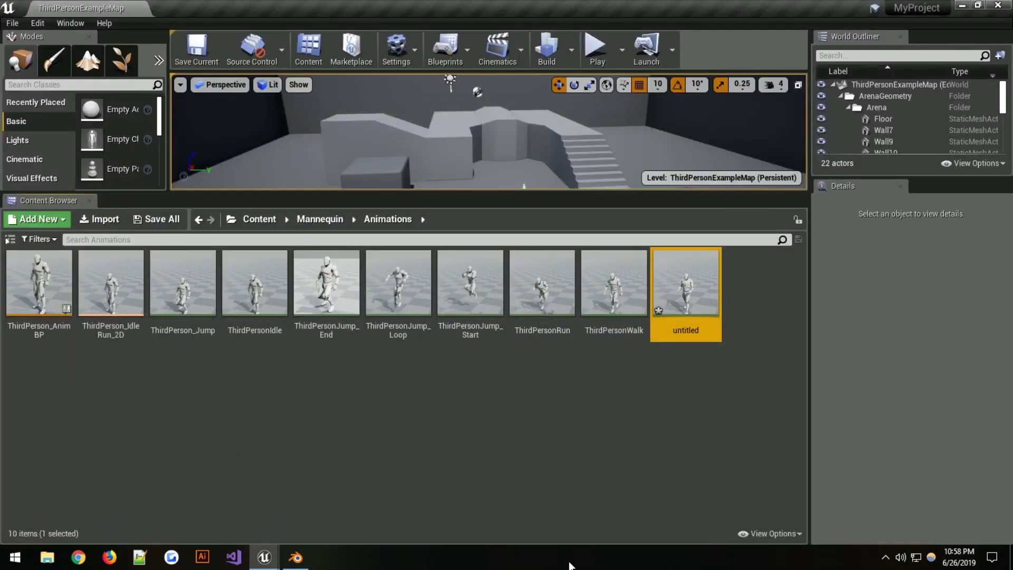
pyautogui.click(296, 557)
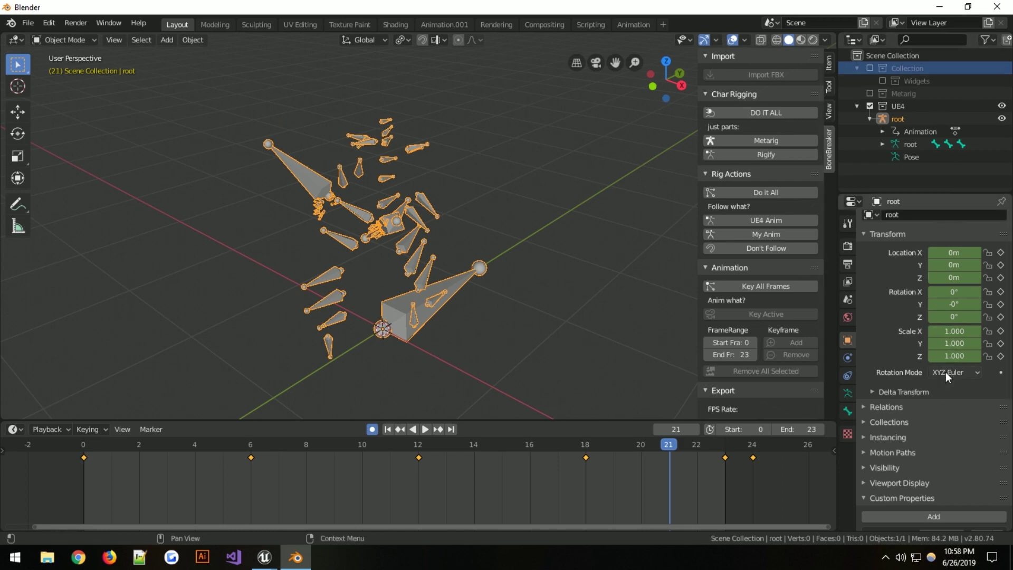
# - In the Animation.001 workspace, select the frame 6 and 18 peak keys and move them along Y
pyautogui.scroll(-3, 912, 479)
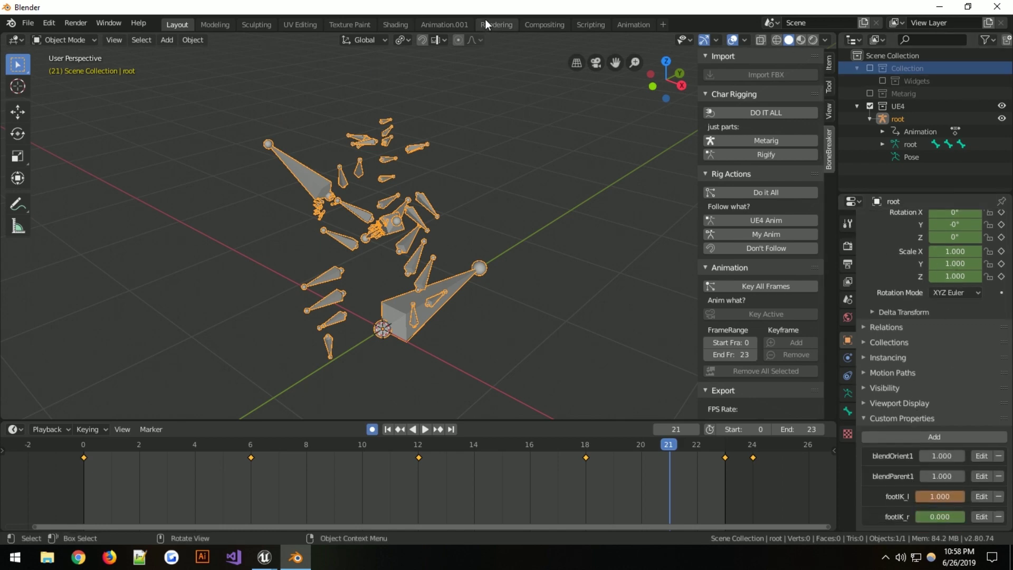
pyautogui.click(453, 23)
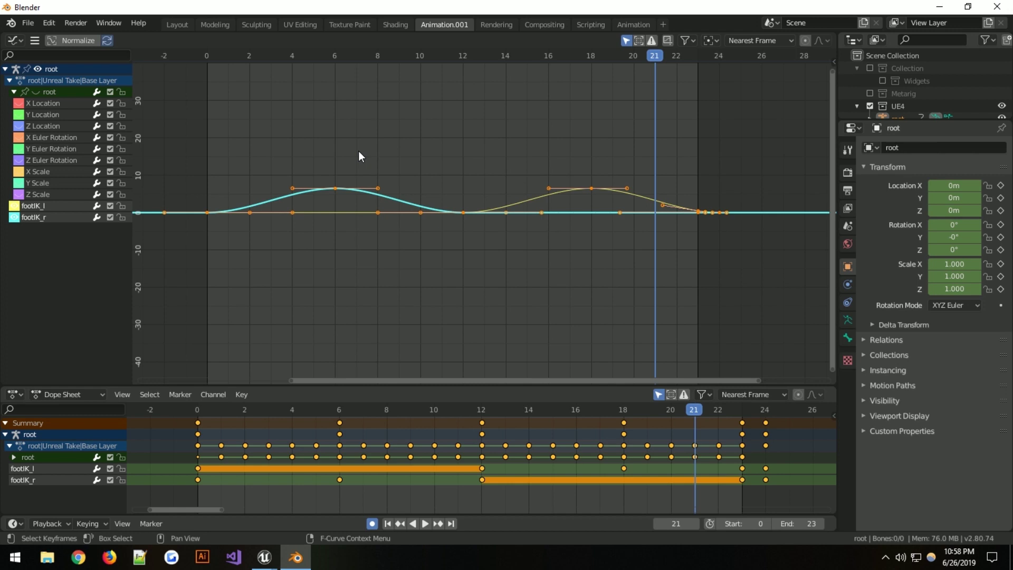
pyautogui.click(280, 166)
pyautogui.moveTo(267, 164); pyautogui.dragTo(670, 200)
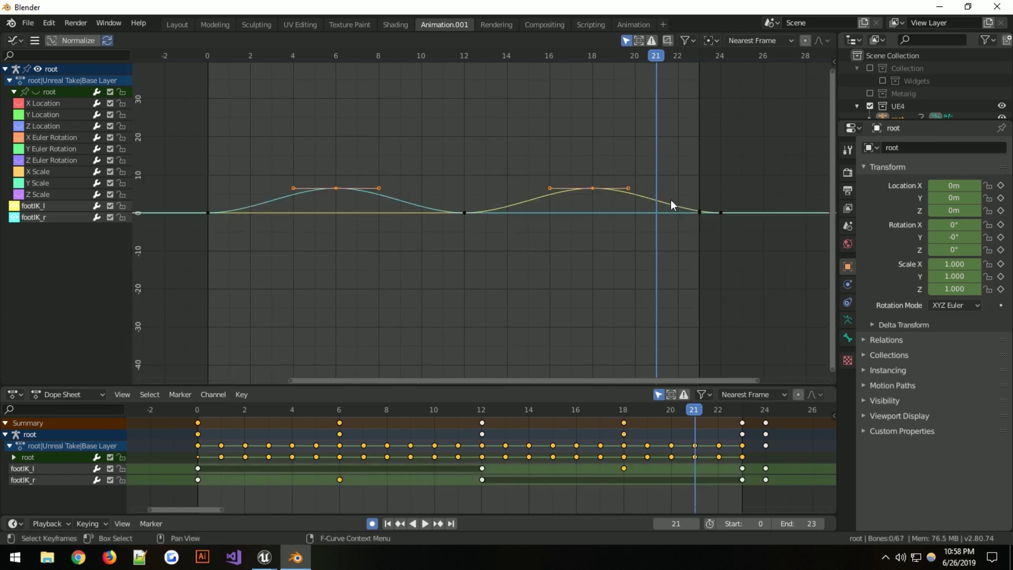
pyautogui.press('Home')
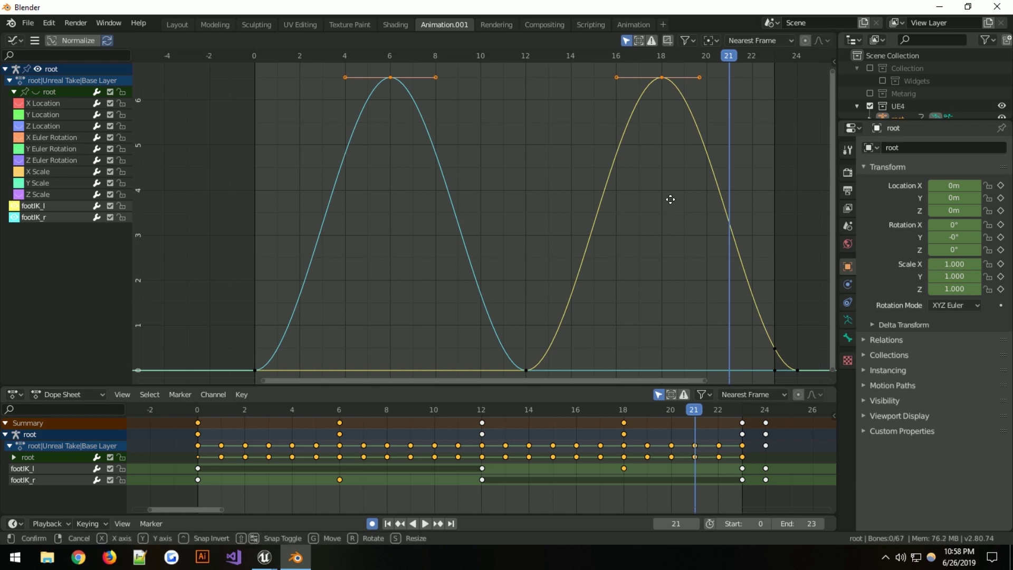
pyautogui.press('y')
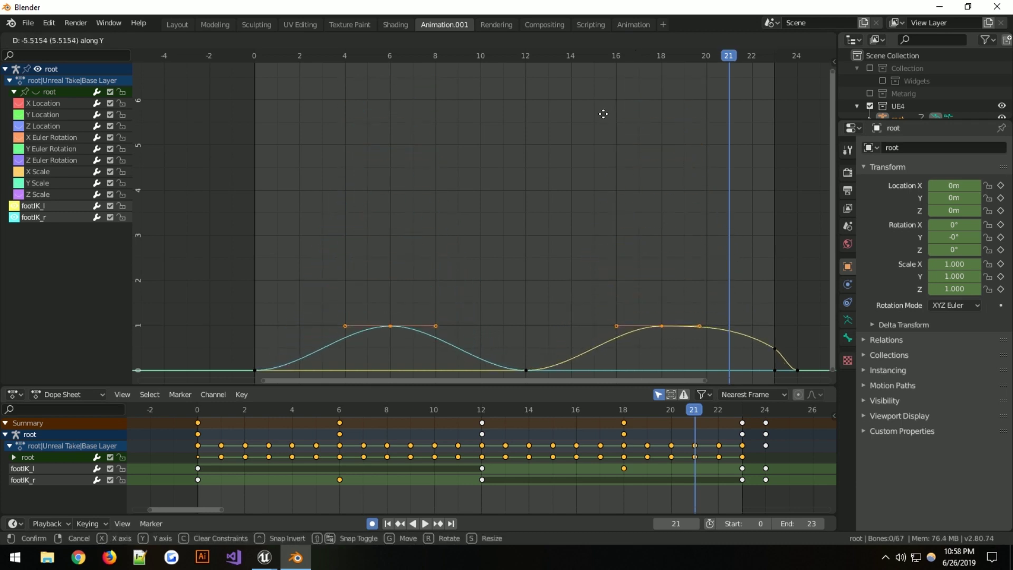
pyautogui.click(603, 114)
# - Delete footIK_l's extra keyframe at frame 23
pyautogui.moveTo(759, 328); pyautogui.dragTo(791, 350)
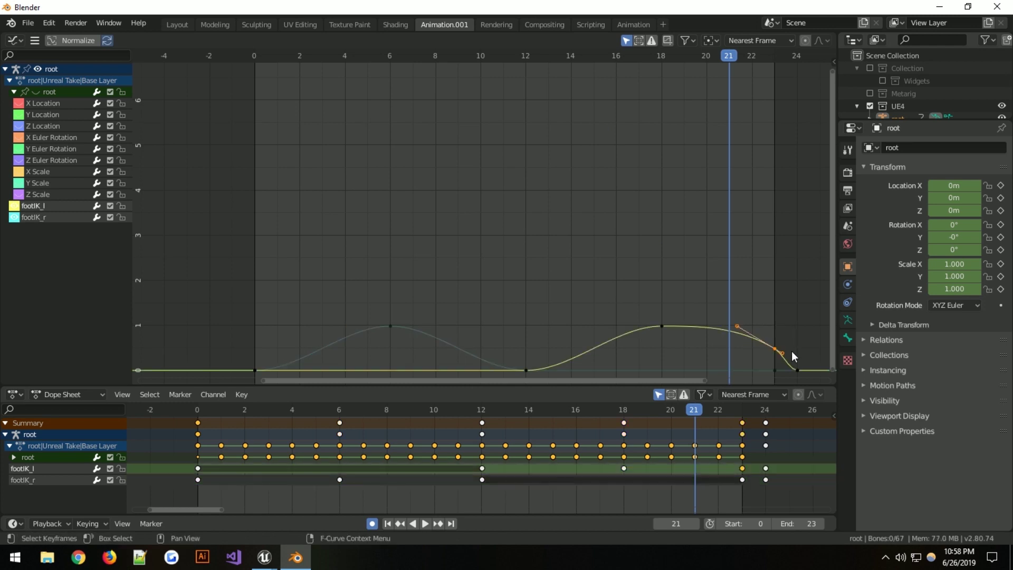
pyautogui.press('x')
pyautogui.click(791, 352)
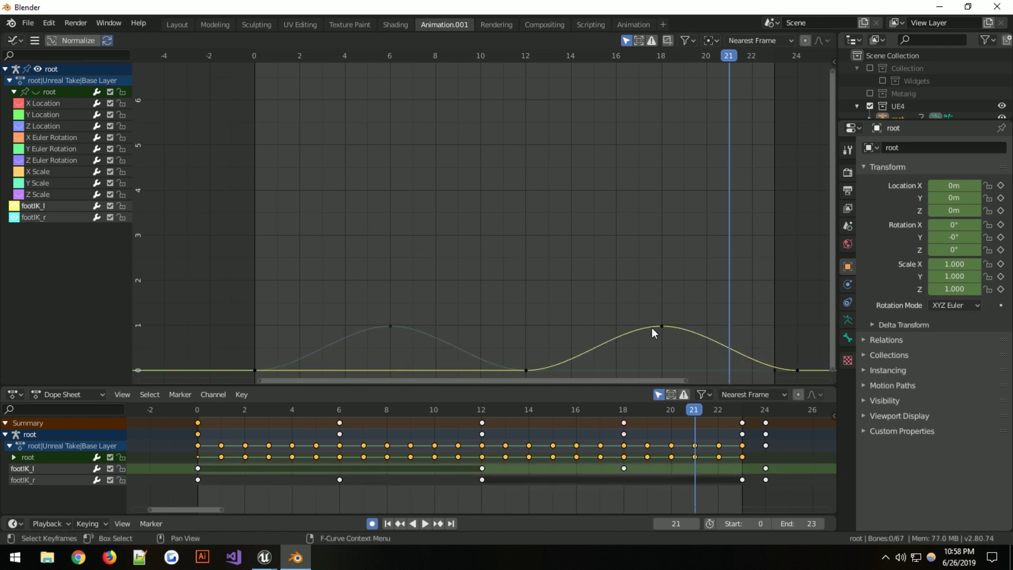
# - Move both curves' peak keys to 1.0 and set the current frame to 23
pyautogui.moveTo(319, 270); pyautogui.dragTo(673, 352)
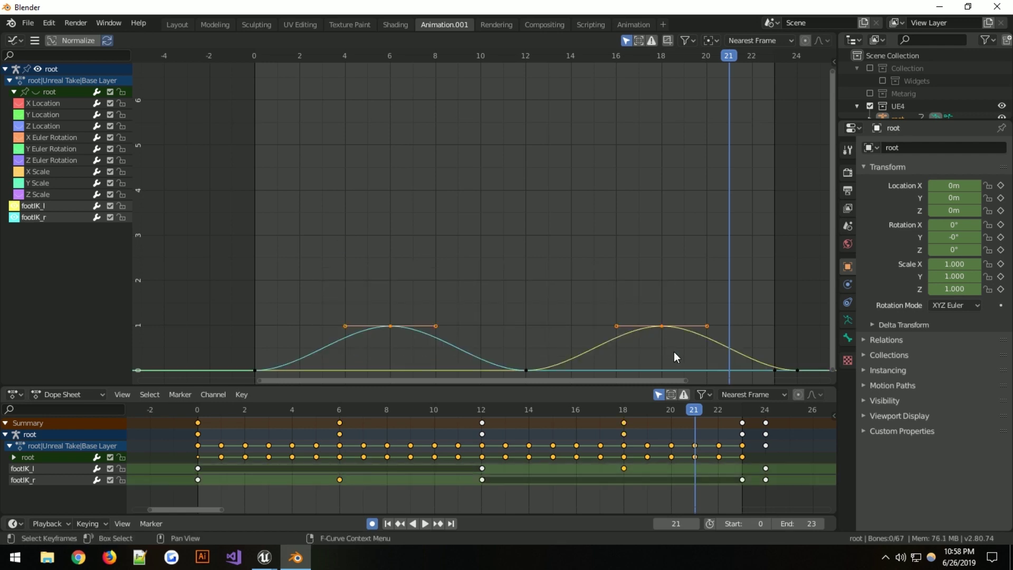
pyautogui.press('Home')
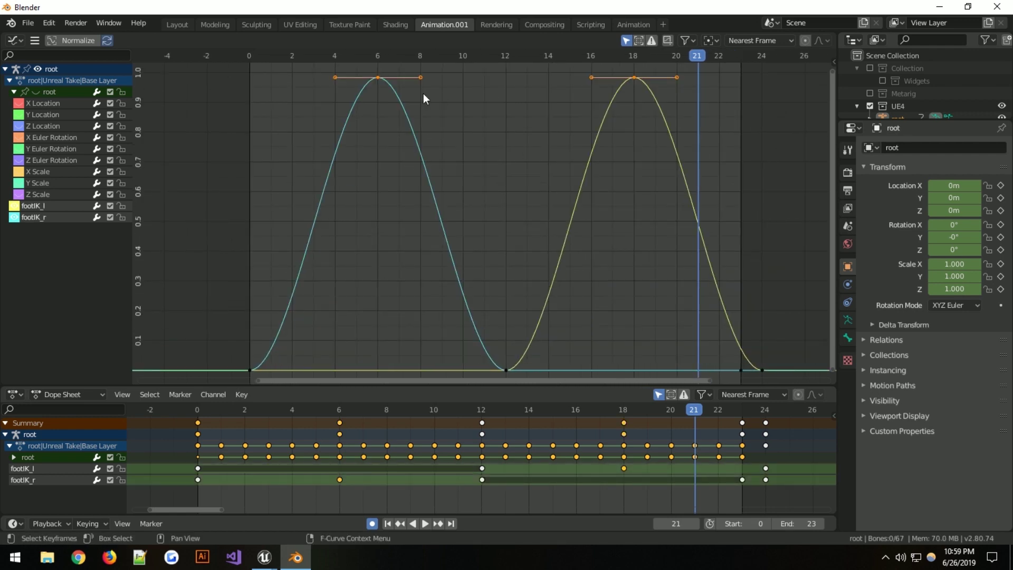
pyautogui.press('g')
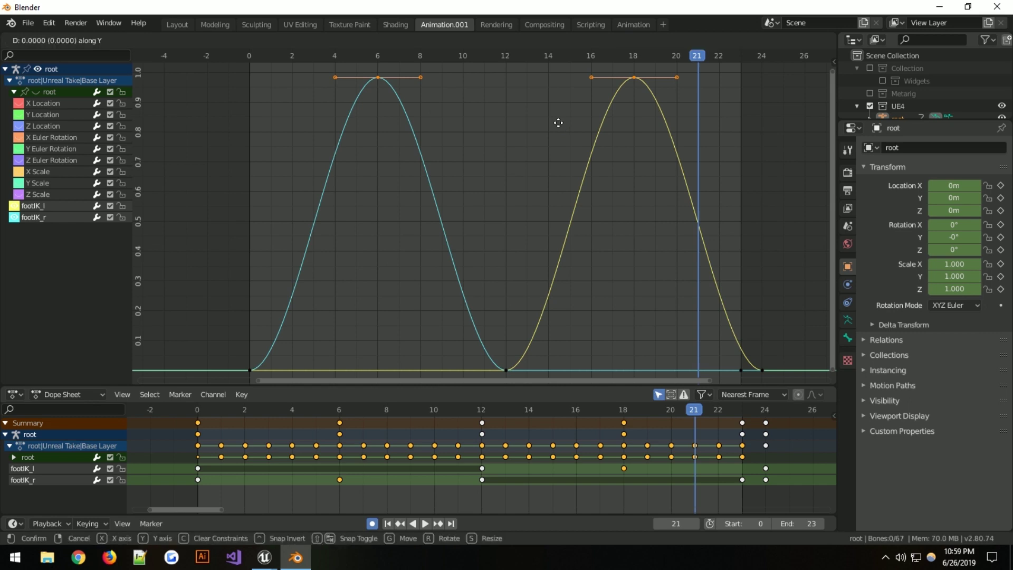
pyautogui.click(553, 119)
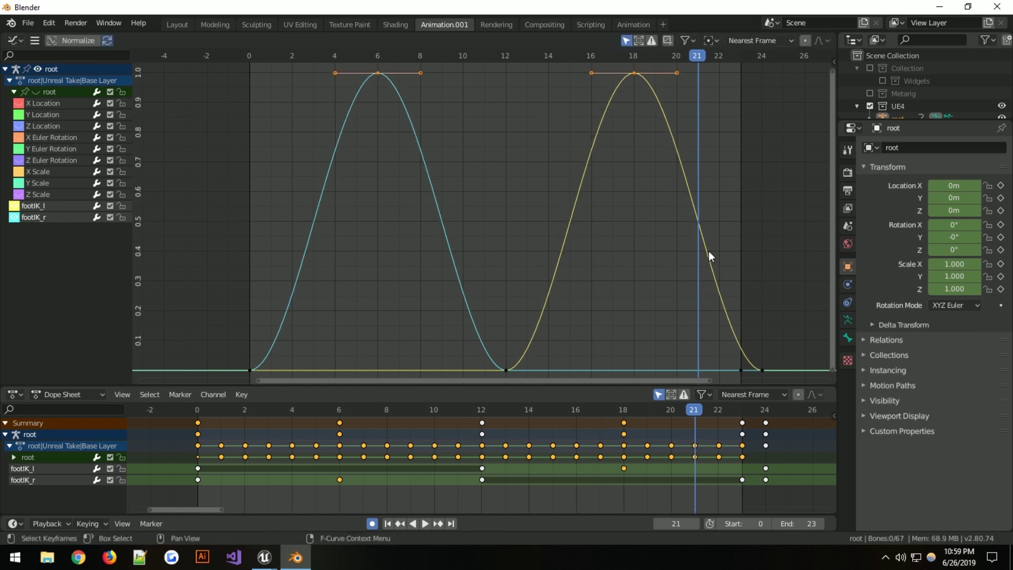
pyautogui.moveTo(708, 62); pyautogui.dragTo(745, 72)
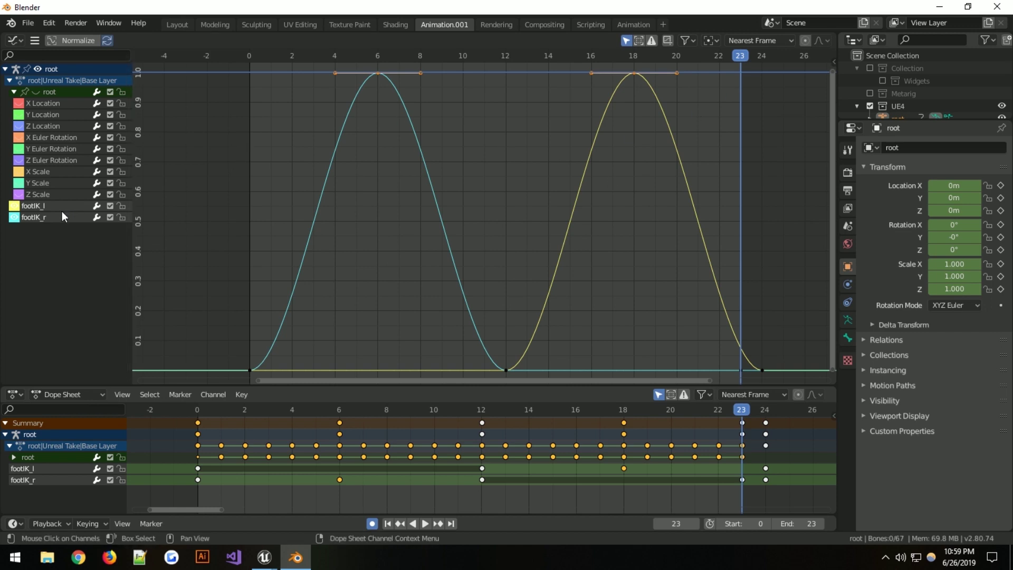
# - Insert a keyframe at frame 23 on the footIK_r channel only
pyautogui.click(42, 207)
pyautogui.click(30, 217)
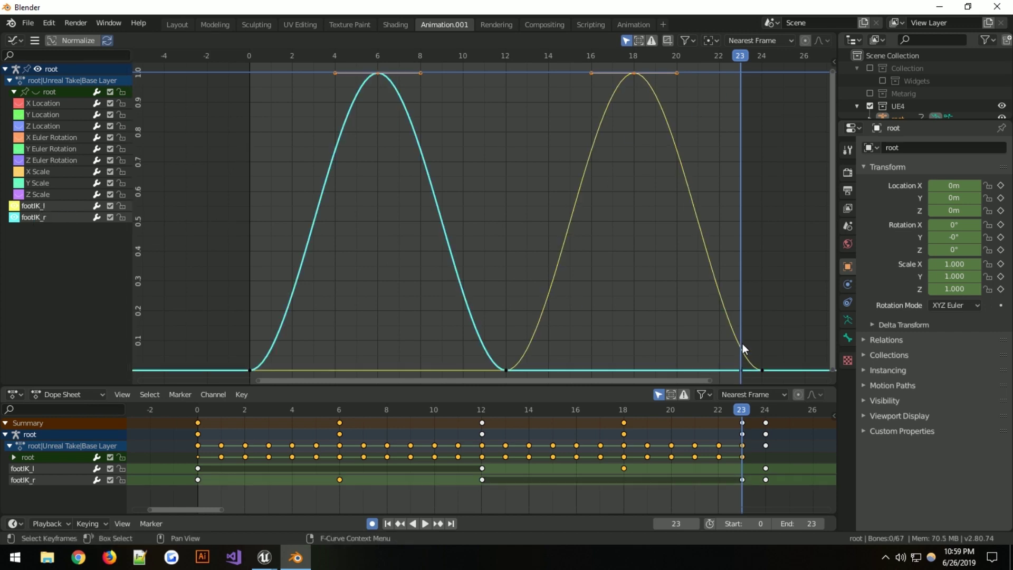
pyautogui.press('i')
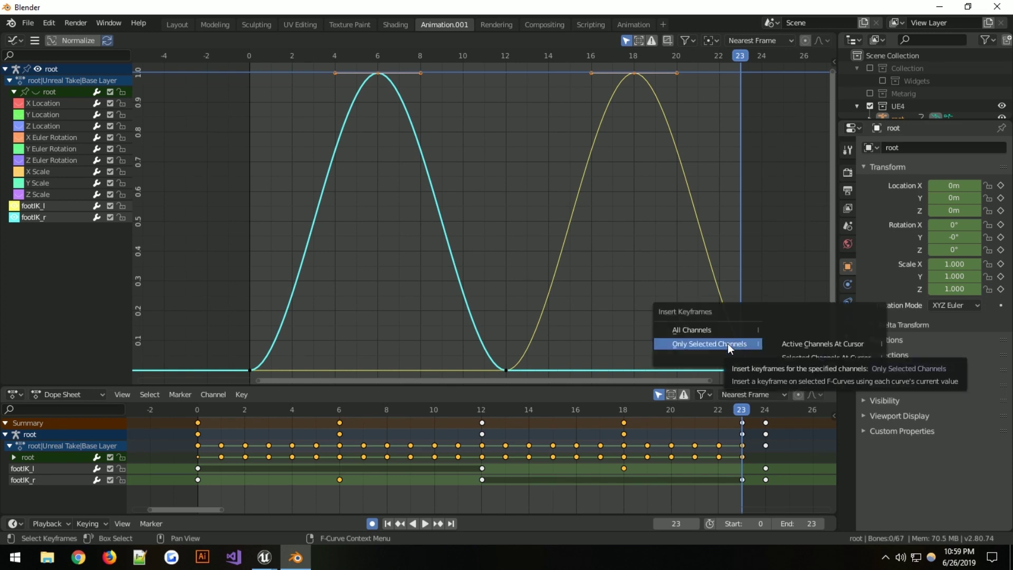
pyautogui.click(727, 344)
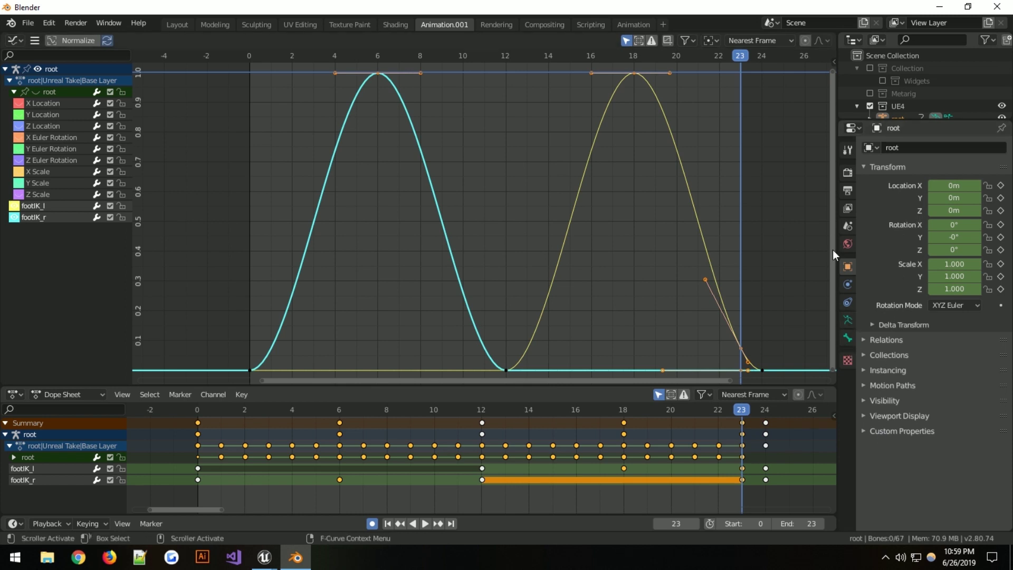
# - Back in Layout, remove the blendOrient1 and blendParent1 custom properties
pyautogui.click(178, 24)
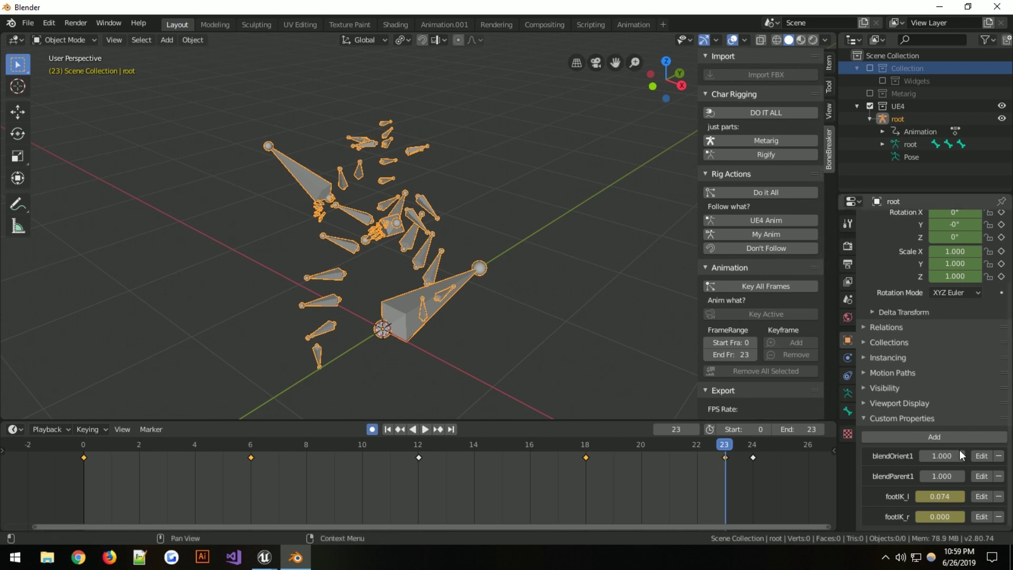
pyautogui.click(999, 456)
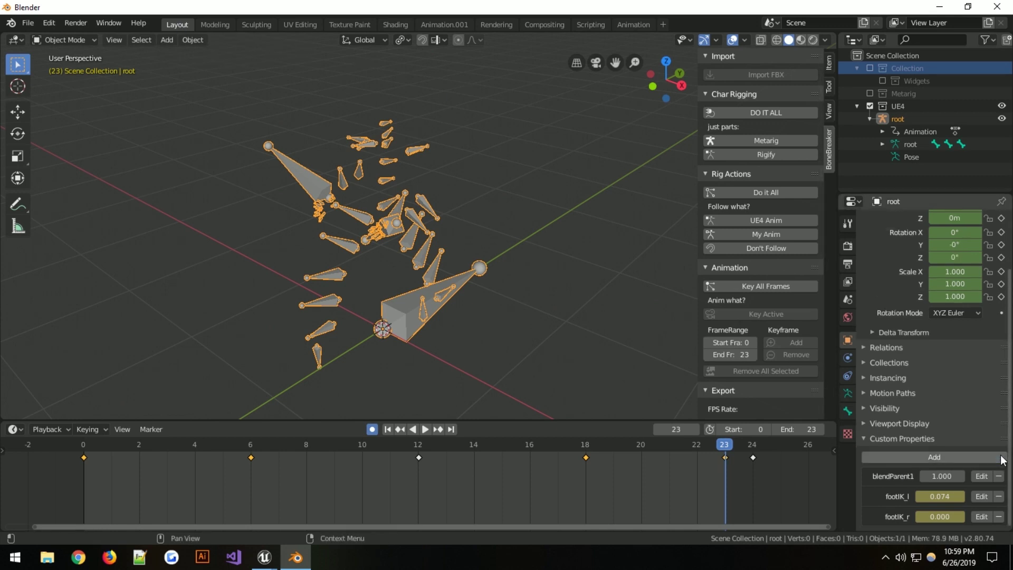
pyautogui.click(999, 476)
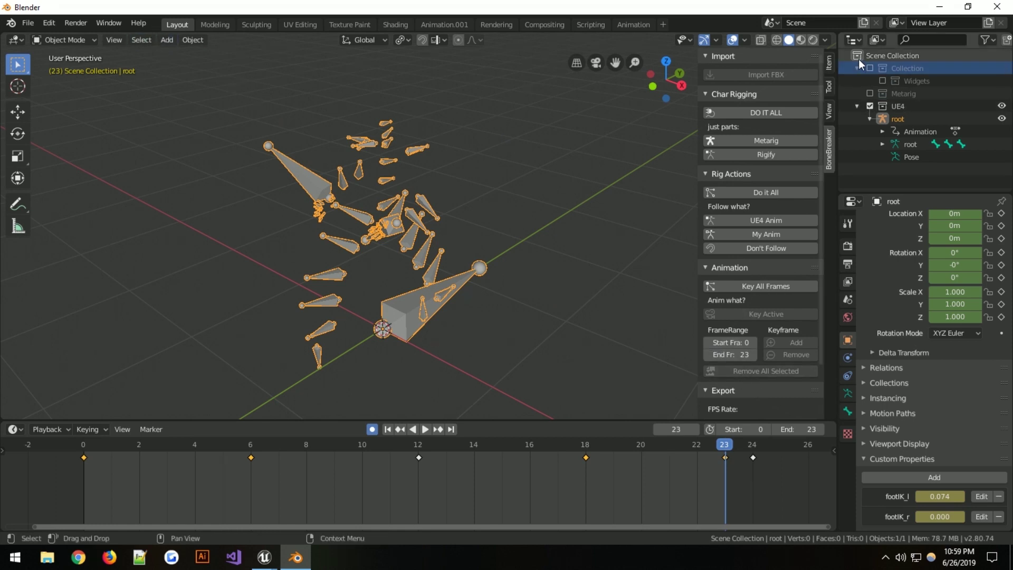
# - Show the mannequin collection, key the rig on every frame, and export to untitled.fbx
pyautogui.click(869, 68)
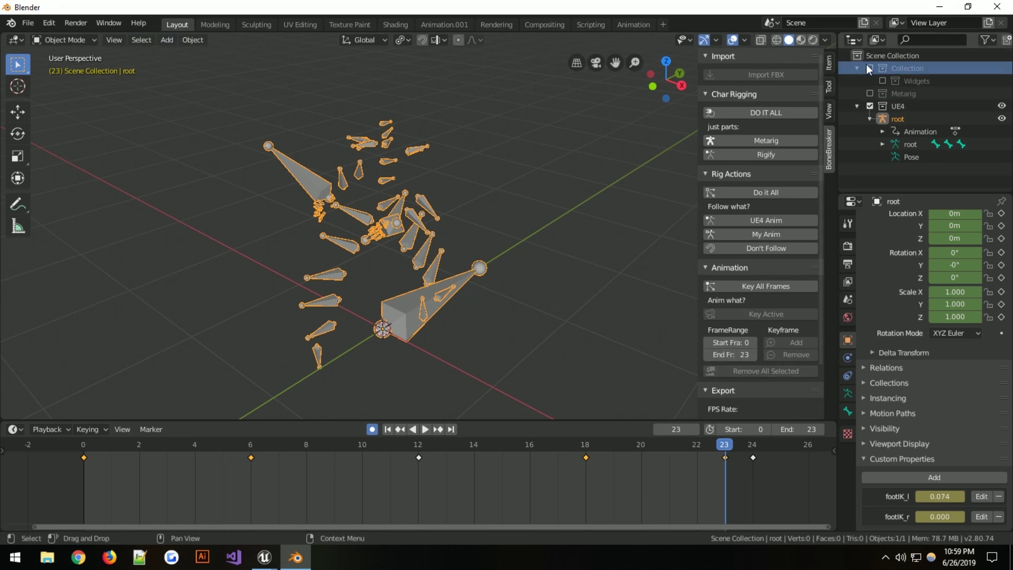
pyautogui.click(755, 285)
pyautogui.scroll(-3, 756, 347)
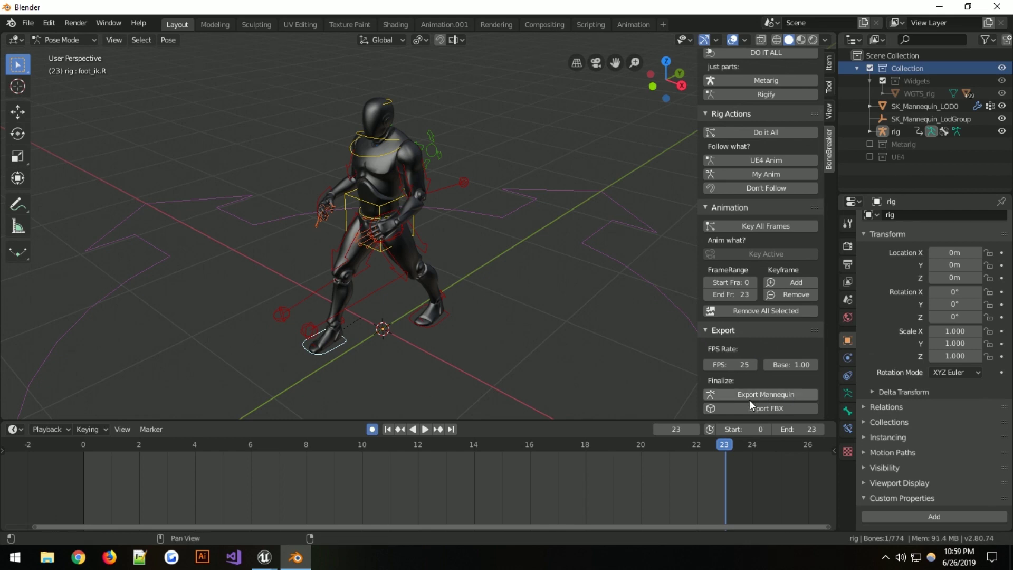
pyautogui.click(761, 394)
pyautogui.click(398, 178)
pyautogui.click(972, 58)
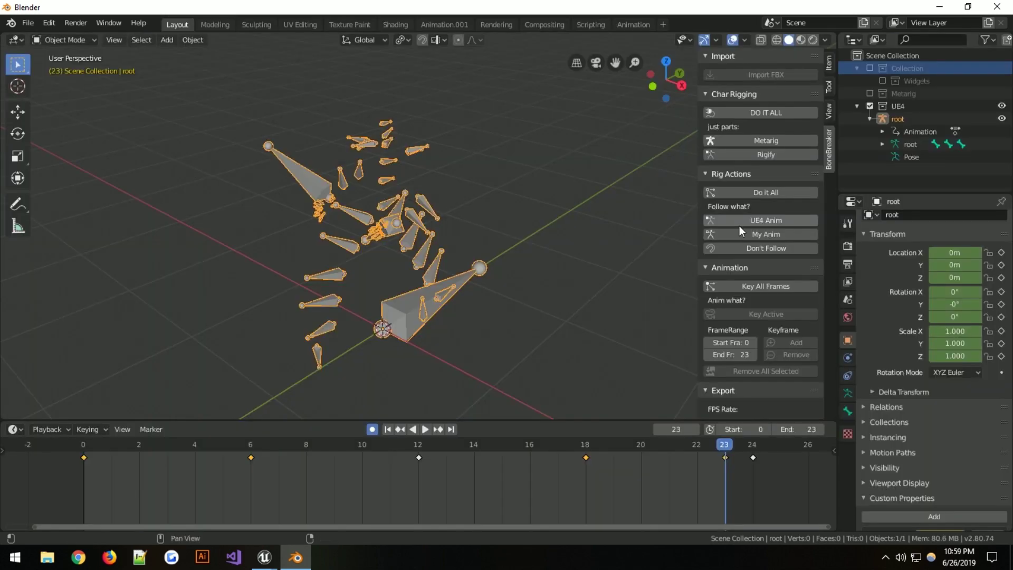
# - Reimport the untitled animation asset in Unreal from its source FBX
pyautogui.click(939, 6)
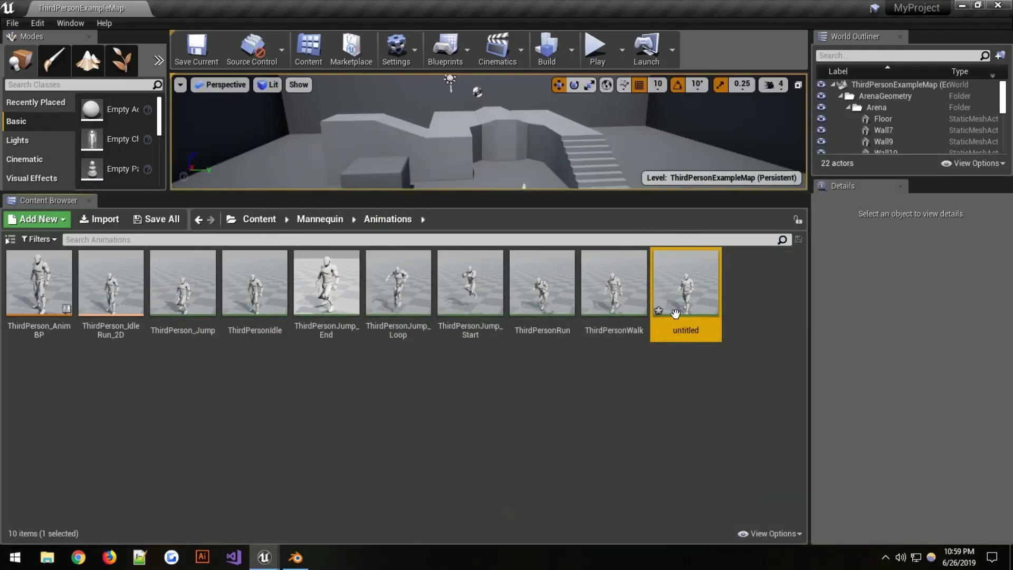
pyautogui.rightClick(686, 285)
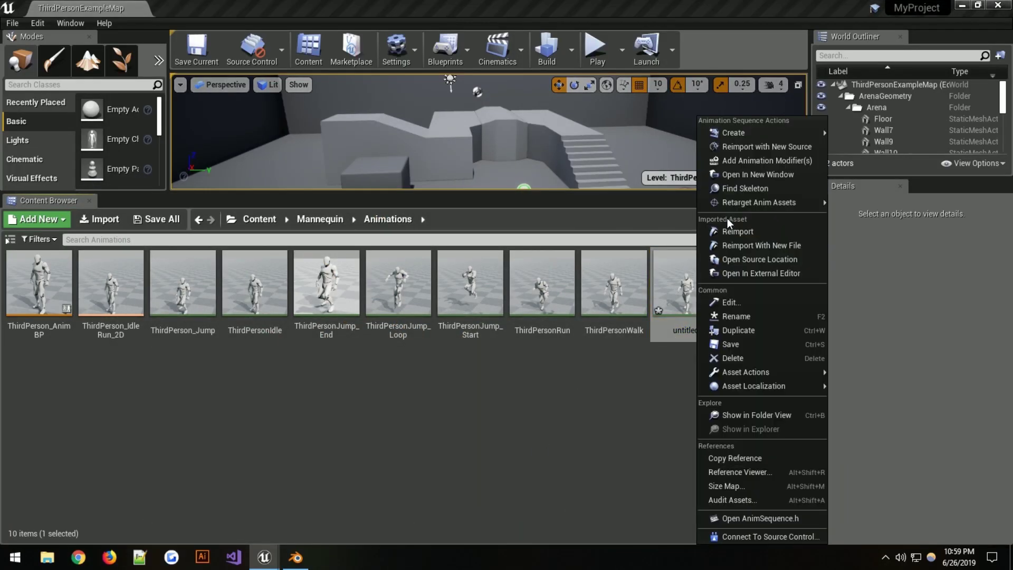
pyautogui.click(734, 231)
# - Preview the reimported untitled animation, then return to the level editor
pyautogui.doubleClick(680, 287)
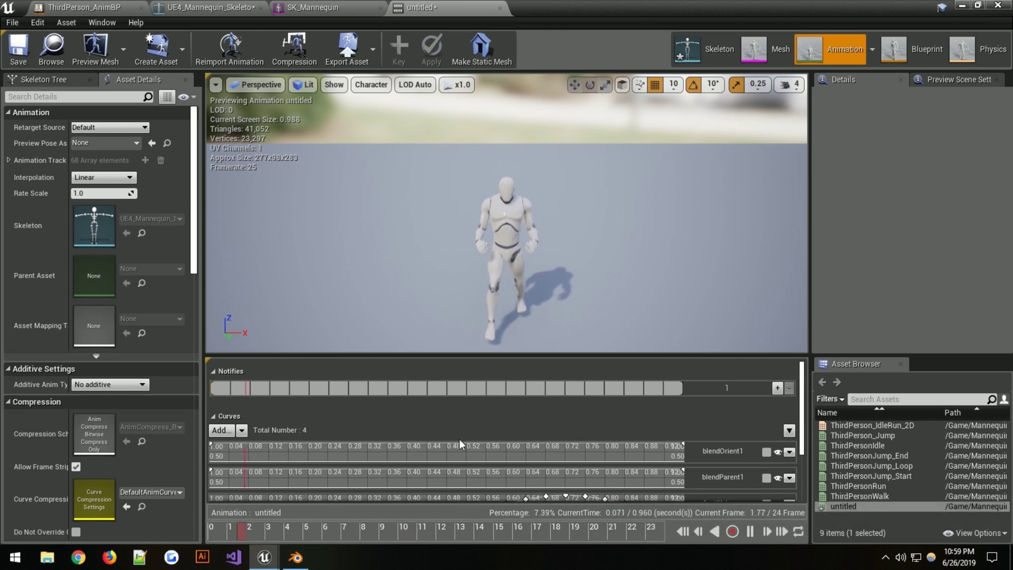
pyautogui.click(499, 9)
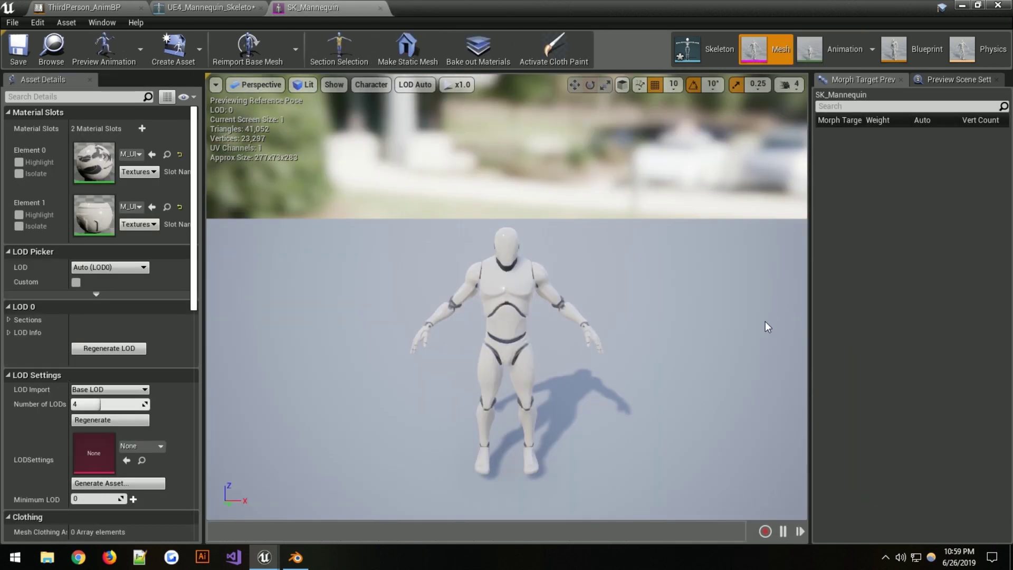
pyautogui.click(962, 6)
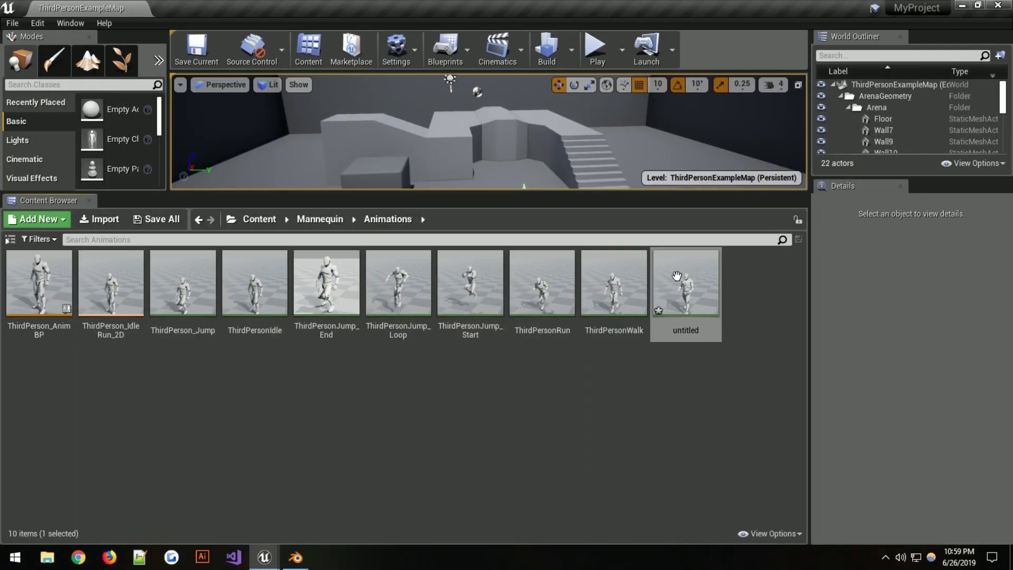
# - Force-delete the existing untitled animation asset
pyautogui.click(677, 277)
pyautogui.press('Delete')
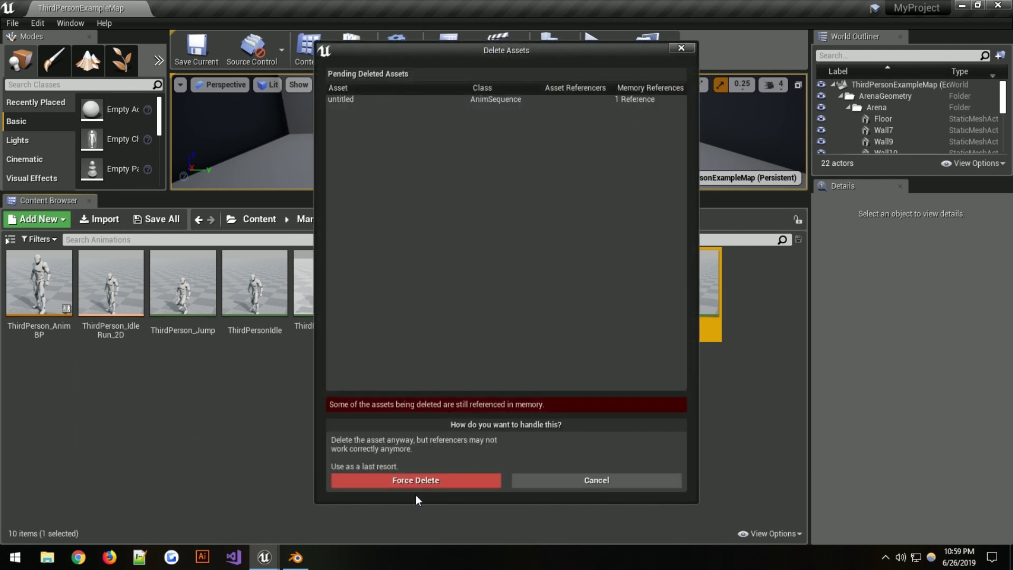
pyautogui.click(416, 484)
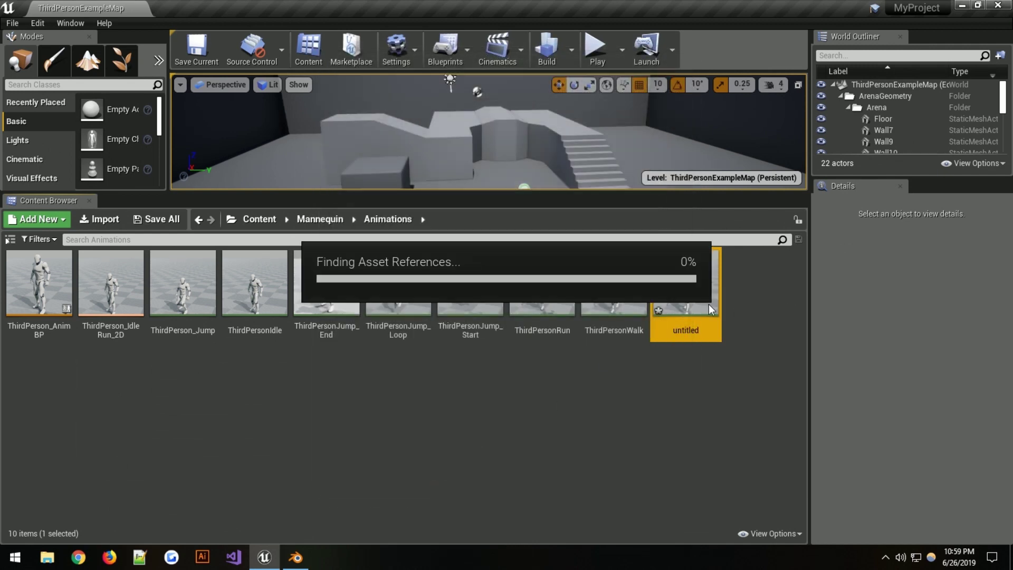
# - Import untitled.fbx into the Animations folder using UE4_Mannequin_Skeleton
pyautogui.click(100, 219)
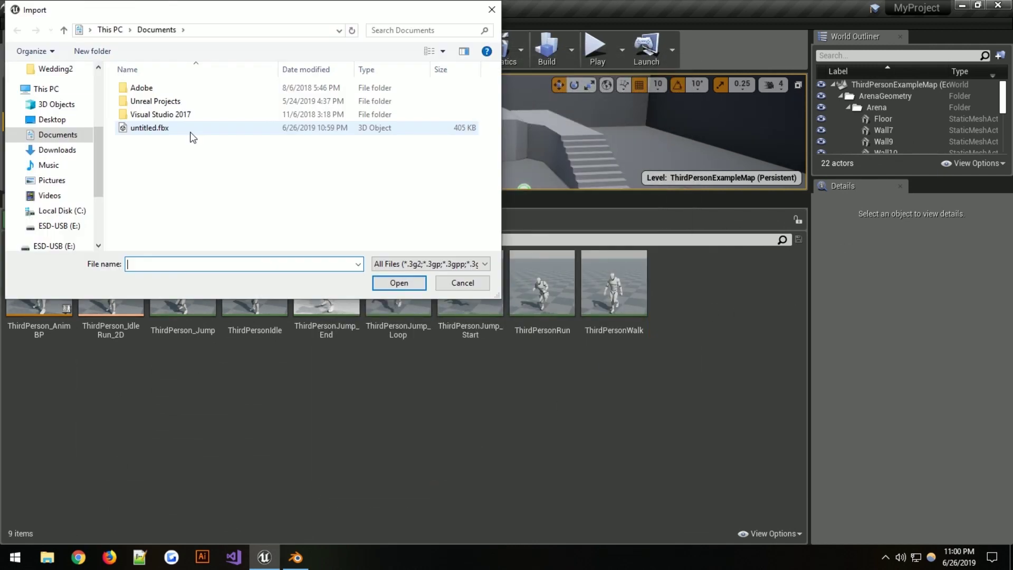
pyautogui.click(154, 128)
pyautogui.click(413, 288)
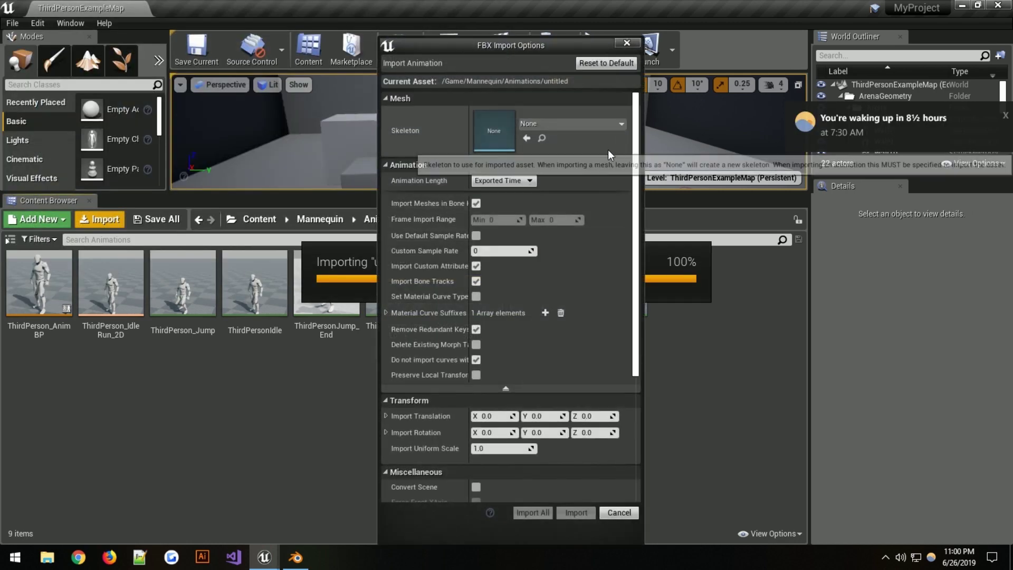
pyautogui.click(602, 124)
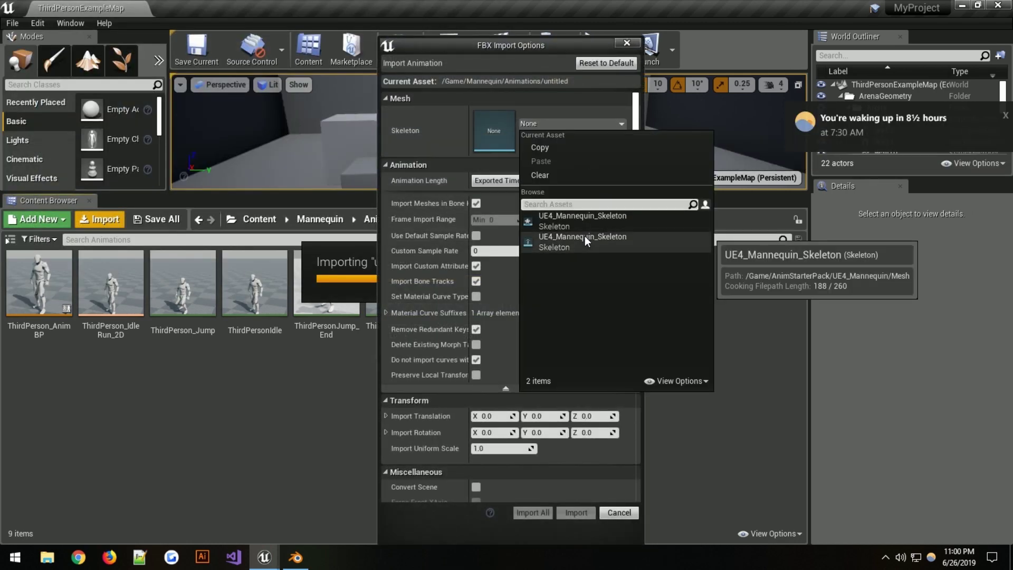
pyautogui.click(585, 220)
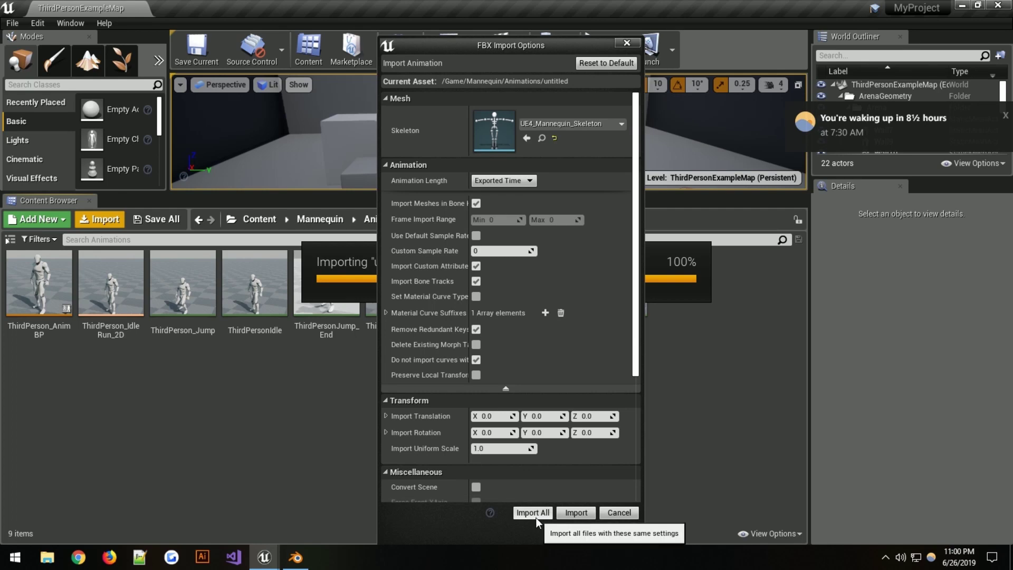
pyautogui.click(575, 509)
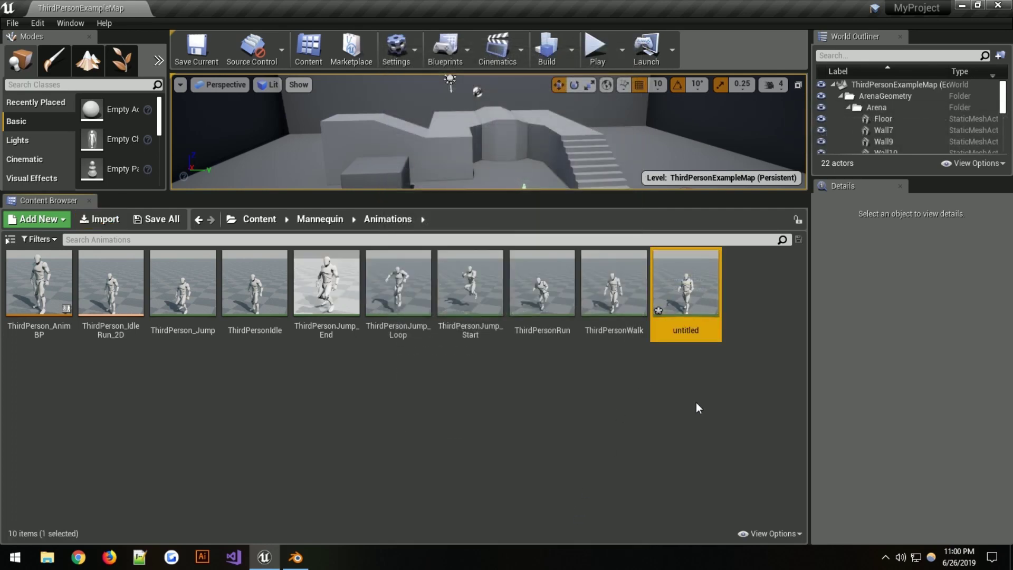
# - Open the new untitled animation maximized and expand its footIK_l curve
pyautogui.doubleClick(683, 289)
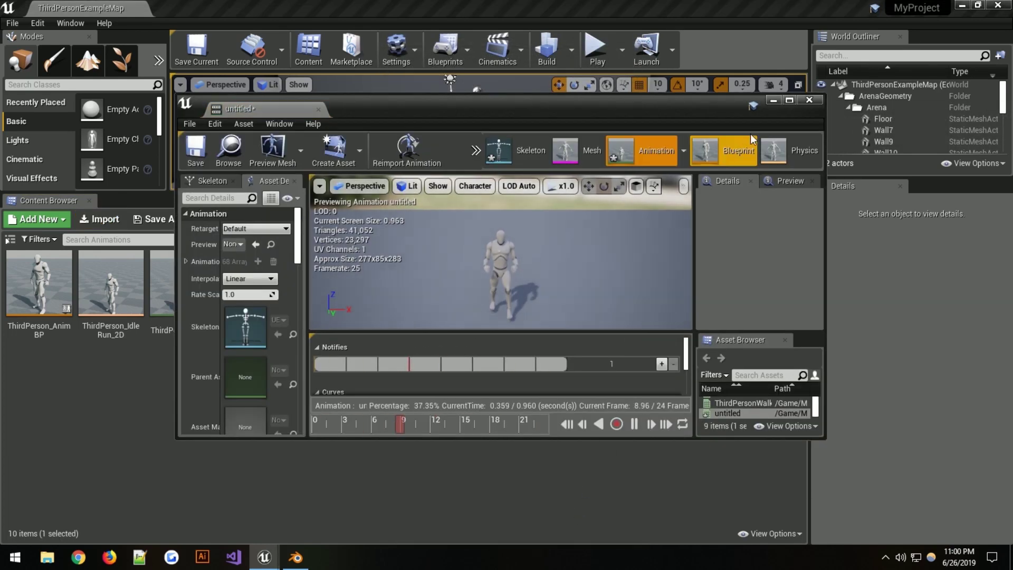
pyautogui.click(792, 101)
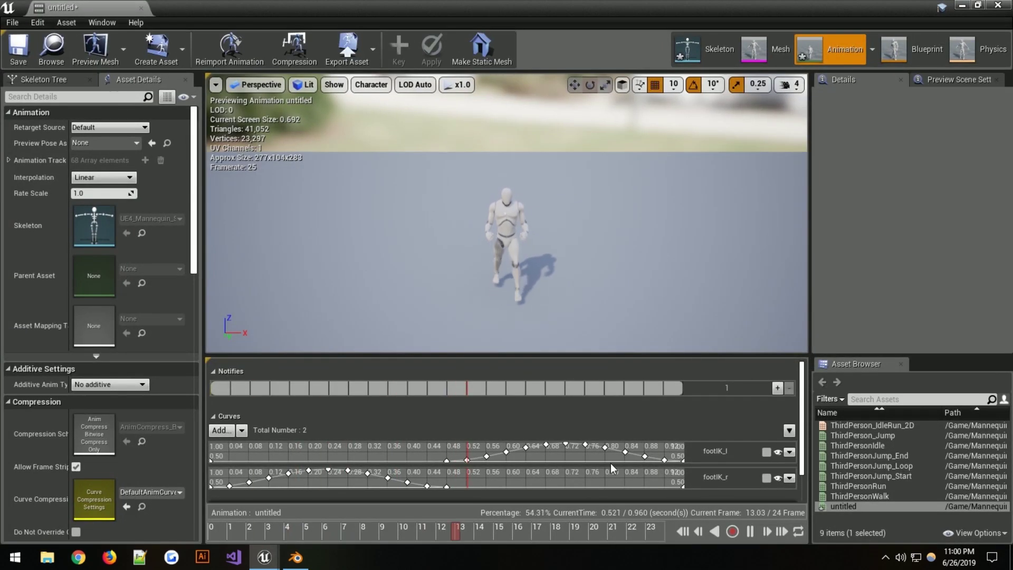
pyautogui.scroll(2, 610, 463)
pyautogui.scroll(2, 519, 239)
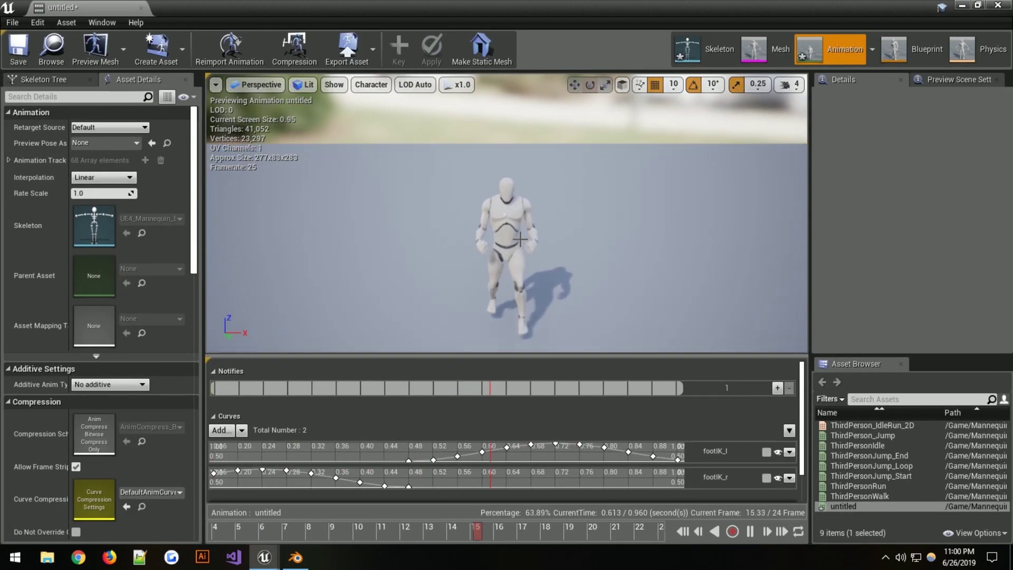
pyautogui.scroll(-2, 583, 438)
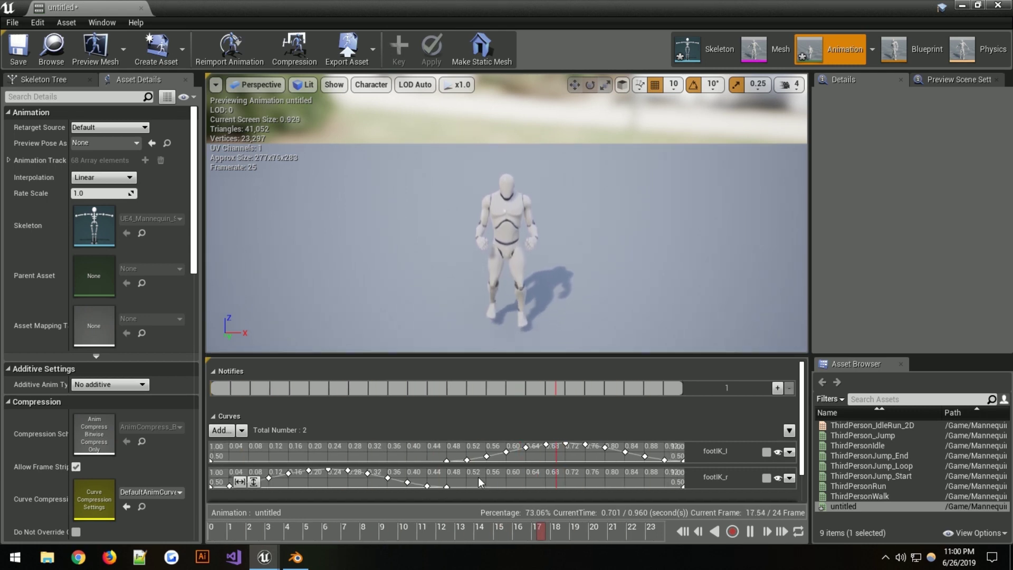
pyautogui.click(765, 452)
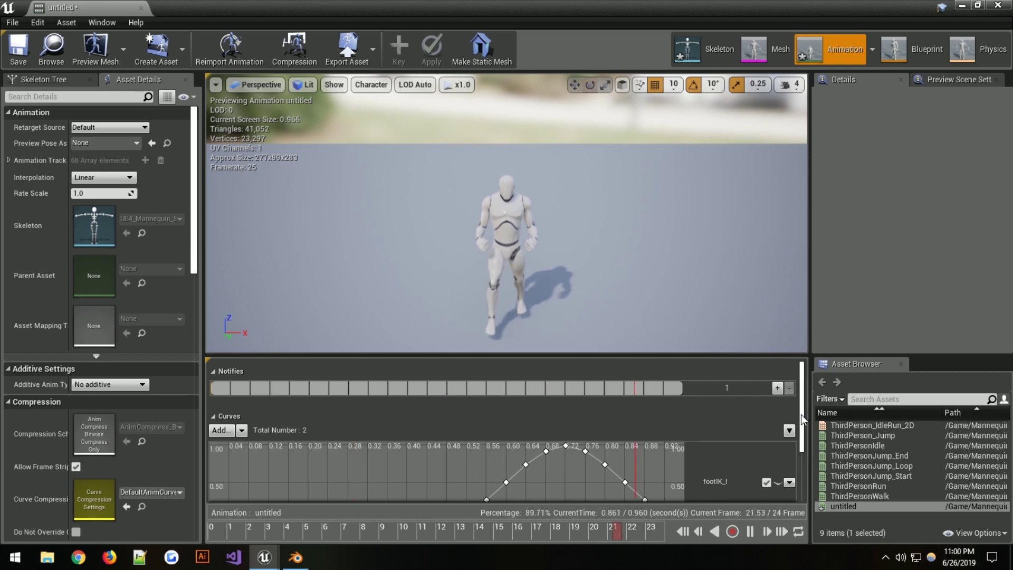
# - Review the footIK_l and footIK_r curves, then bring up the save options
pyautogui.scroll(-3, 801, 419)
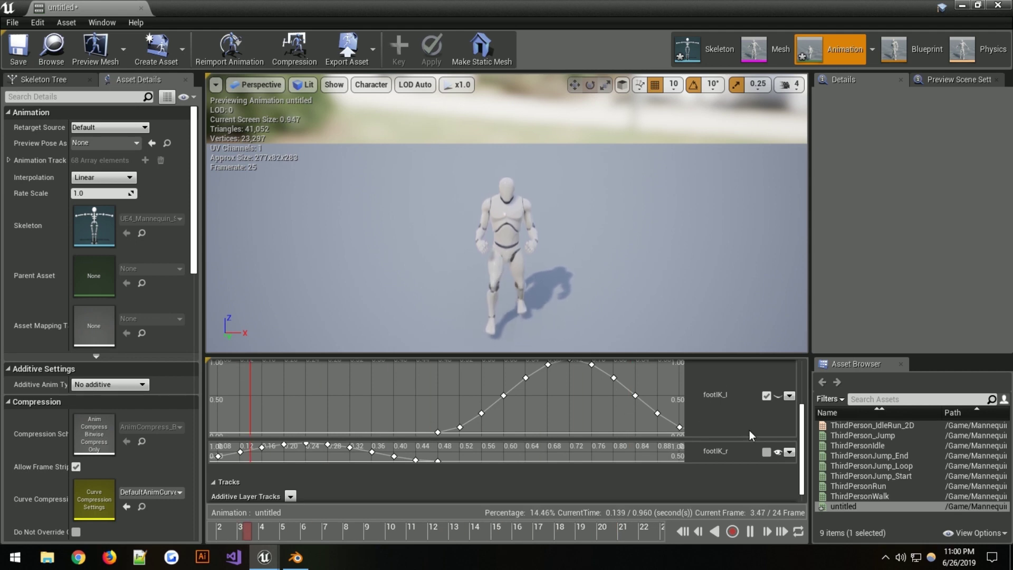
pyautogui.scroll(1, 804, 441)
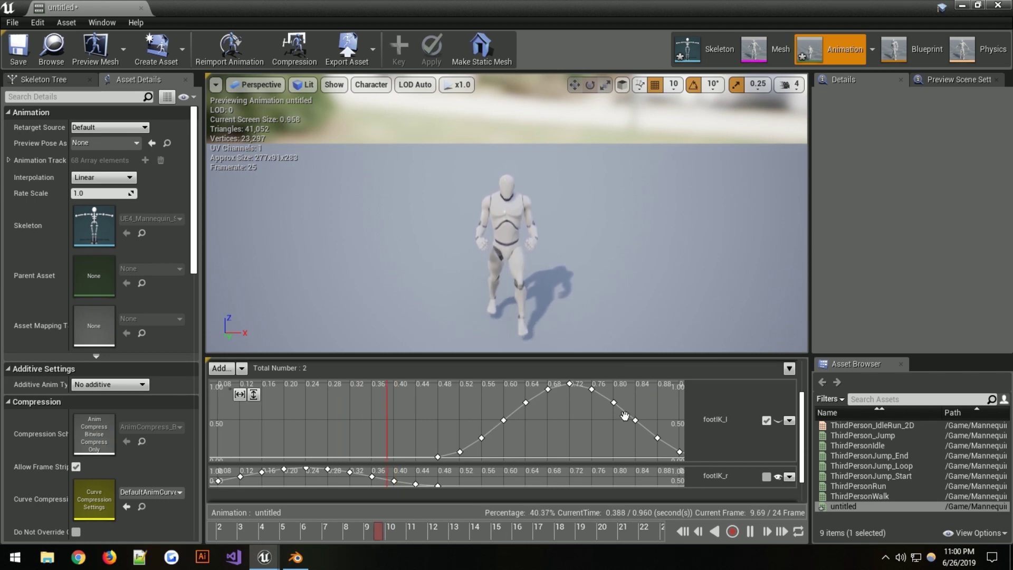
pyautogui.scroll(3, 701, 416)
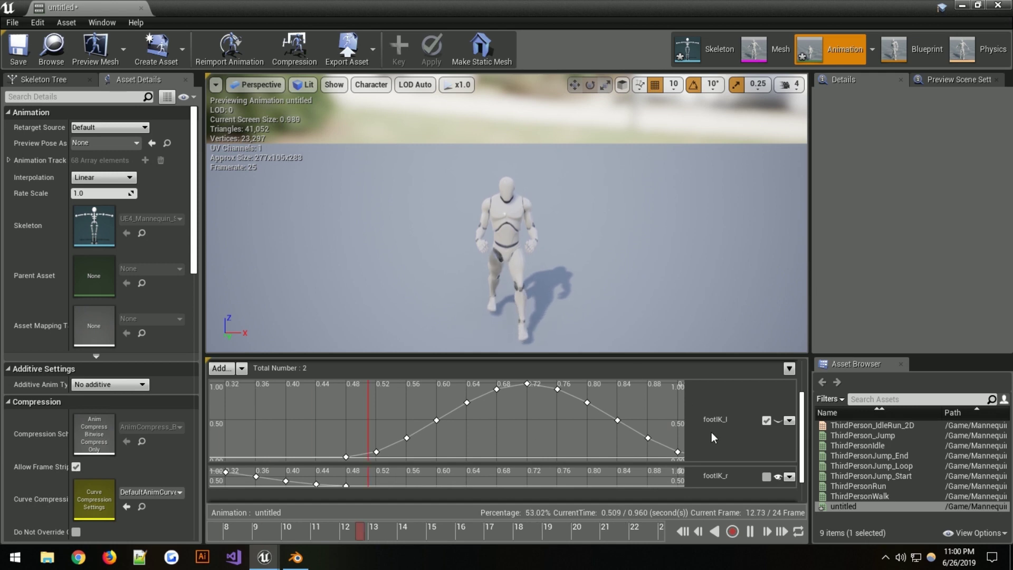
pyautogui.moveTo(802, 425); pyautogui.dragTo(800, 393)
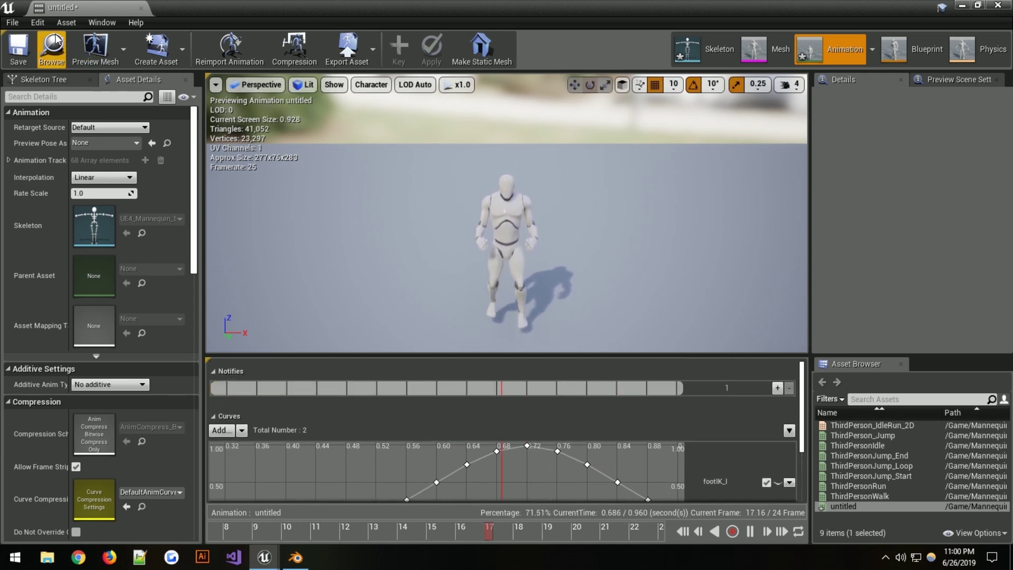
pyautogui.click(12, 22)
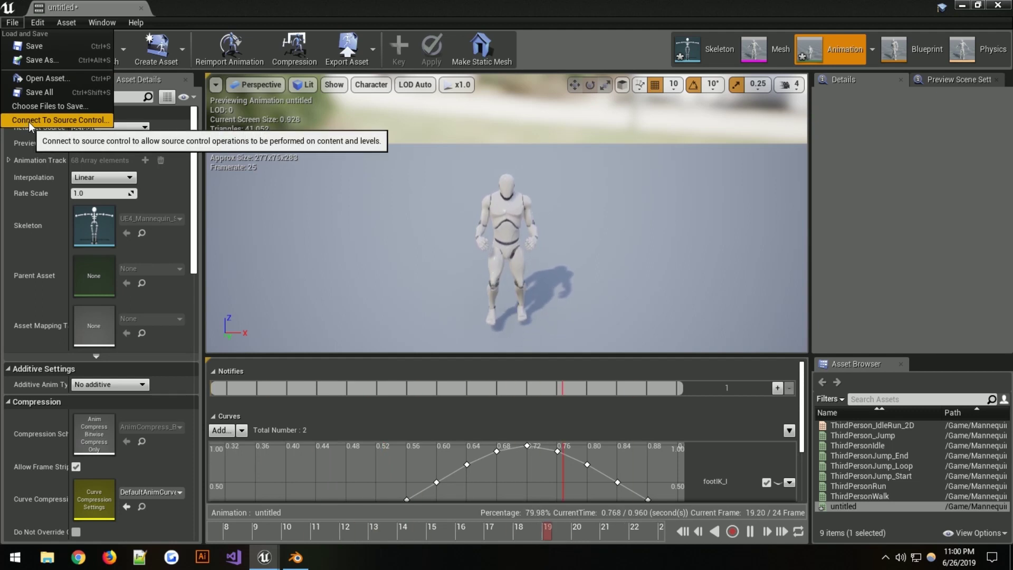